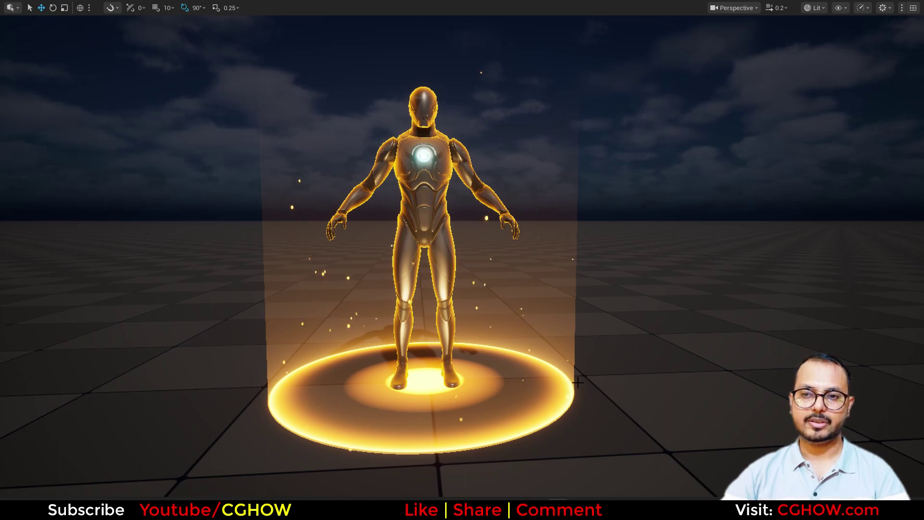
pyautogui.moveTo(574, 383)
pyautogui.mouseDown(button='right')
pyautogui.moveTo(619, 383)
pyautogui.moveTo(538, 369)
pyautogui.moveTo(569, 383)
pyautogui.mouseUp(button='right')
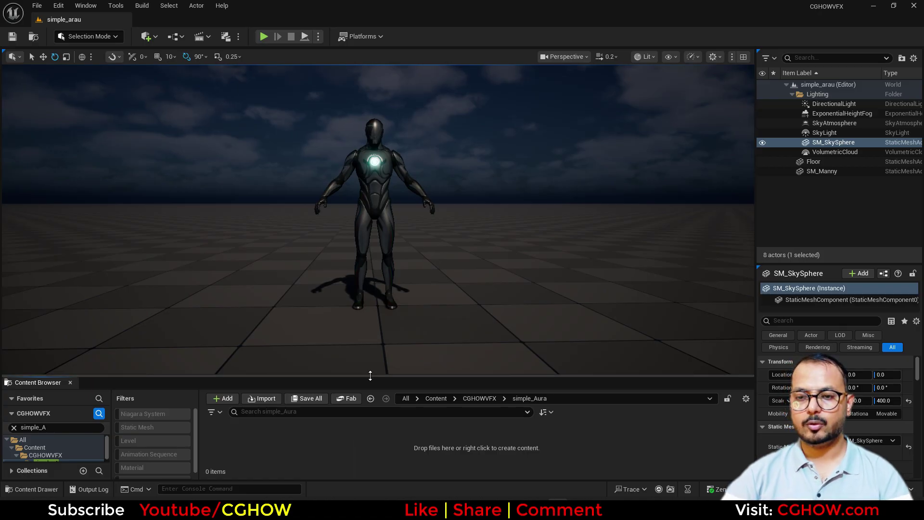
pyautogui.moveTo(370, 377); pyautogui.dragTo(369, 356)
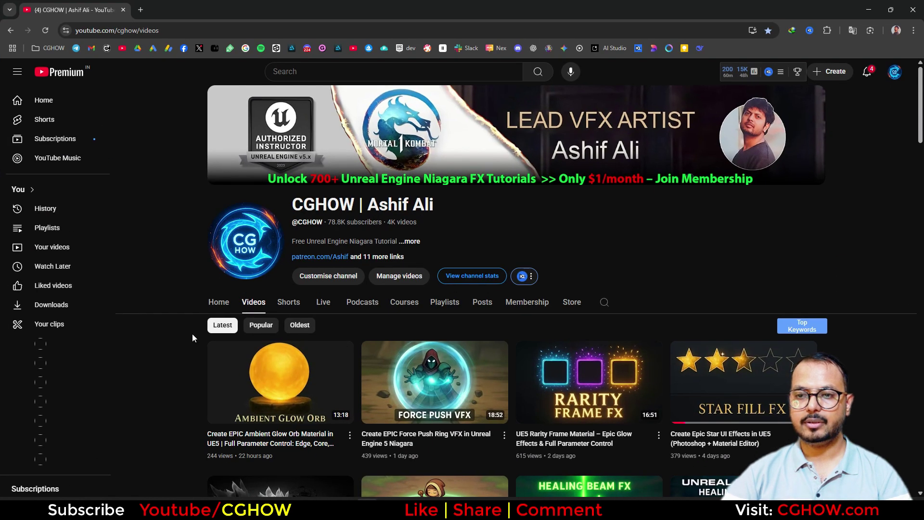
pyautogui.scroll(-5, 192, 335)
pyautogui.scroll(-3, 432, 348)
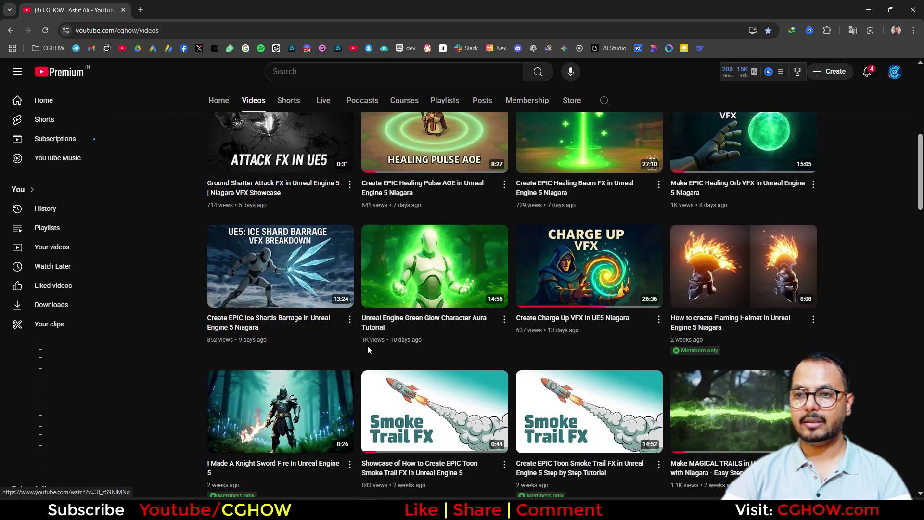
pyautogui.click(875, 9)
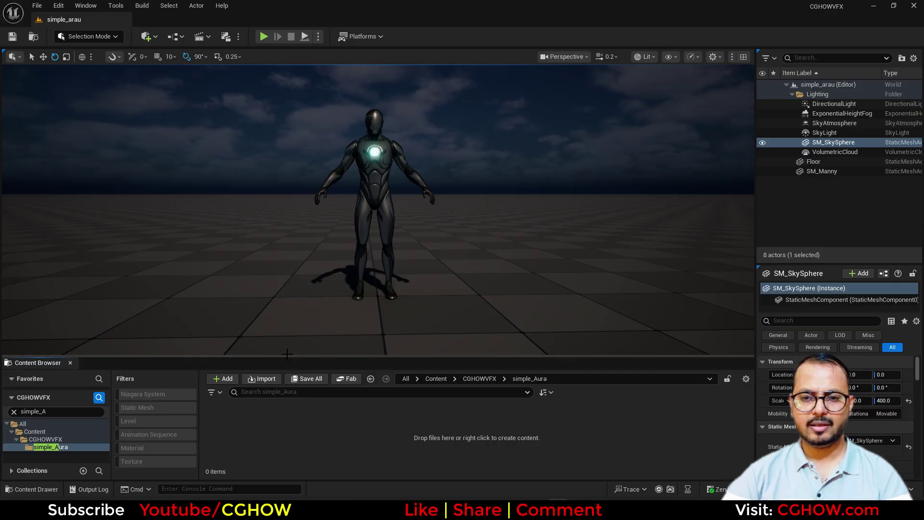
# Create a Niagara System named NS_Aura in the simple_Aura folder and save all assets.
pyautogui.moveTo(285, 355); pyautogui.dragTo(286, 339)
pyautogui.rightClick(279, 418)
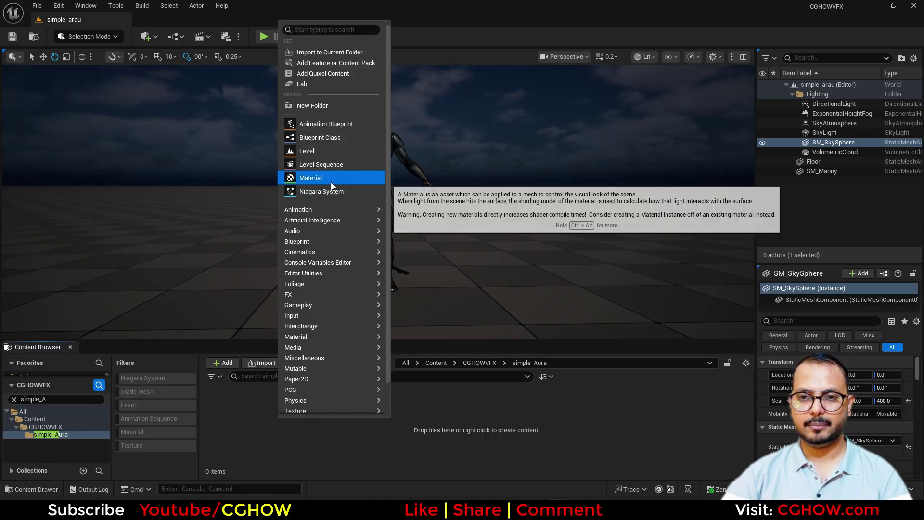
pyautogui.click(327, 194)
pyautogui.click(200, 422)
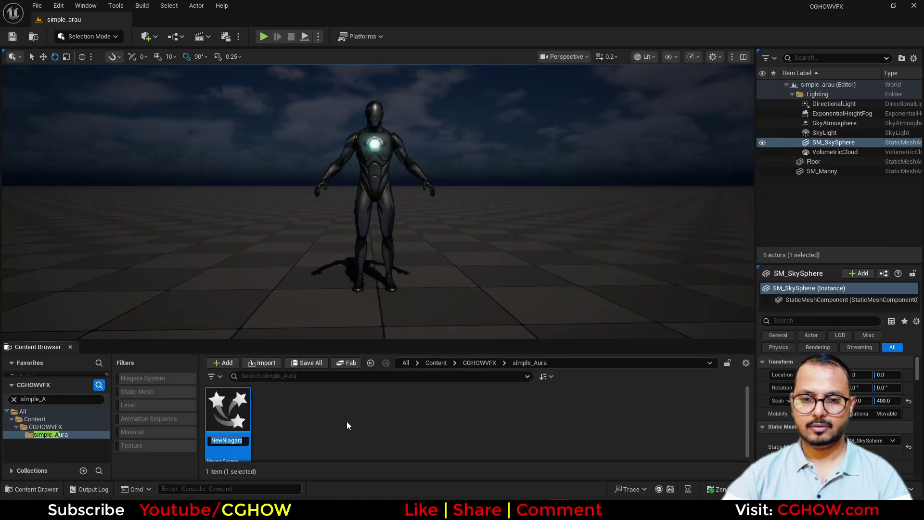
pyautogui.write('NS_A')
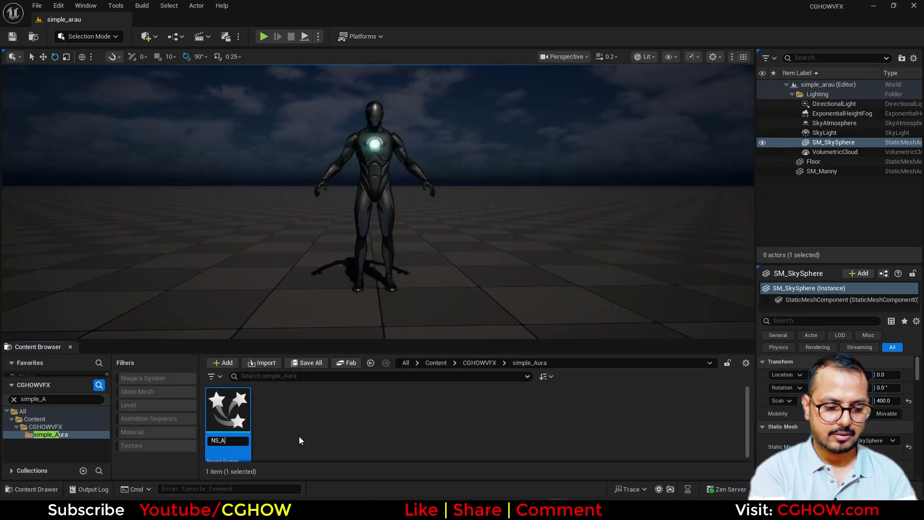
pyautogui.write('uara')
pyautogui.press('Return')
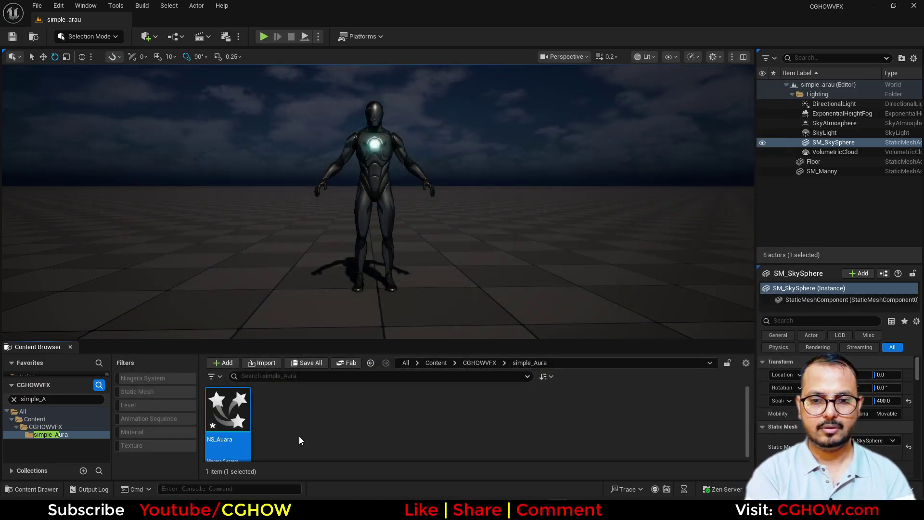
pyautogui.press('F2')
pyautogui.press('Home')
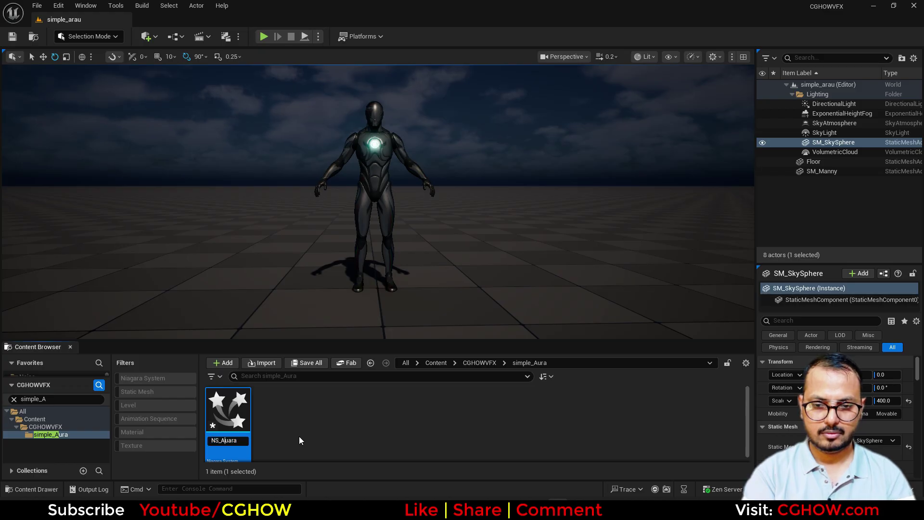
pyautogui.press('BackSpace')
pyautogui.press('Return')
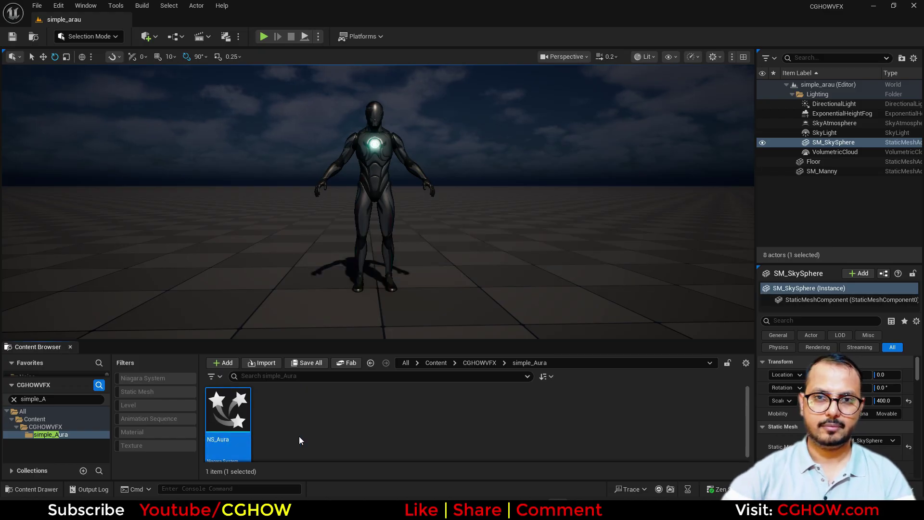
pyautogui.click(307, 363)
# Open the NS_Aura system for editing and dock its editor beside the simple_arau level.
pyautogui.doubleClick(244, 438)
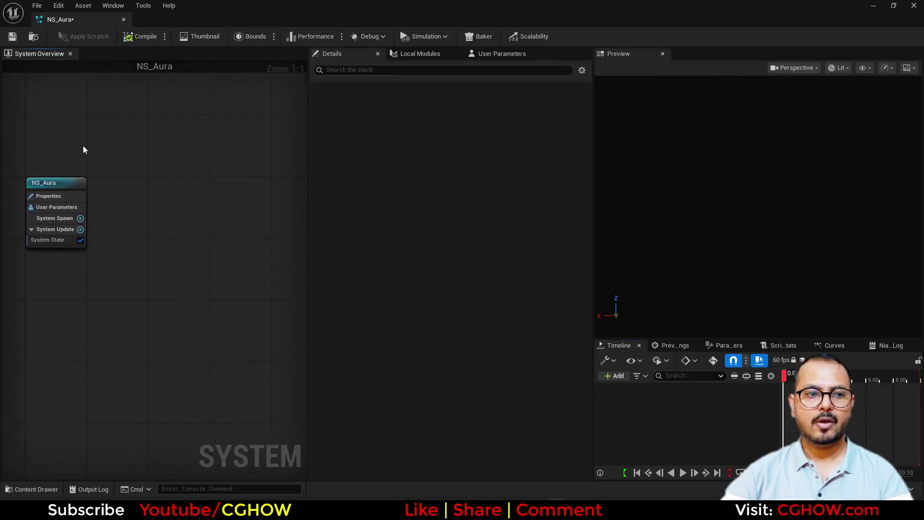
pyautogui.moveTo(55, 19); pyautogui.dragTo(109, 25)
pyautogui.click(101, 23)
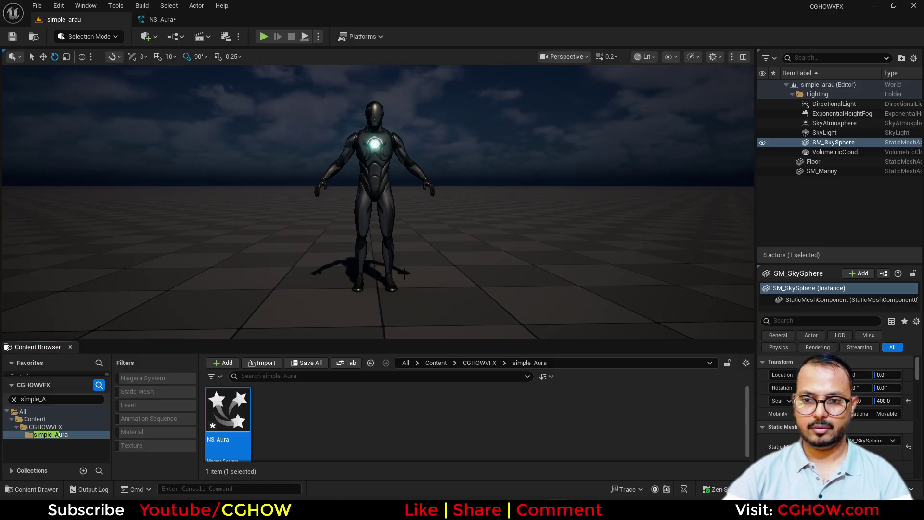
pyautogui.click(161, 20)
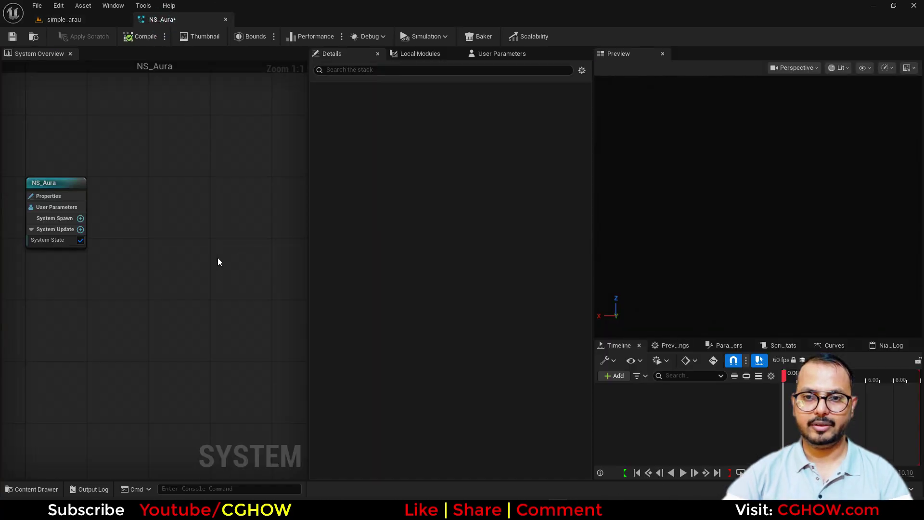
# Add a minimal emitter to the NS_Aura system and rename it core.
pyautogui.rightClick(139, 157)
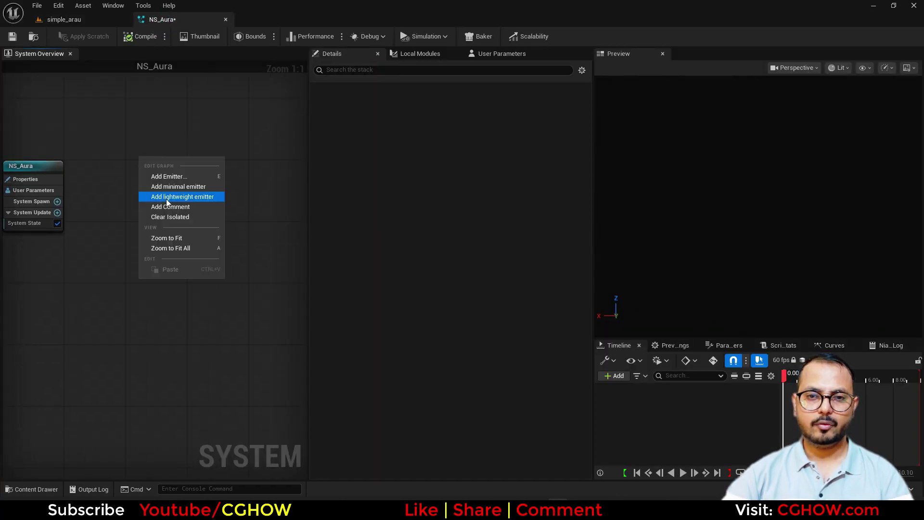
pyautogui.click(188, 179)
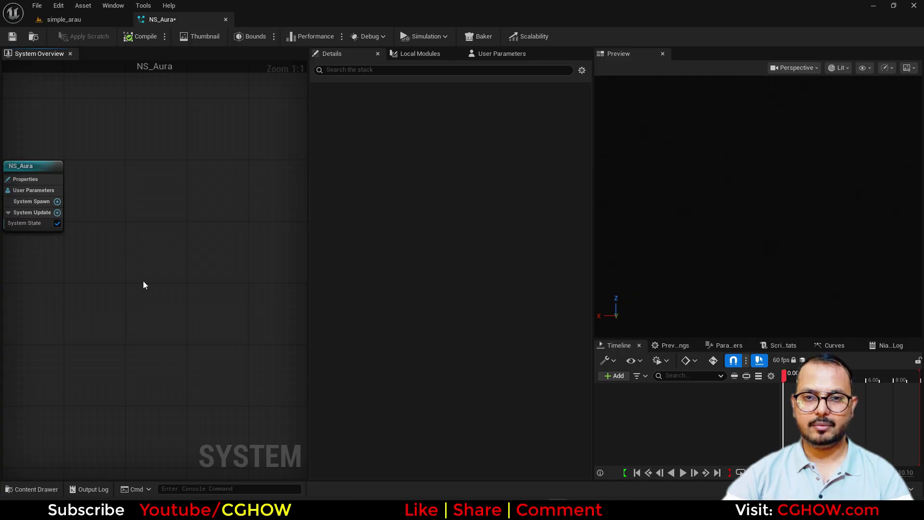
pyautogui.click(179, 186)
pyautogui.doubleClick(153, 196)
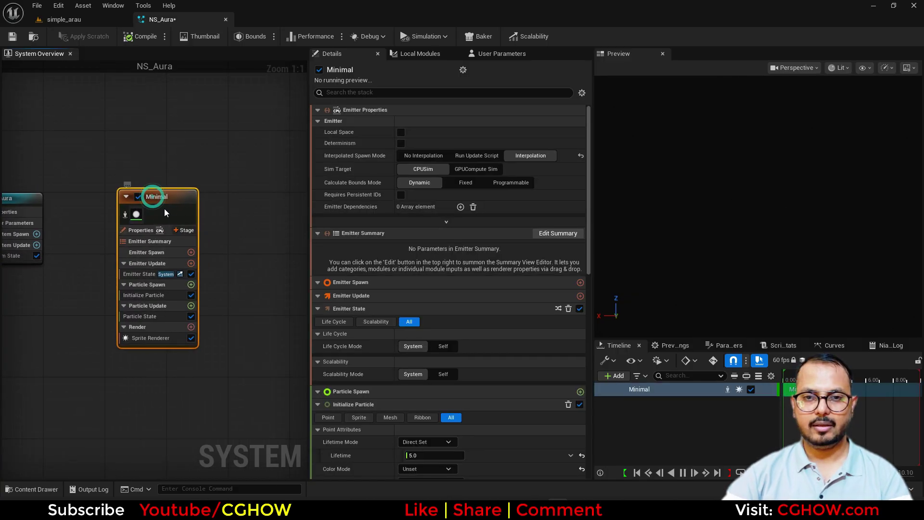
pyautogui.write('core')
pyautogui.press('Return')
# Add a Spawn Rate module to the core emitter's Emitter Update group and set its SpawnRate to 3.
pyautogui.click(191, 264)
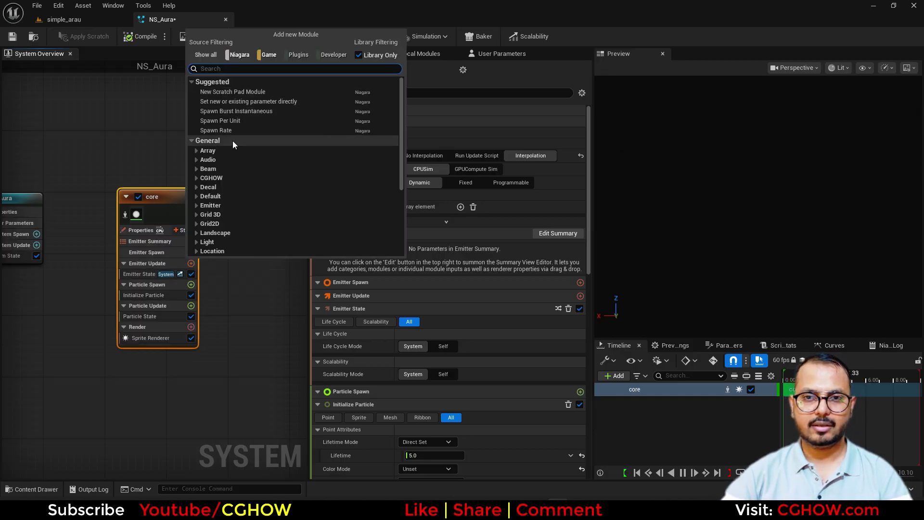
pyautogui.click(240, 130)
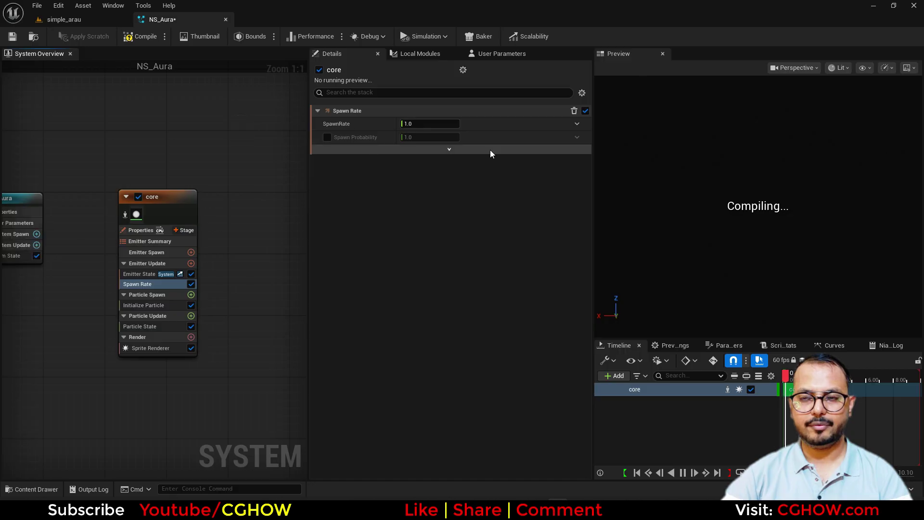
pyautogui.click(431, 124)
pyautogui.write('3')
pyautogui.press('Return')
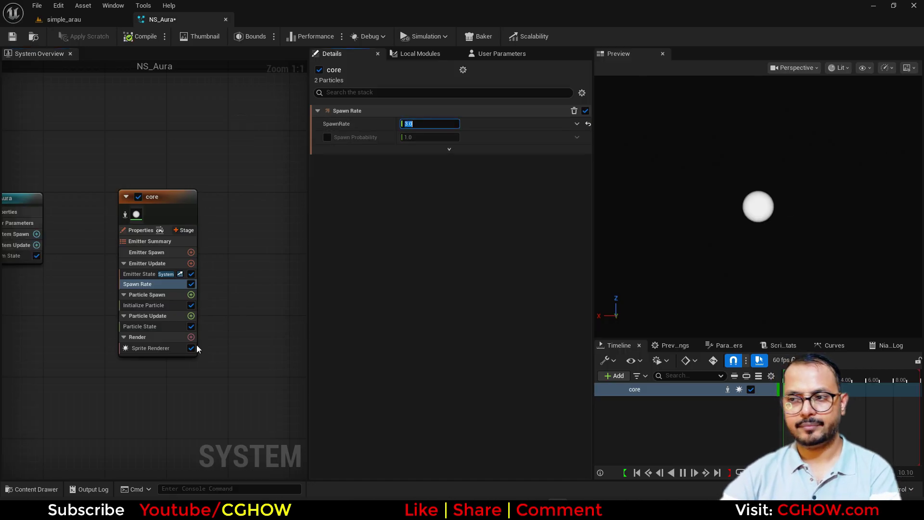
# In Initialize Particle, set the Color Mode to Direct Set and choose an orange color (R 1.0, G 0.263, B 0.0).
pyautogui.click(159, 305)
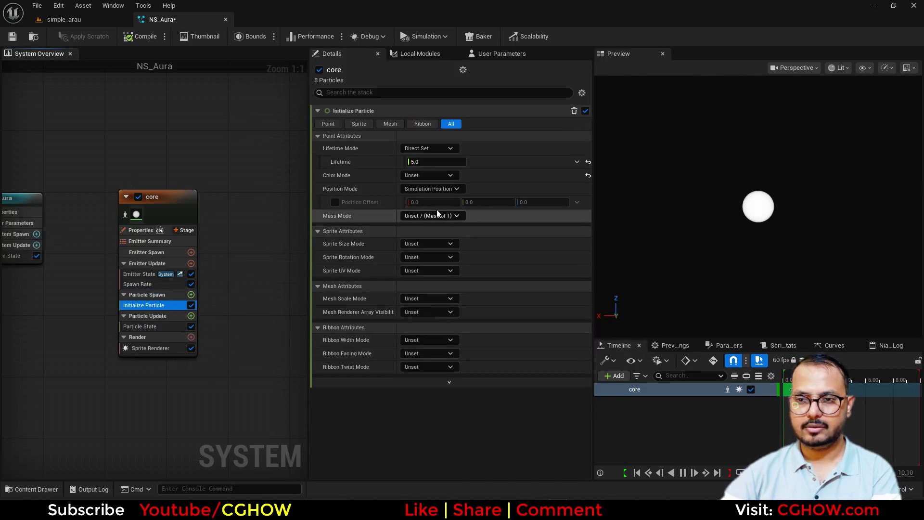
pyautogui.click(435, 176)
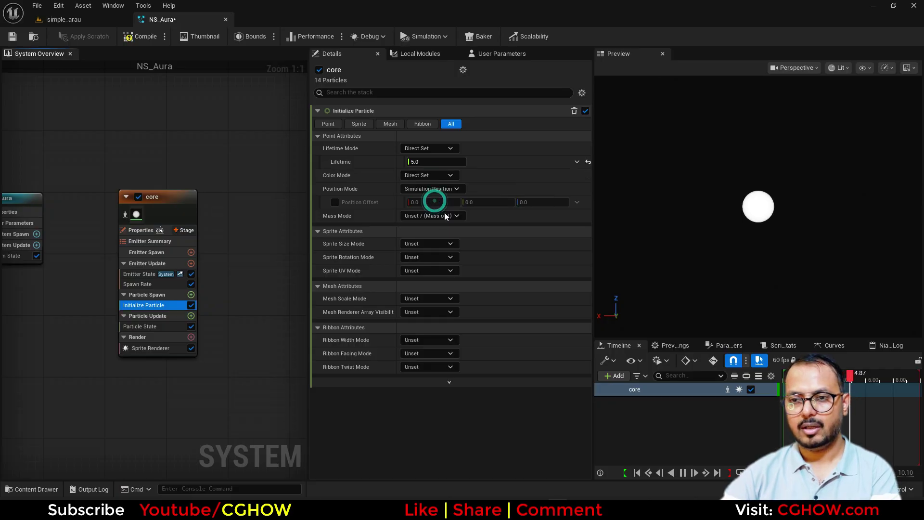
pyautogui.click(437, 197)
pyautogui.click(436, 188)
pyautogui.moveTo(531, 278); pyautogui.dragTo(540, 270)
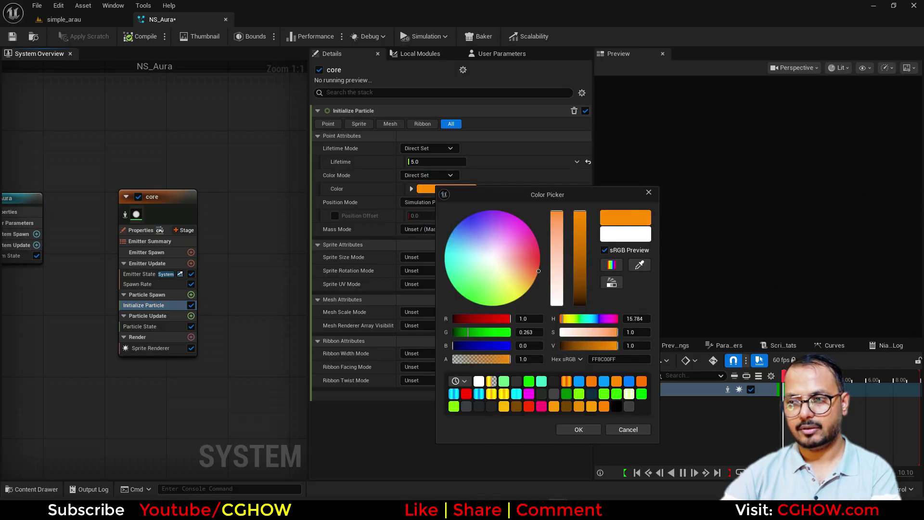
pyautogui.click(569, 430)
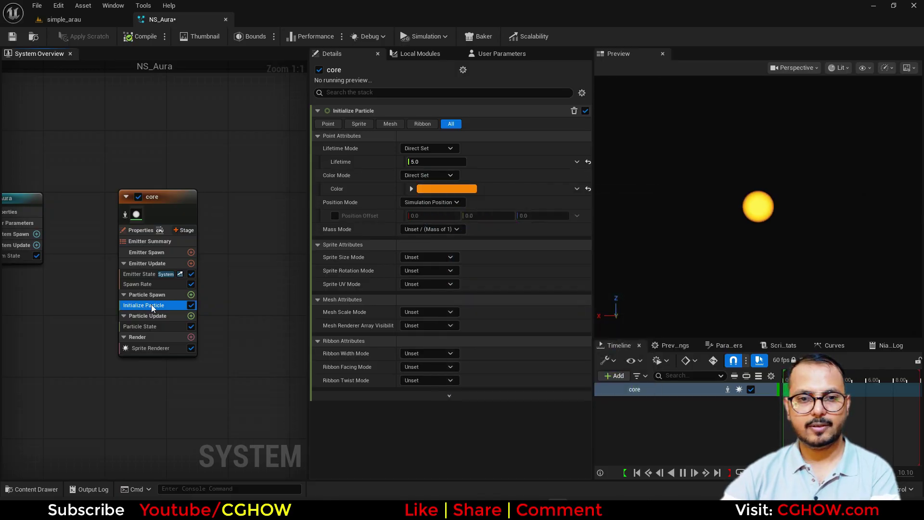
# Enable Local Space in the core emitter's properties and place NS_Aura in the level at the character's feet.
pyautogui.click(153, 348)
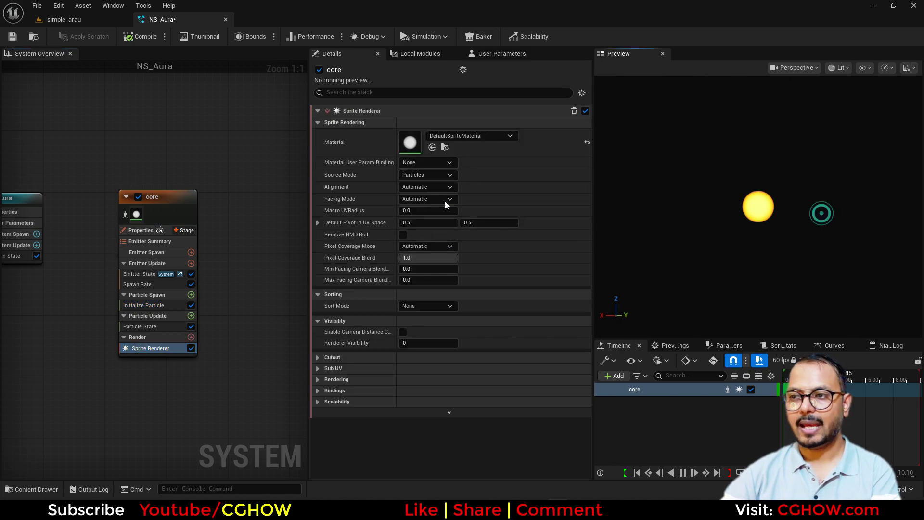
pyautogui.click(139, 230)
pyautogui.click(403, 133)
pyautogui.click(33, 38)
pyautogui.moveTo(249, 443); pyautogui.dragTo(376, 298)
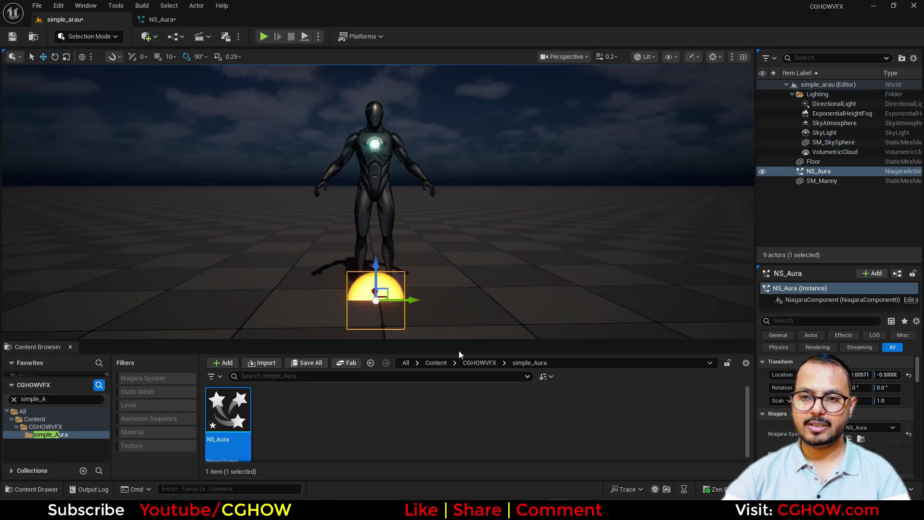
# Set the core emitter's Sprite Renderer to Custom Alignment with the Custom Facing Vector facing mode.
pyautogui.click(163, 19)
pyautogui.click(145, 348)
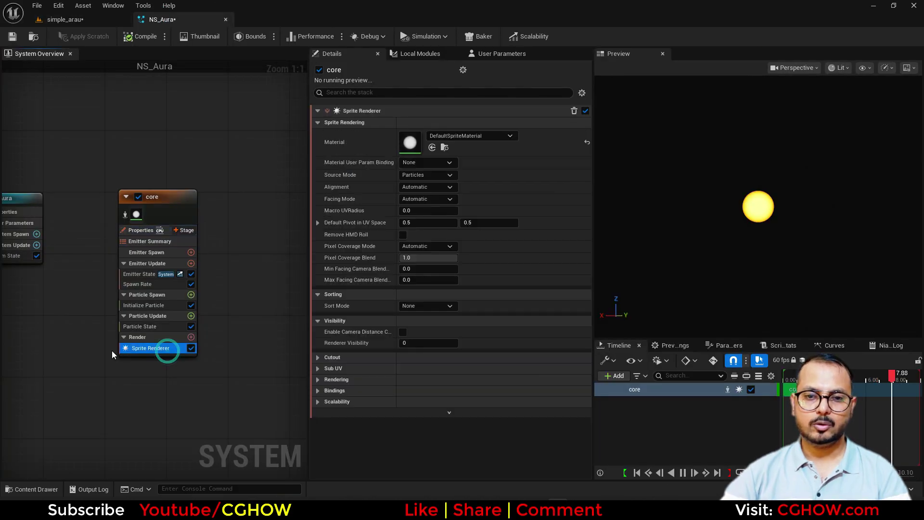
pyautogui.click(431, 187)
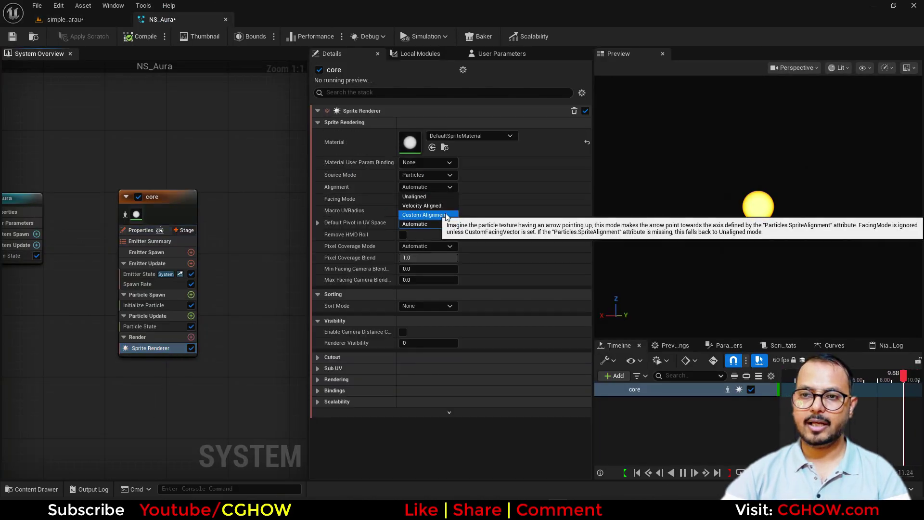
pyautogui.click(424, 215)
pyautogui.click(435, 199)
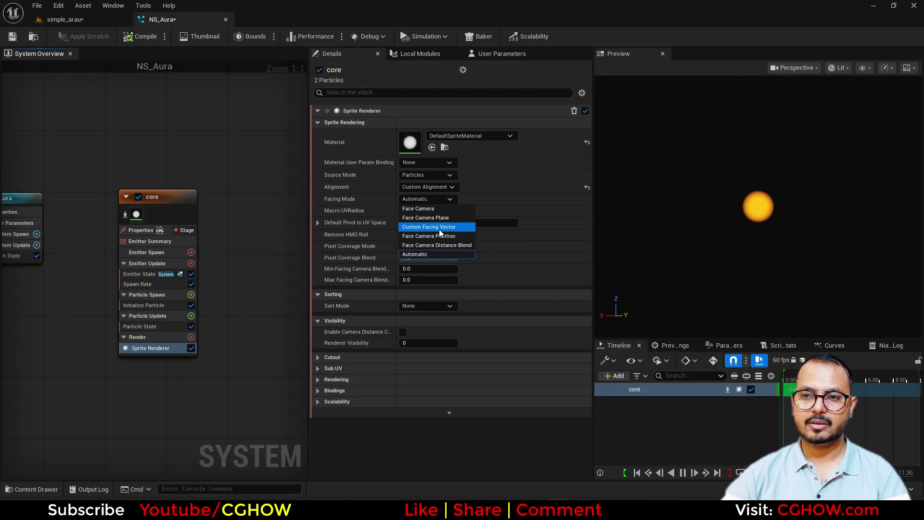
pyautogui.click(438, 227)
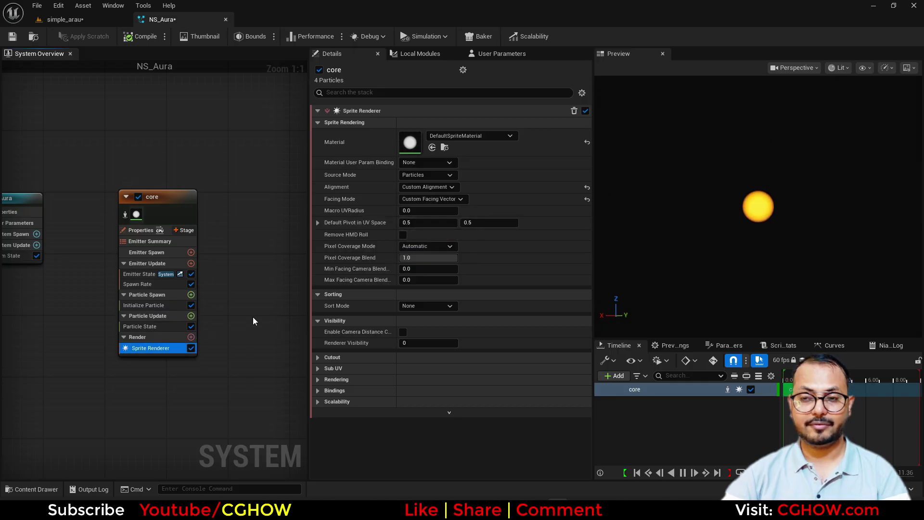
# Add an Align Sprite to Mesh Orientation module to the core emitter's Particle Update group.
pyautogui.click(191, 316)
pyautogui.write('ali')
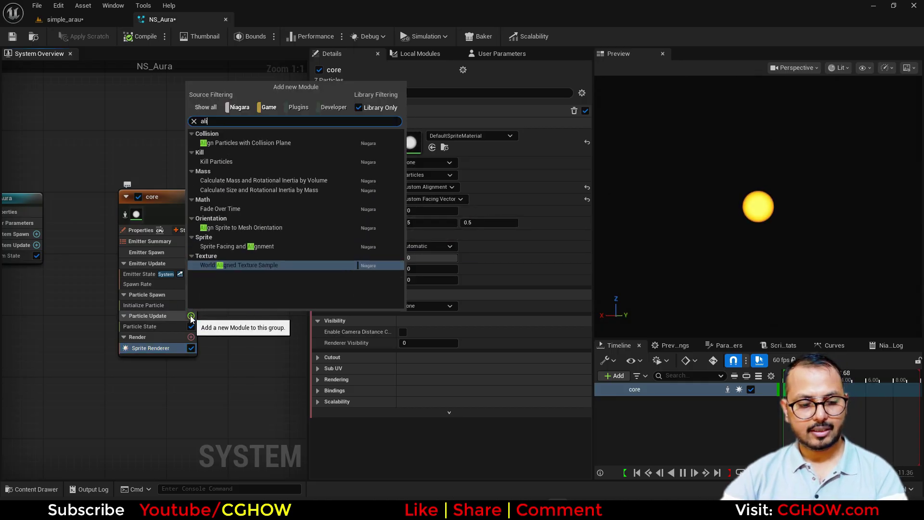
pyautogui.write('gn')
pyautogui.click(265, 160)
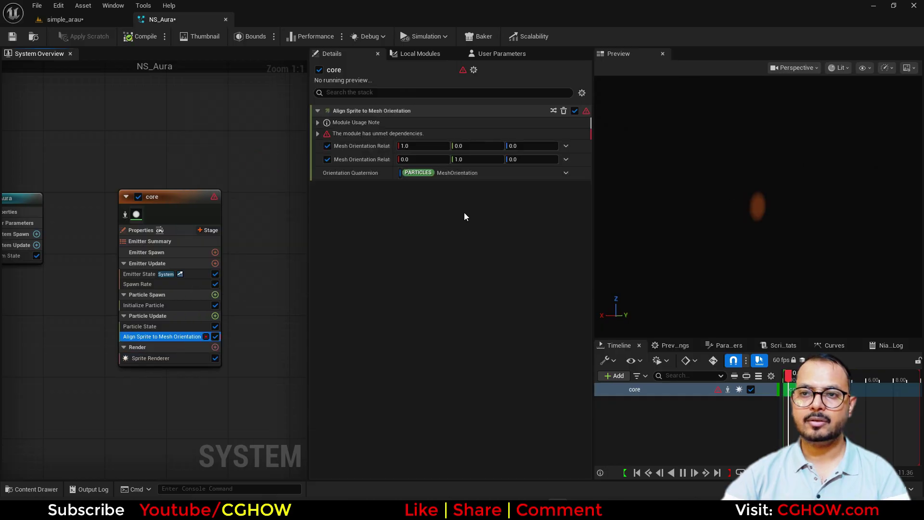
# Set the first mesh orientation vector of the alignment module to 0, 0, 1 so the sprite lies flat.
pyautogui.moveTo(794, 213); pyautogui.dragTo(791, 227)
pyautogui.click(421, 146)
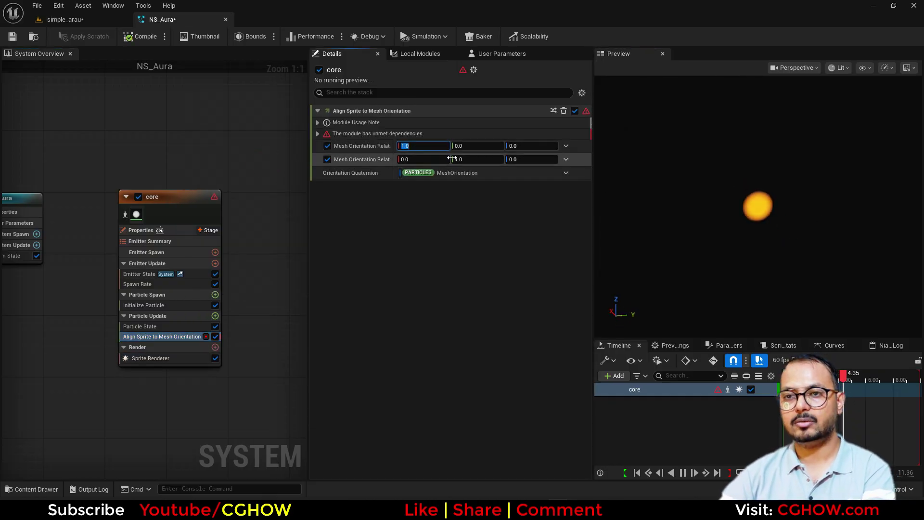
pyautogui.write('0')
pyautogui.press('Return')
pyautogui.click(522, 146)
pyautogui.write('1')
pyautogui.press('Return')
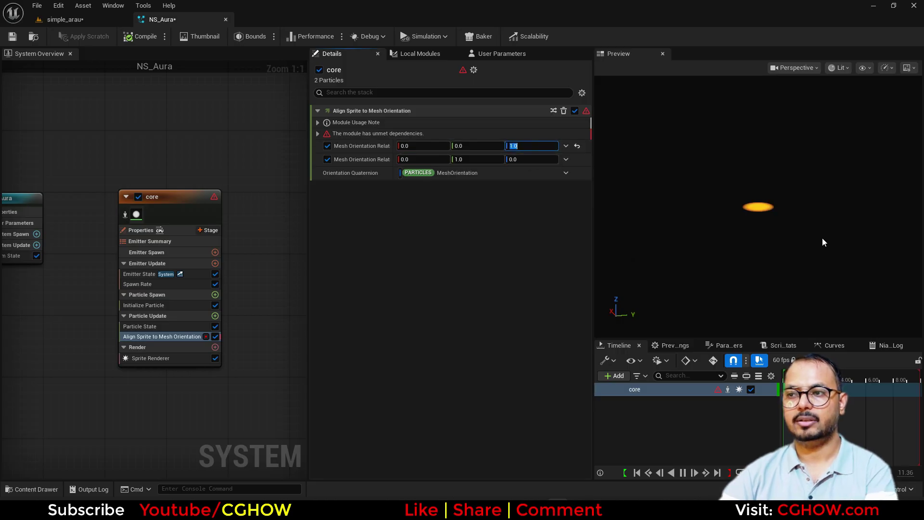
pyautogui.moveTo(807, 241); pyautogui.dragTo(807, 227, button='right')
pyautogui.moveTo(806, 241)
pyautogui.mouseDown()
pyautogui.moveTo(804, 234)
pyautogui.moveTo(794, 241)
pyautogui.mouseUp()
# Raise the NS_Aura actor in the level to a Z location of about 0.34 and switch the viewport to game view.
pyautogui.click(61, 20)
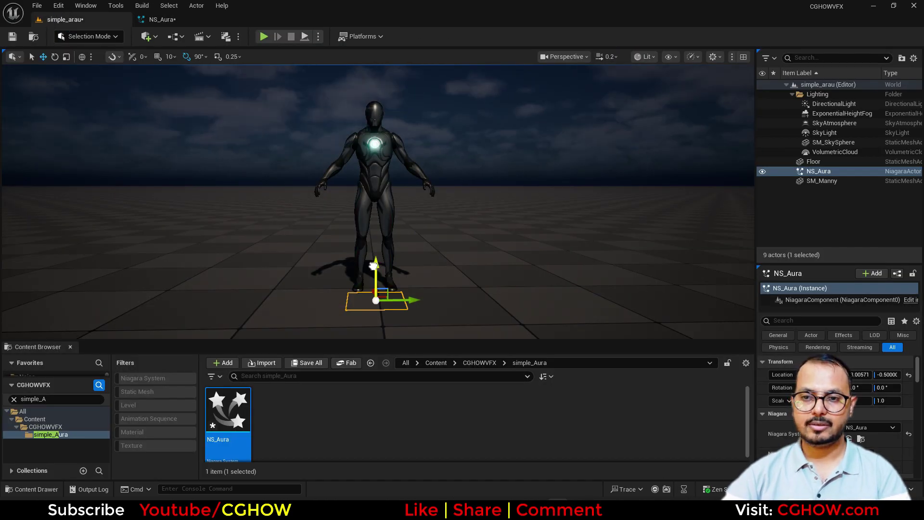
pyautogui.moveTo(373, 265)
pyautogui.mouseDown()
pyautogui.moveTo(368, 287)
pyautogui.moveTo(366, 278)
pyautogui.mouseUp()
pyautogui.press('g')
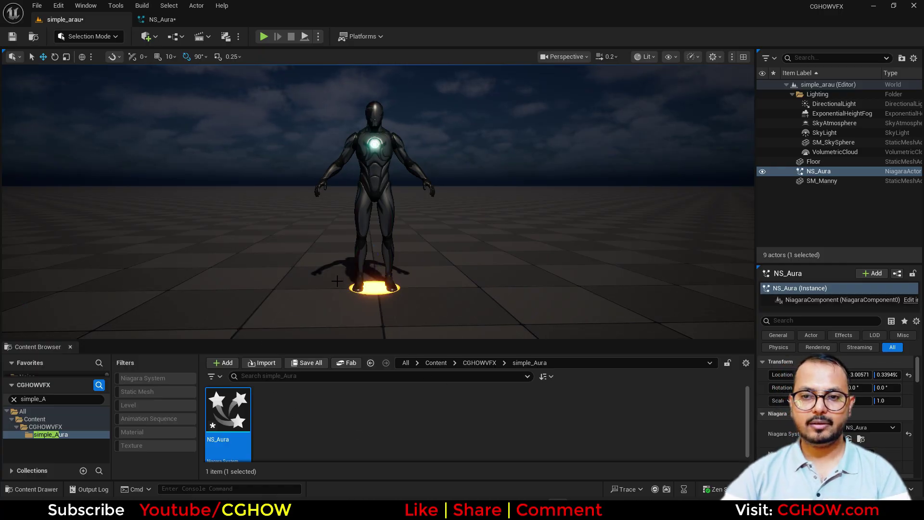
# Dismiss the usage note of the core emitter's Align Sprite to Mesh Orientation module and fix its unmet dependencies.
pyautogui.click(162, 20)
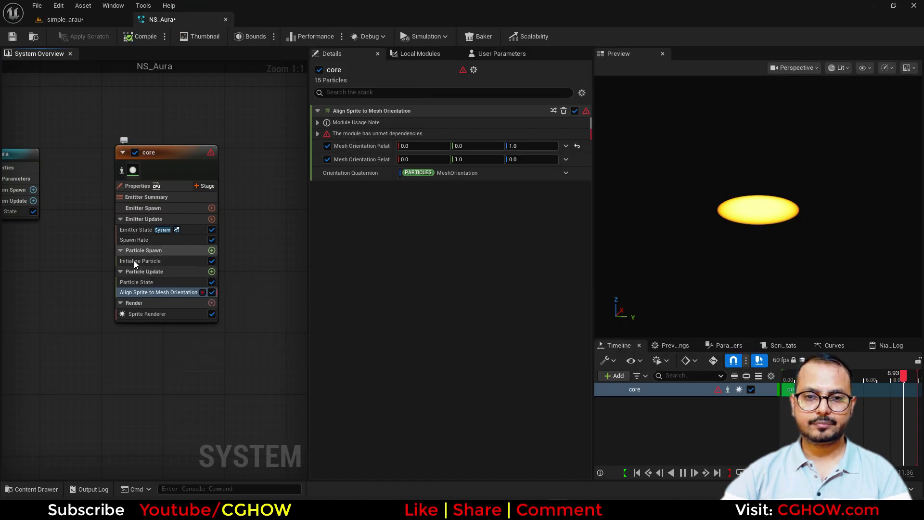
pyautogui.click(318, 122)
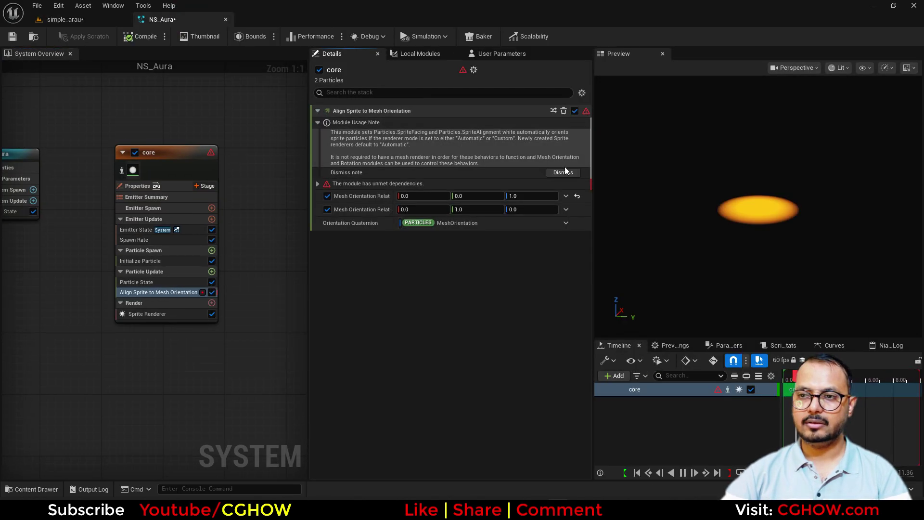
pyautogui.click(563, 172)
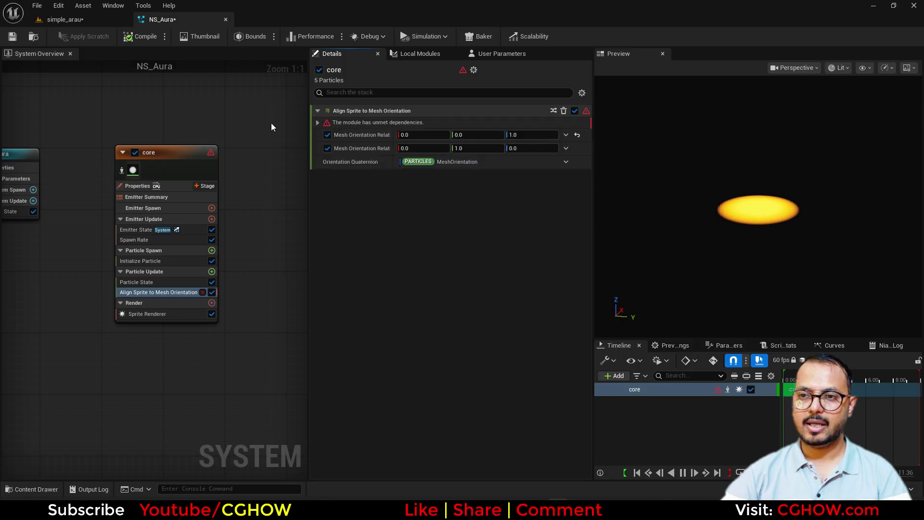
pyautogui.click(318, 124)
pyautogui.click(561, 149)
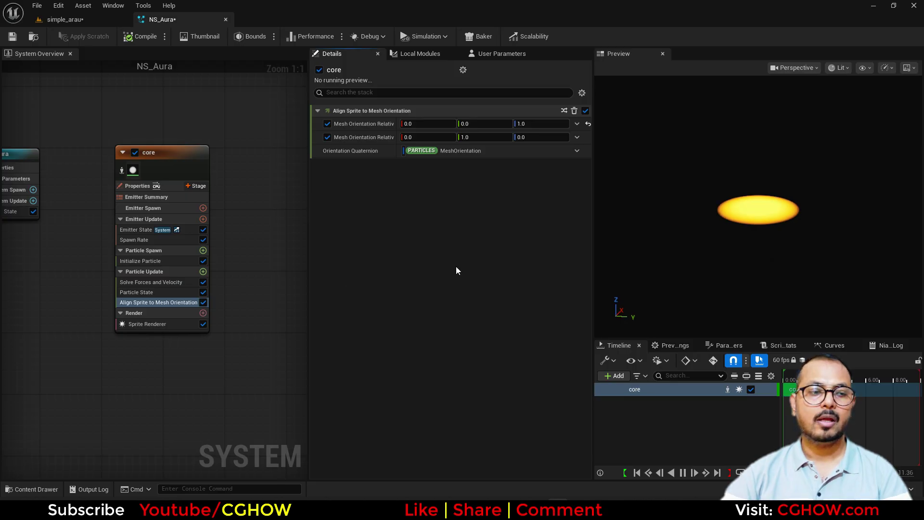
# Set the core emitter's particle lifetime to 1 in its Initialize Particle module.
pyautogui.click(139, 261)
pyautogui.click(427, 166)
pyautogui.write('1')
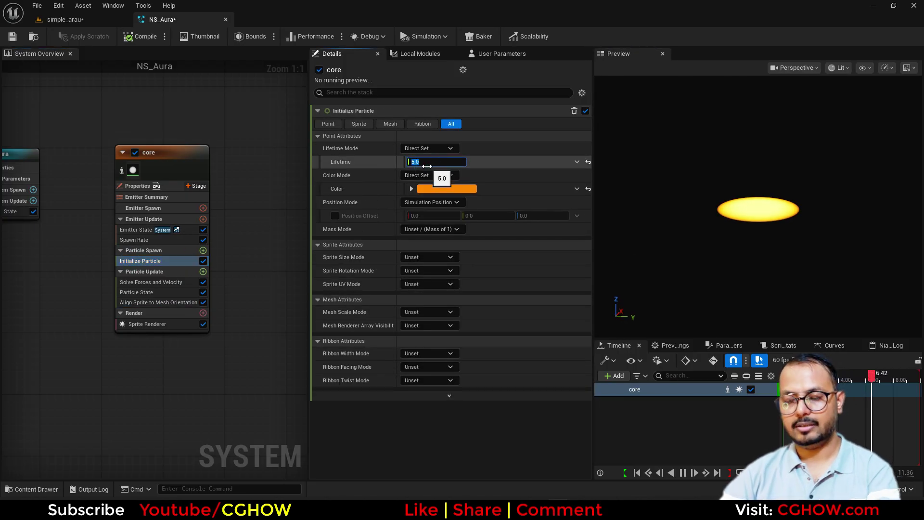
pyautogui.press('Return')
# Add a Scale Color module to the core emitter's Particle Update group.
pyautogui.click(203, 272)
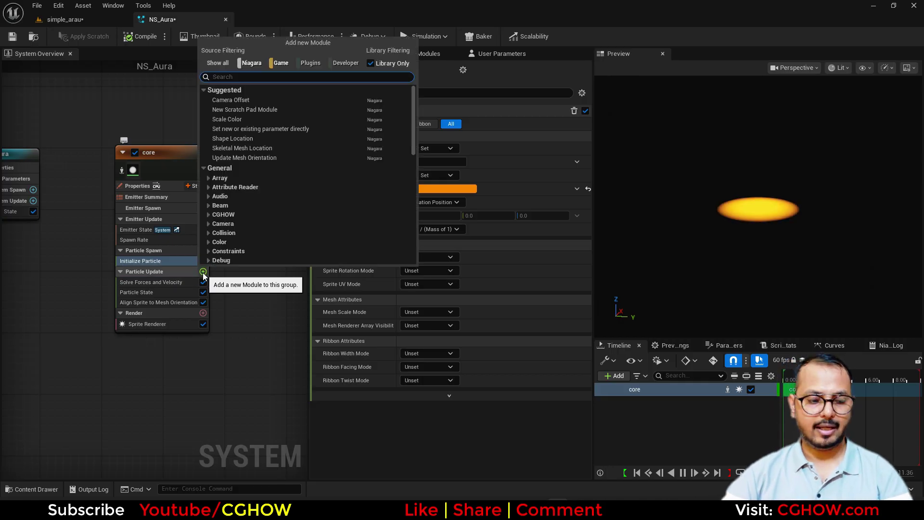
pyautogui.write('sca')
pyautogui.click(236, 101)
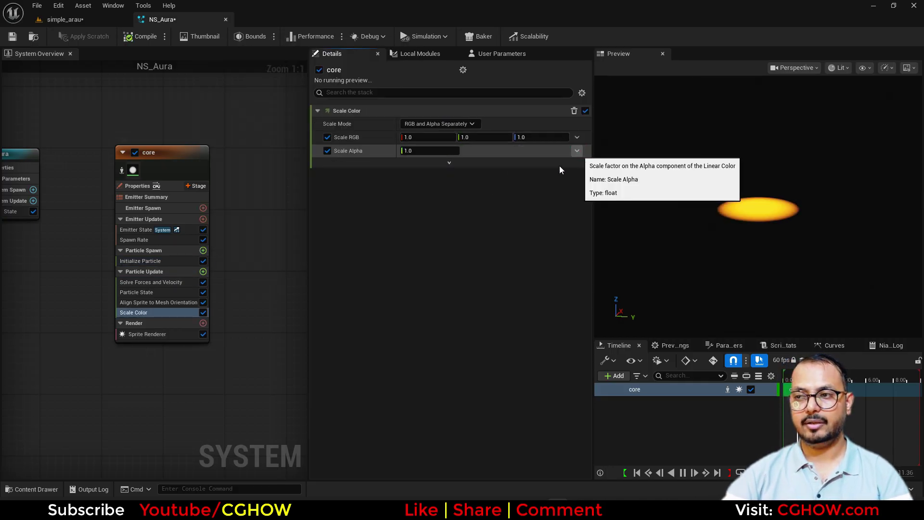
# Drive Scale Alpha with Float from Curve using the bell-shaped template that fades in and out, and check the effect in the level.
pyautogui.click(577, 151)
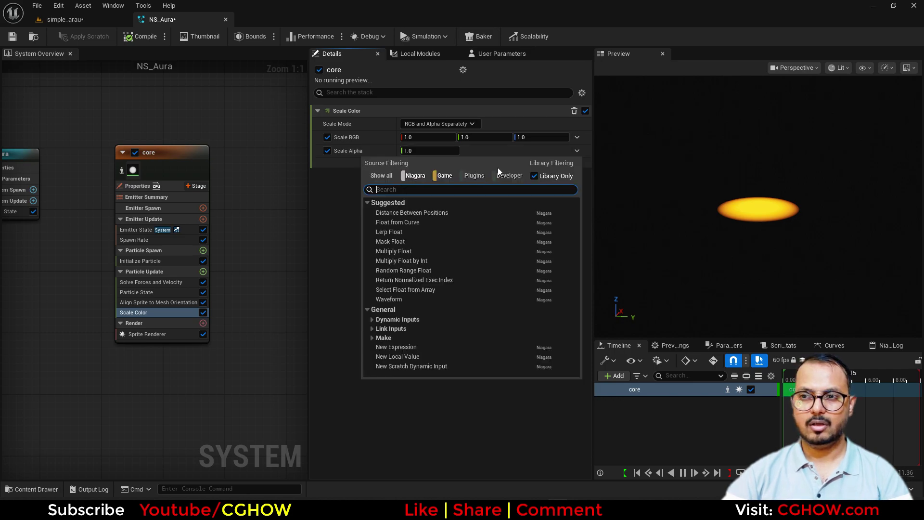
pyautogui.click(400, 218)
pyautogui.click(582, 179)
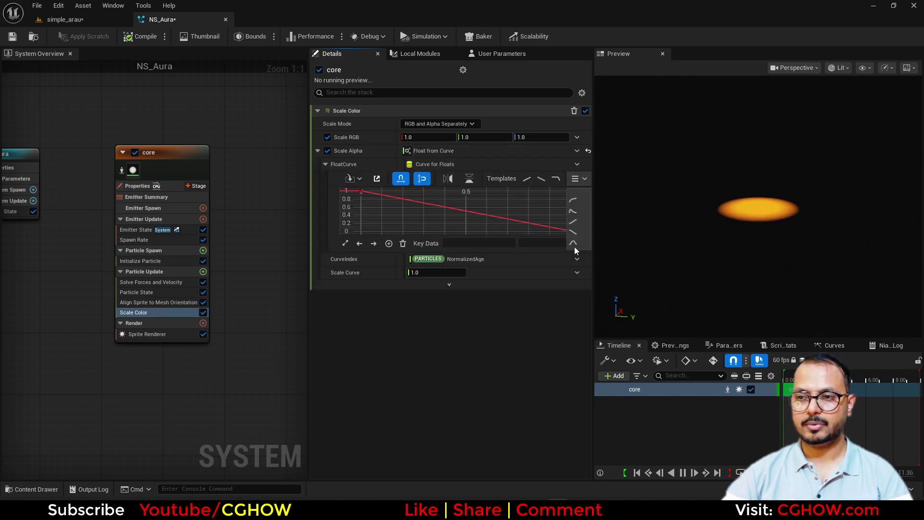
pyautogui.click(573, 242)
pyautogui.click(516, 297)
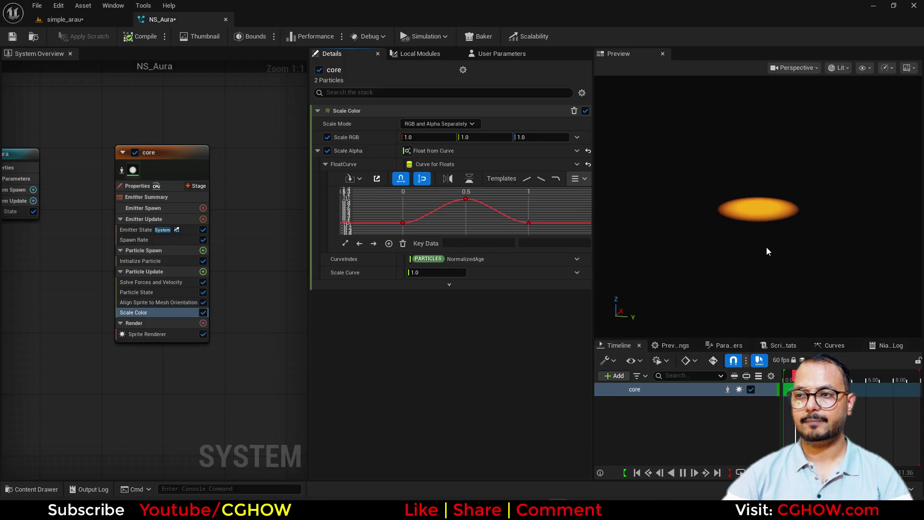
pyautogui.click(76, 20)
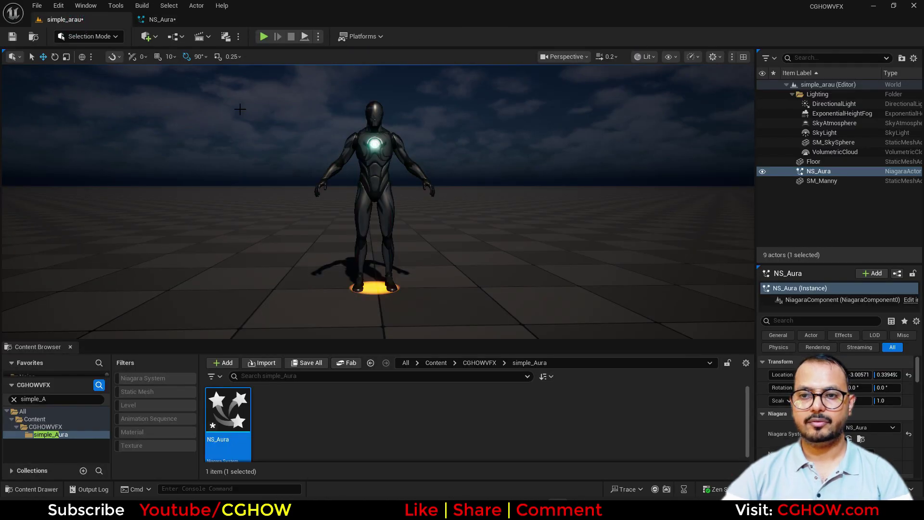
# Raise the brightness value (V) of the core emitter's orange particle color to 5 and check the glow in the level.
pyautogui.click(159, 20)
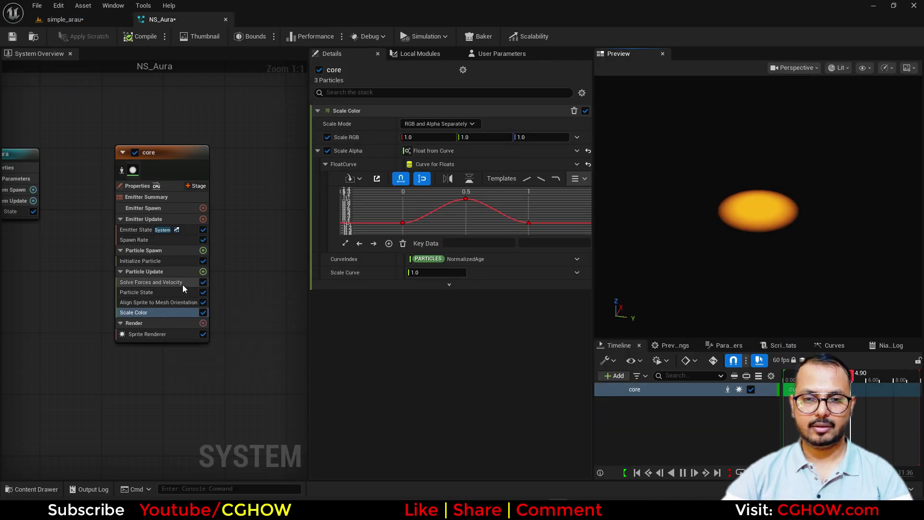
pyautogui.click(175, 262)
pyautogui.click(434, 189)
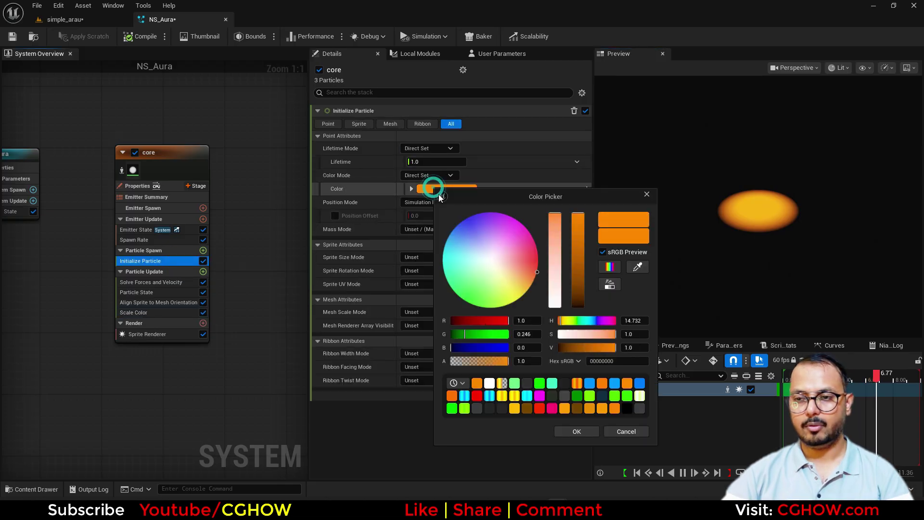
pyautogui.click(626, 348)
pyautogui.write('5')
pyautogui.press('Return')
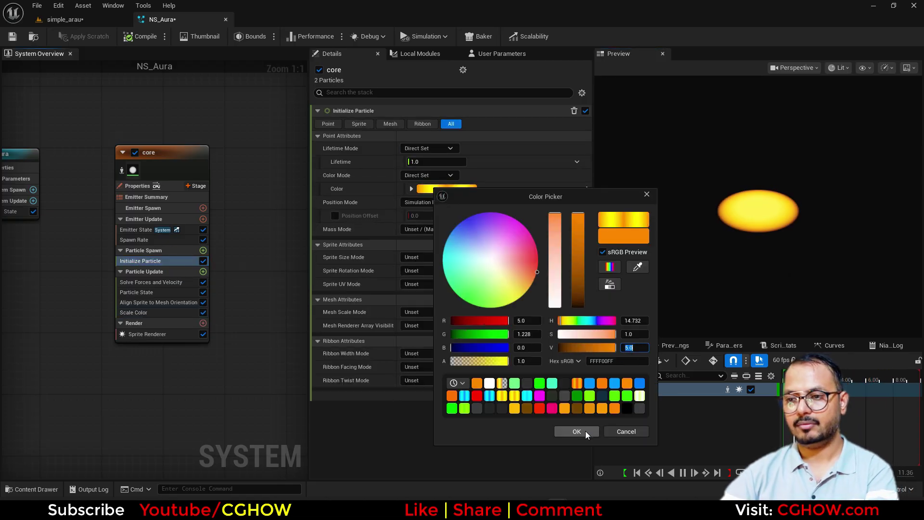
pyautogui.click(576, 431)
pyautogui.click(65, 19)
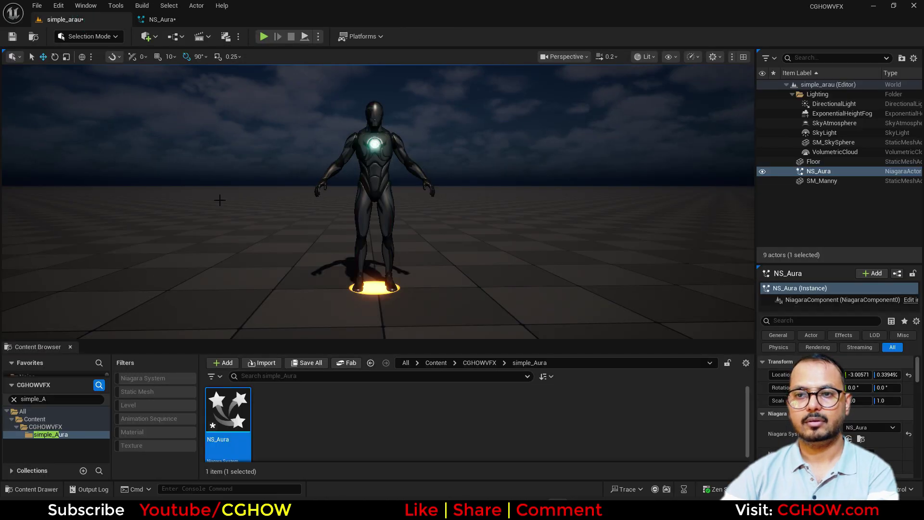
# Duplicate the core emitter within the NS_Aura system by copying and pasting it.
pyautogui.click(161, 19)
pyautogui.click(114, 140)
pyautogui.hotkey('ctrl', 'c')
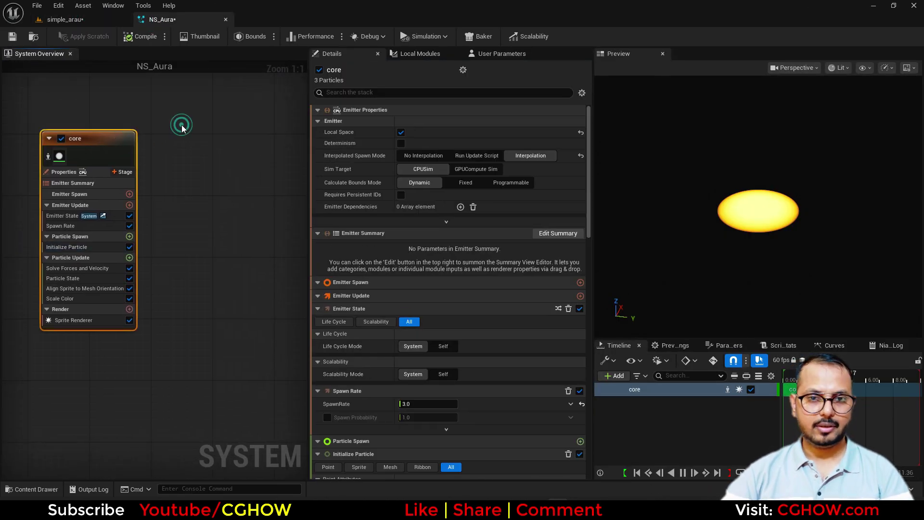
pyautogui.hotkey('ctrl', 'v')
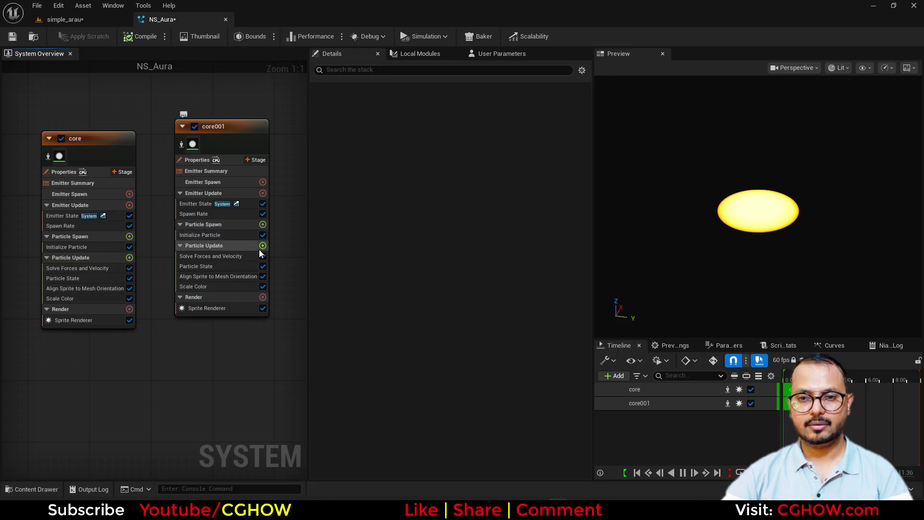
# Set the duplicated core001 emitter's sprite size mode to Uniform, trying a size of 20 and settling on 50.
pyautogui.click(229, 235)
pyautogui.click(428, 258)
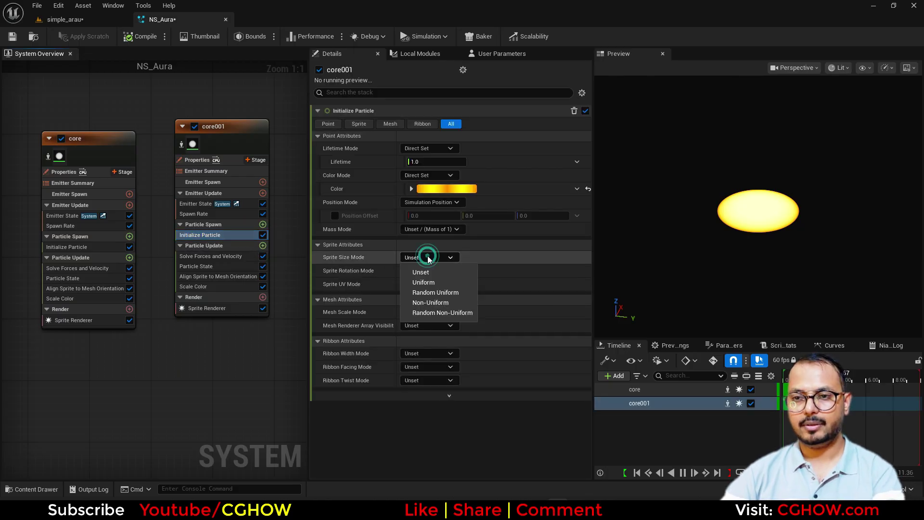
pyautogui.click(424, 282)
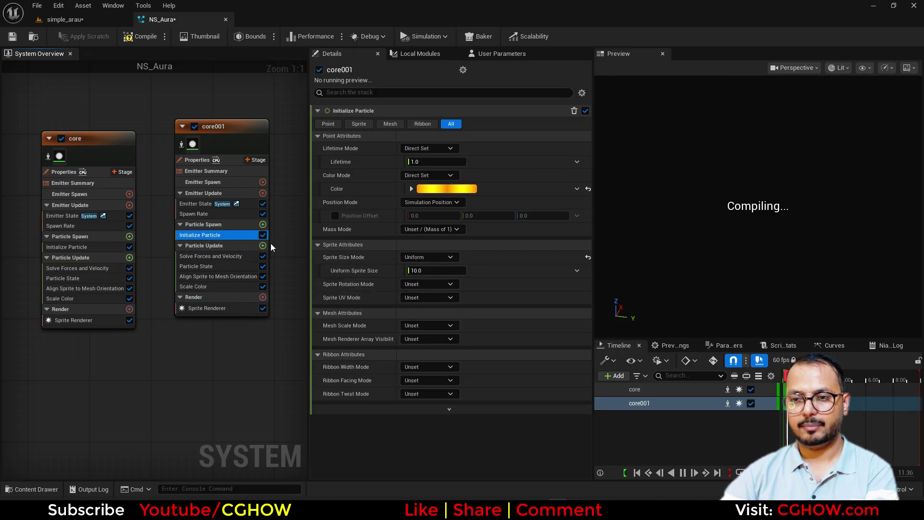
pyautogui.click(432, 269)
pyautogui.write('20')
pyautogui.press('Return')
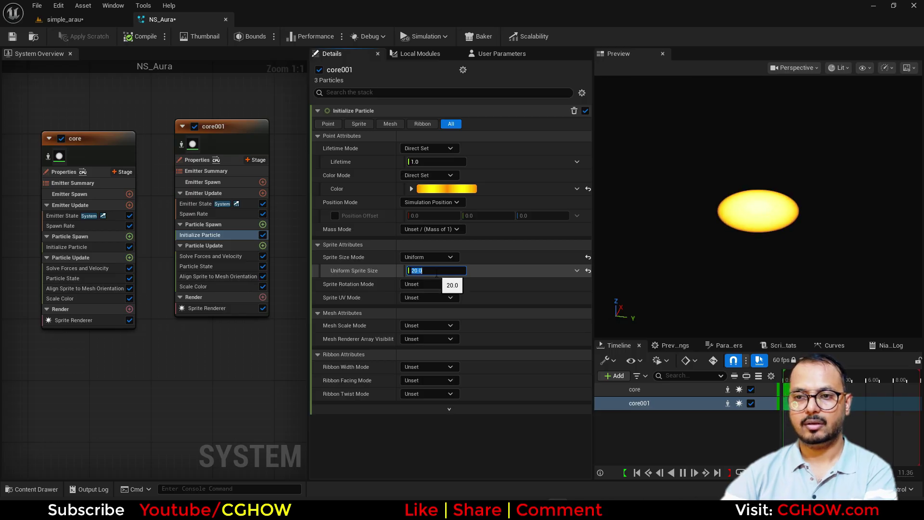
pyautogui.write('50')
pyautogui.press('Return')
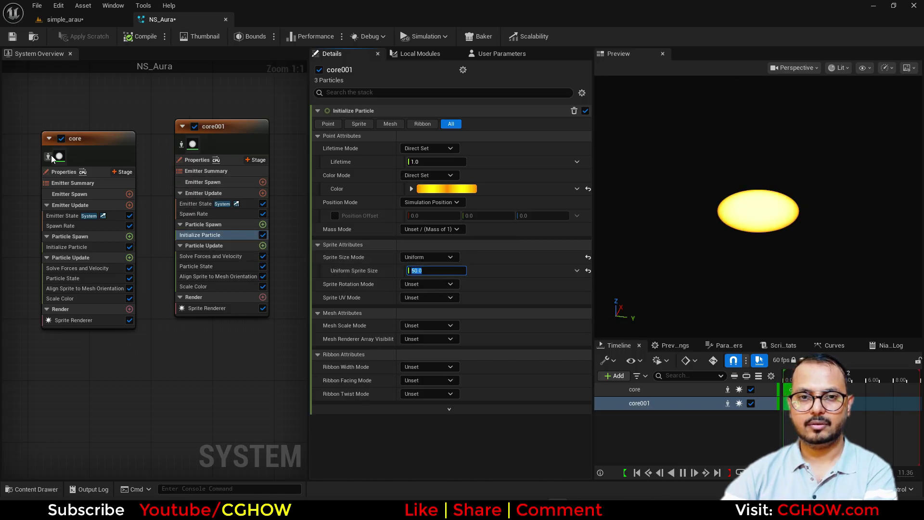
# Isolate the original core emitter and set its sprite size mode to Uniform with a size of 50.
pyautogui.click(66, 247)
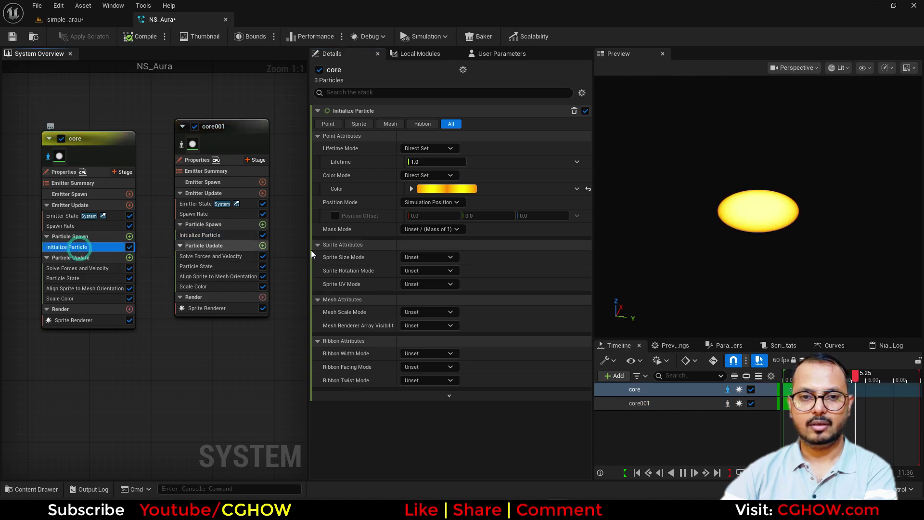
pyautogui.click(433, 260)
pyautogui.click(433, 283)
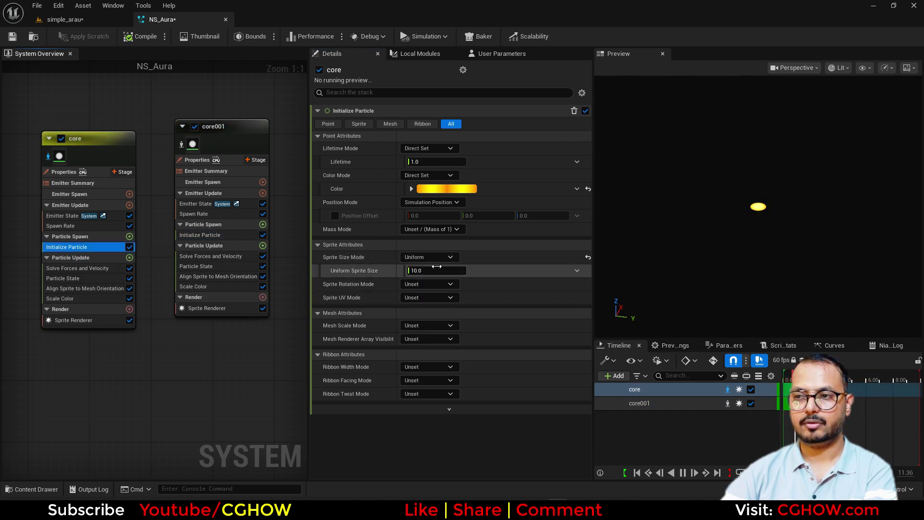
pyautogui.click(423, 271)
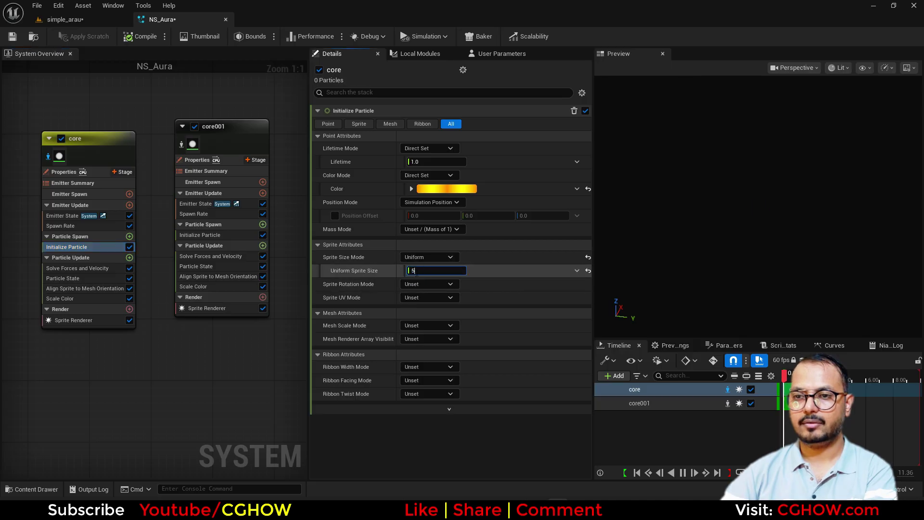
pyautogui.write('50')
pyautogui.press('Return')
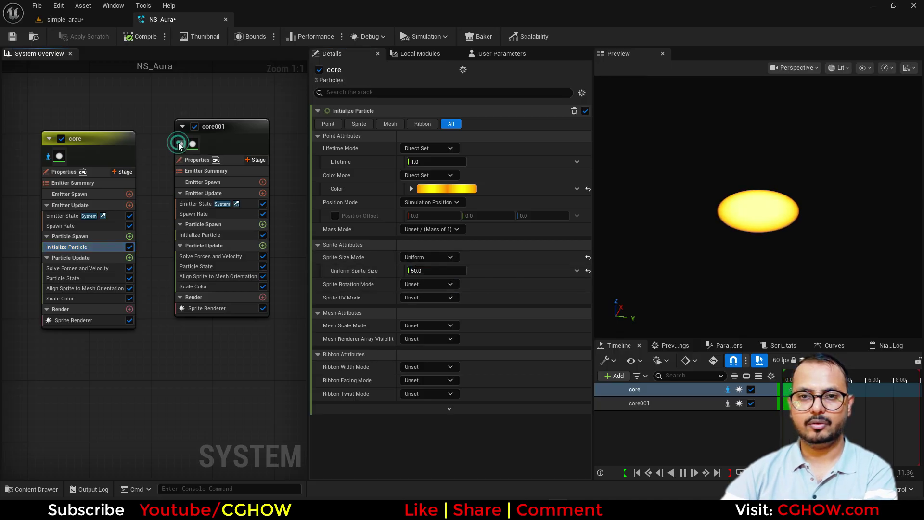
# Isolate the core001 emitter and enlarge its uniform sprite size to 100.
pyautogui.click(179, 147)
pyautogui.click(199, 235)
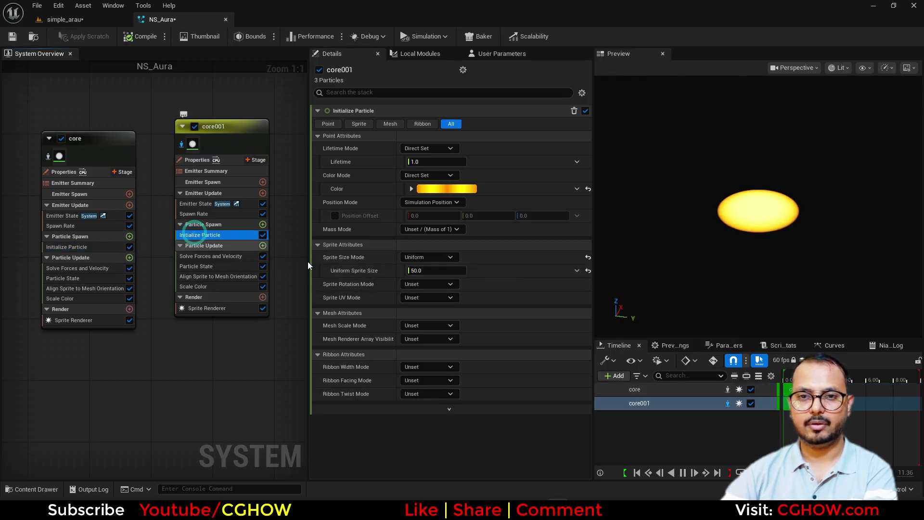
pyautogui.click(434, 270)
pyautogui.write('100')
pyautogui.press('Return')
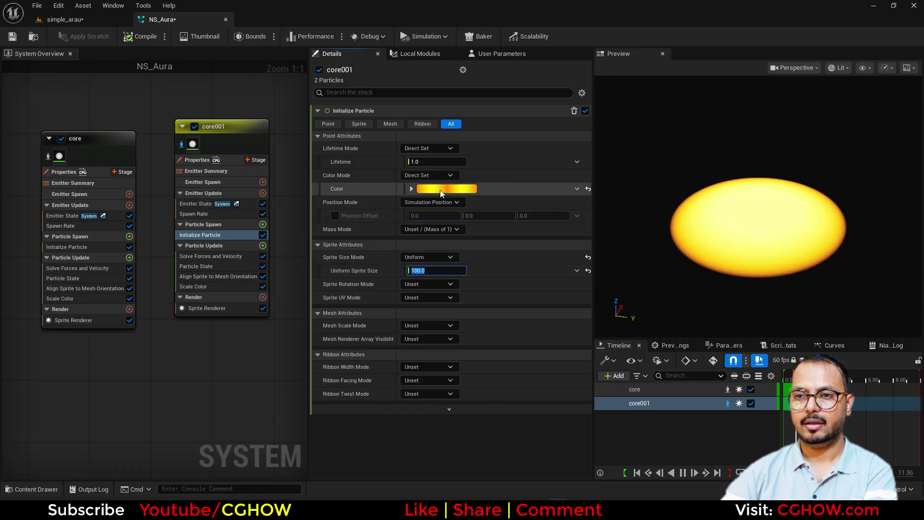
# Dim the core001 emitter's particle color to a brightness value of 0.5 and check the wider glow in the level.
pyautogui.click(440, 190)
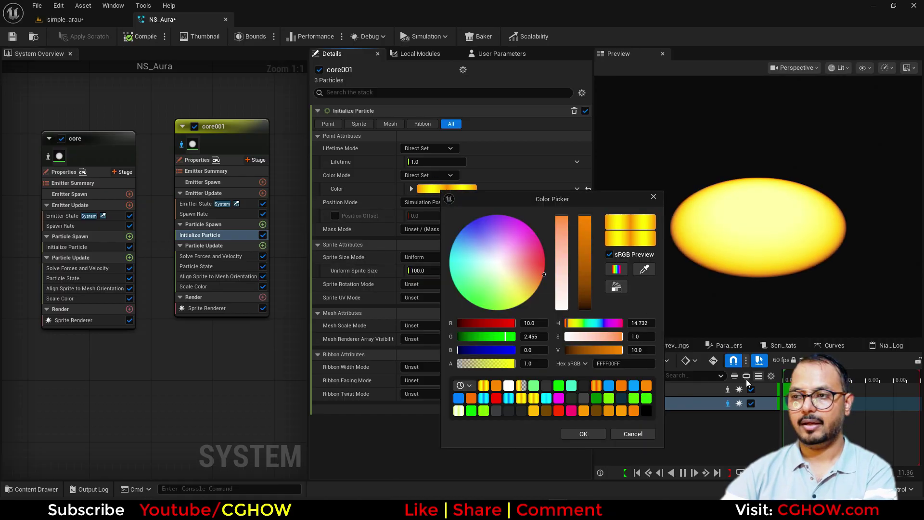
pyautogui.write('.5')
pyautogui.click(580, 434)
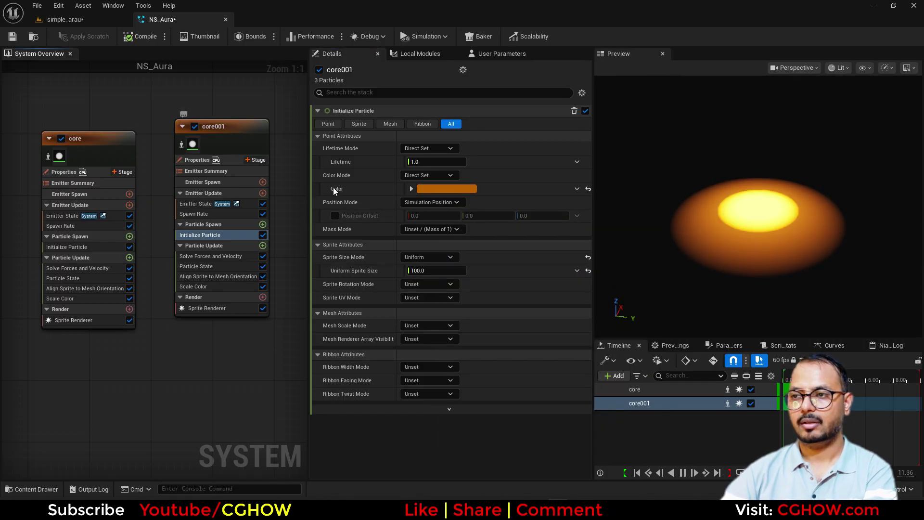
pyautogui.click(87, 21)
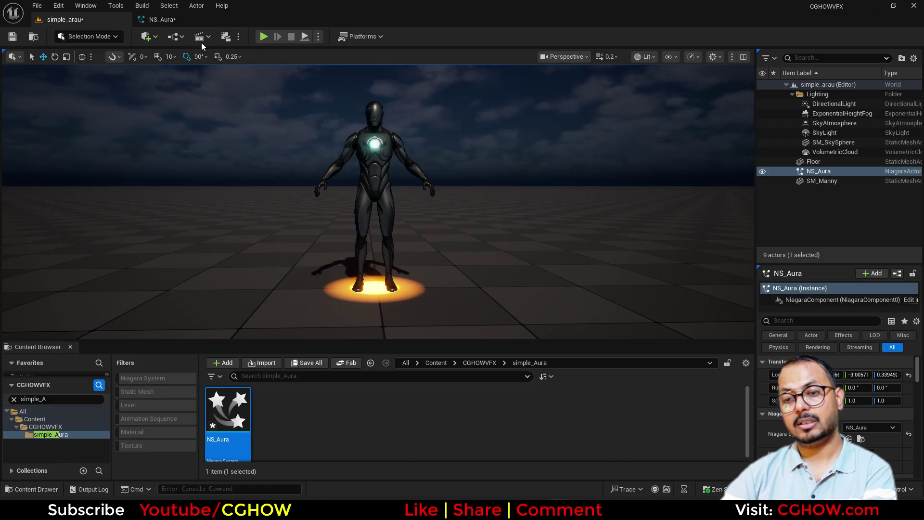
# Review the core001 emitter's Spawn Rate and the modules available for Emitter Update, comparing the aura in the level.
pyautogui.click(177, 22)
pyautogui.click(228, 214)
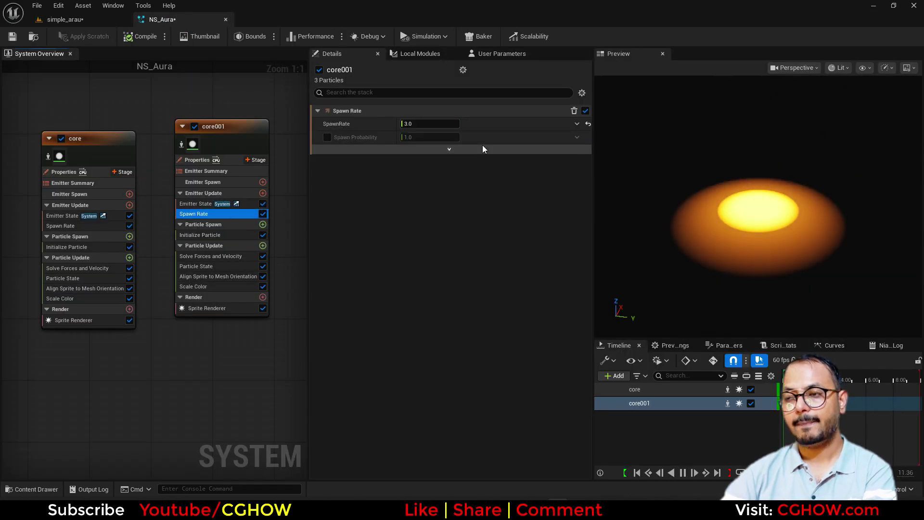
pyautogui.click(106, 21)
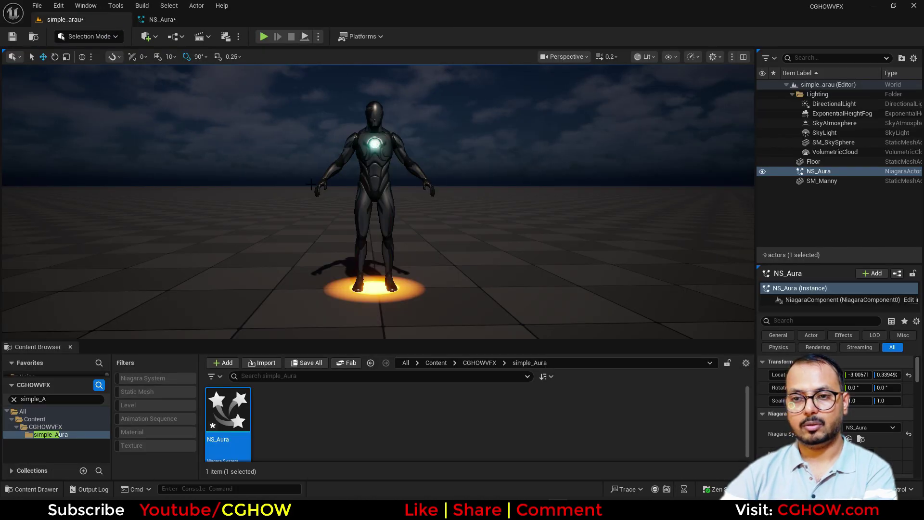
pyautogui.click(167, 24)
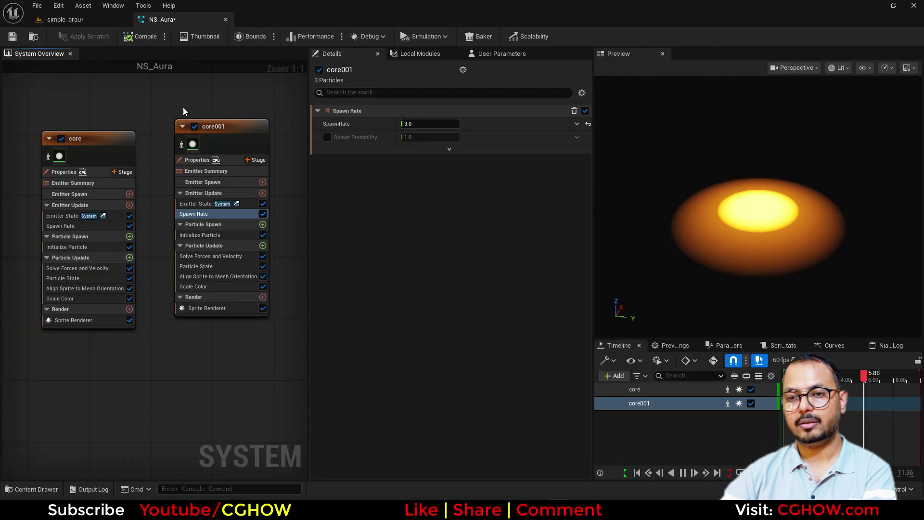
pyautogui.click(262, 193)
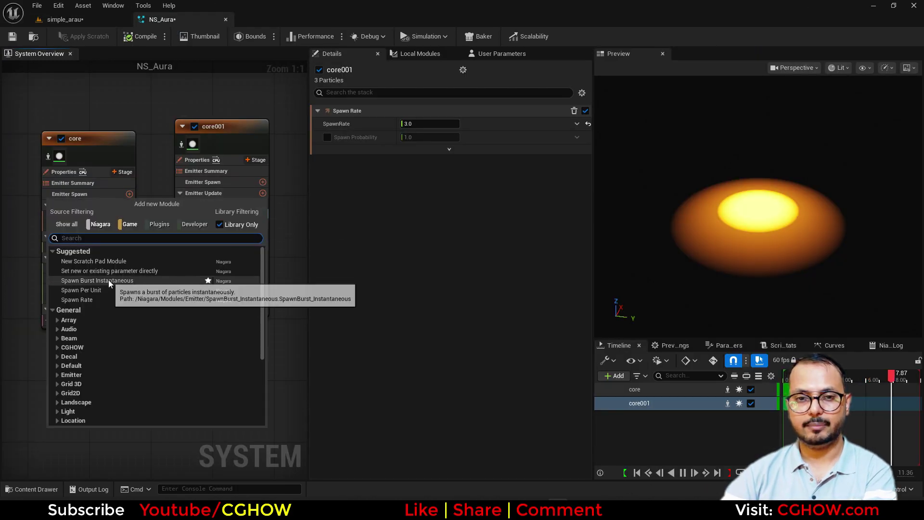
pyautogui.click(96, 22)
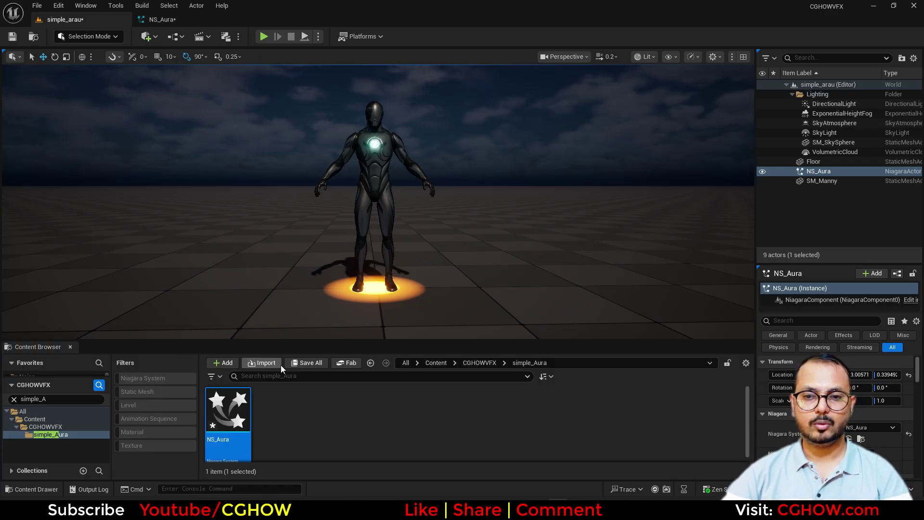
# Save all assets, create a material named M_Ring in the simple_Aura folder, and open it.
pyautogui.click(306, 362)
pyautogui.click(532, 363)
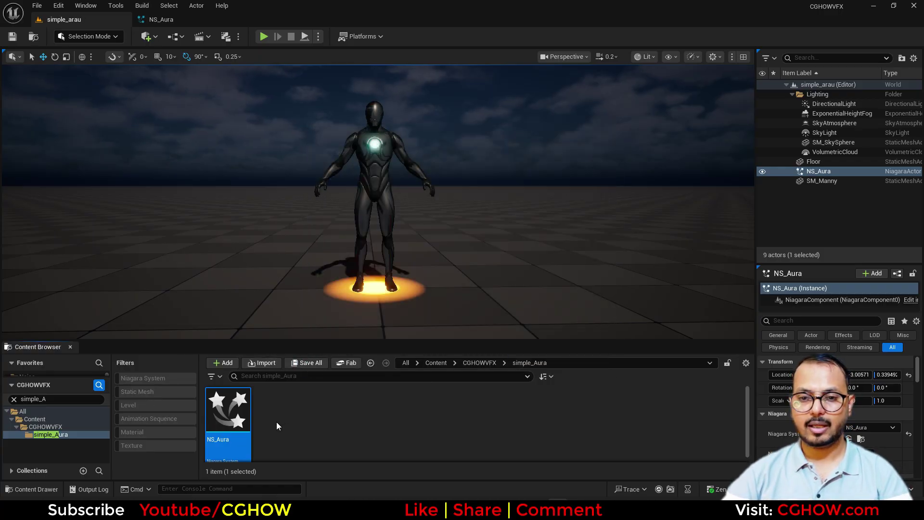
pyautogui.rightClick(311, 423)
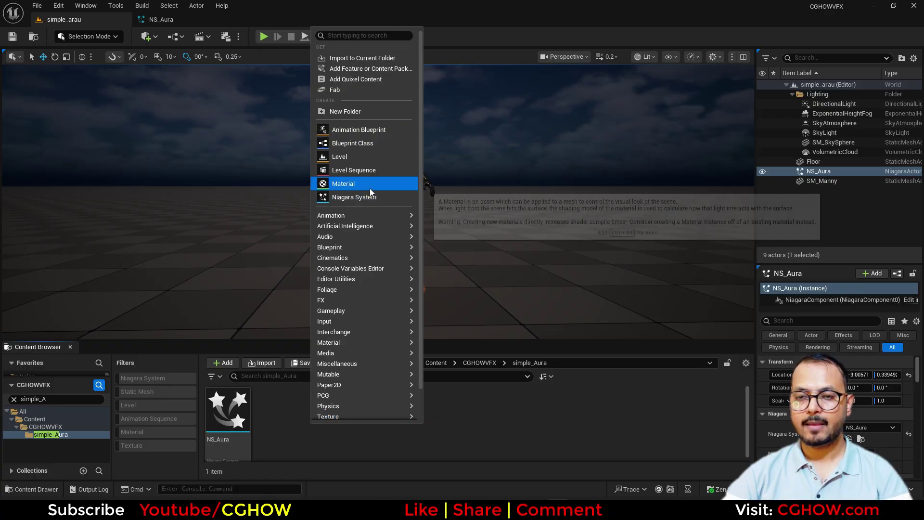
pyautogui.click(356, 184)
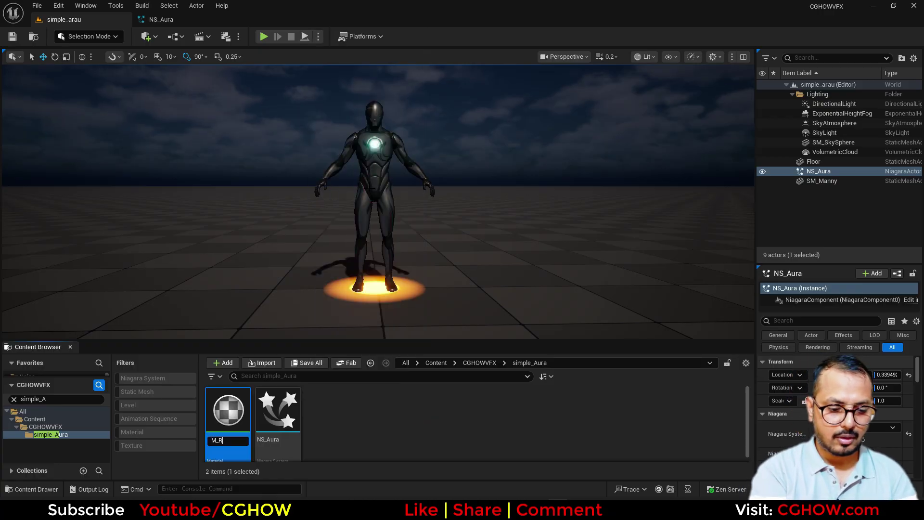
pyautogui.press('Return')
pyautogui.press('Return')
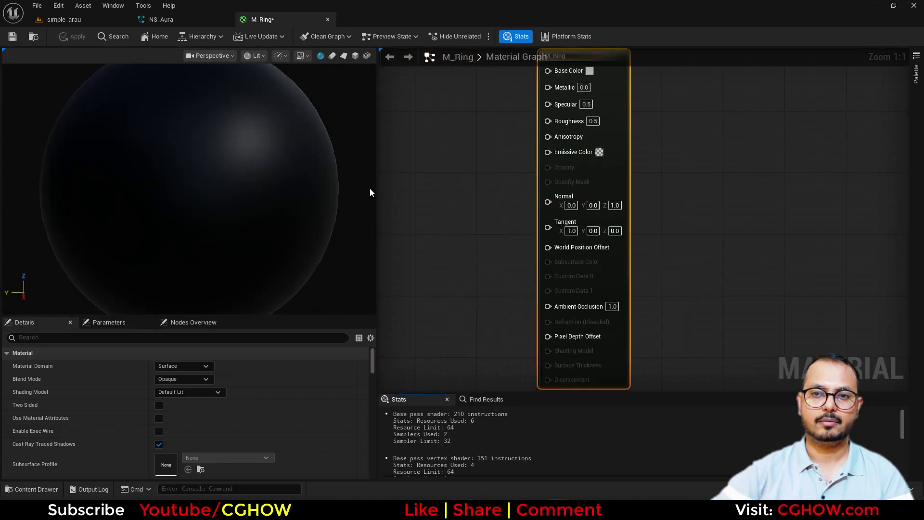
# Preview M_Ring on a plane and make the material Unlit, Two Sided and Translucent.
pyautogui.click(344, 55)
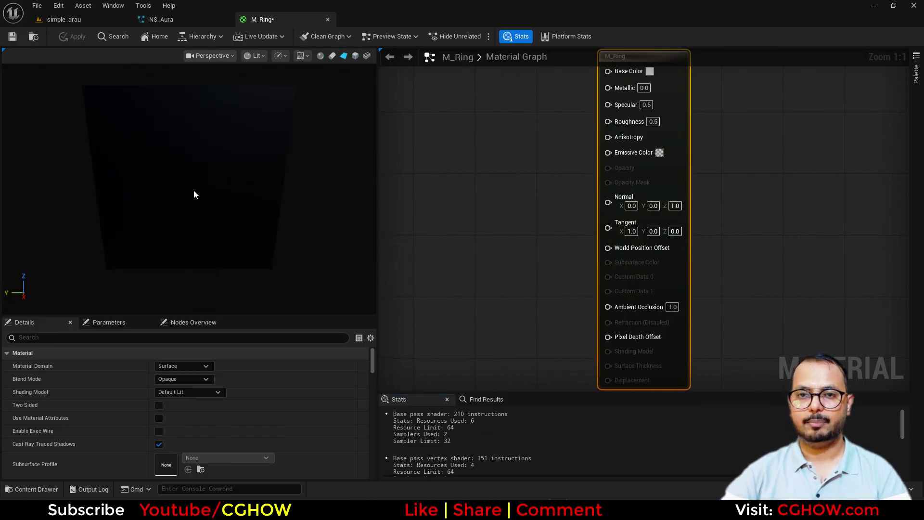
pyautogui.click(692, 101)
pyautogui.click(189, 392)
pyautogui.click(169, 272)
pyautogui.click(180, 378)
pyautogui.click(180, 416)
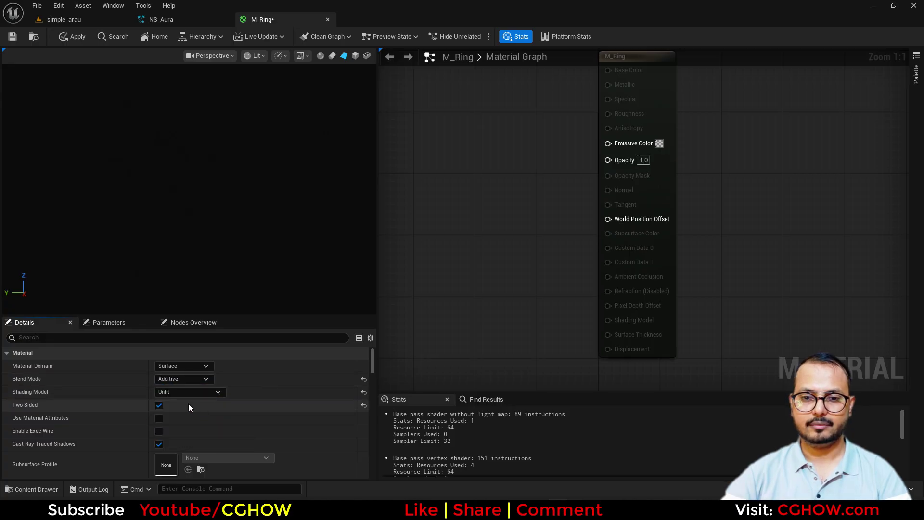
pyautogui.click(177, 379)
pyautogui.click(412, 233)
# Add a RadialGradientExponential node to the material graph and place it well clear of the material output node.
pyautogui.moveTo(469, 205); pyautogui.dragTo(602, 229, button='right')
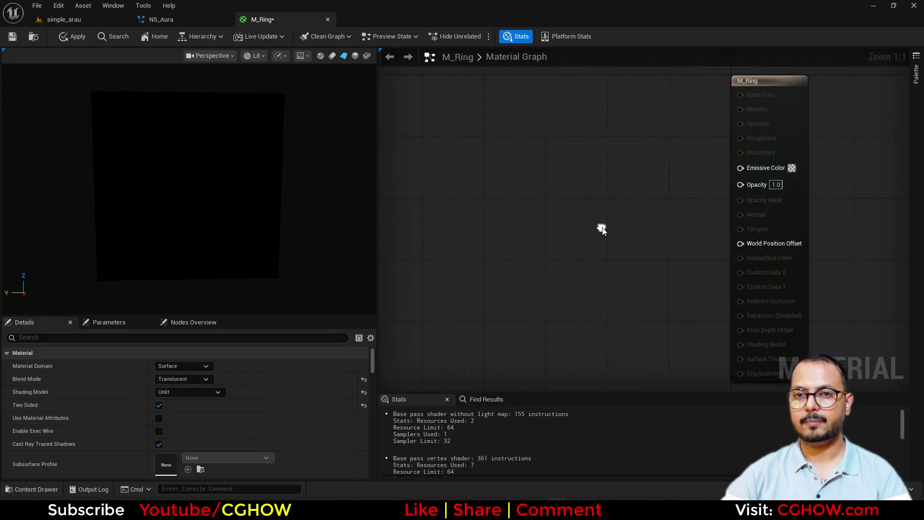
pyautogui.rightClick(472, 142)
pyautogui.write('ra')
pyautogui.click(511, 171)
pyautogui.moveTo(472, 288); pyautogui.dragTo(503, 273, button='right')
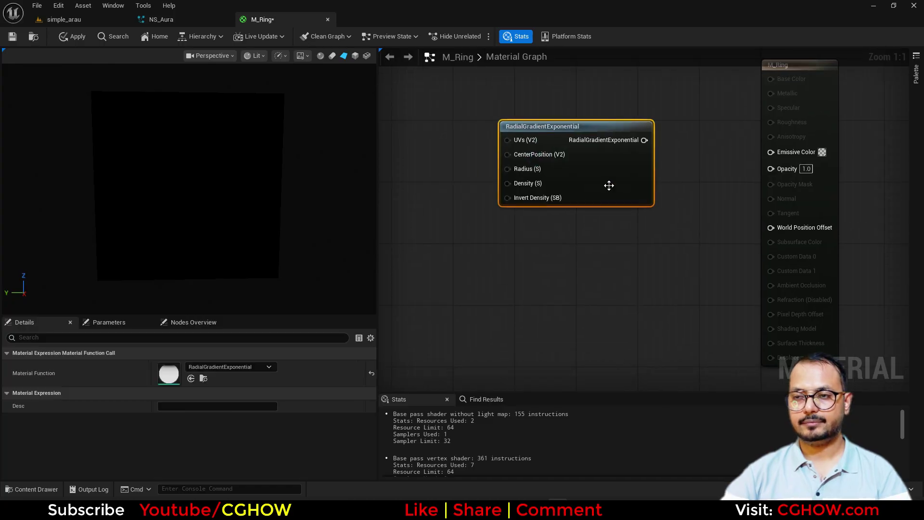
pyautogui.moveTo(608, 186); pyautogui.dragTo(513, 251)
pyautogui.moveTo(540, 227); pyautogui.dragTo(514, 231, button='right')
pyautogui.moveTo(513, 231); pyautogui.dragTo(495, 178)
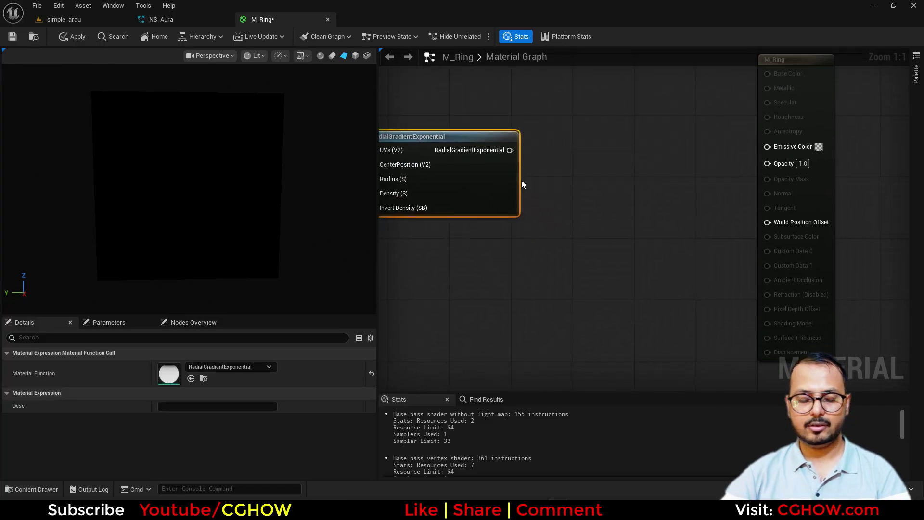
# Duplicate the RadialGradientExponential node below the original and feed the copy's output into a One Minus node.
pyautogui.hotkey('ctrl', 'd')
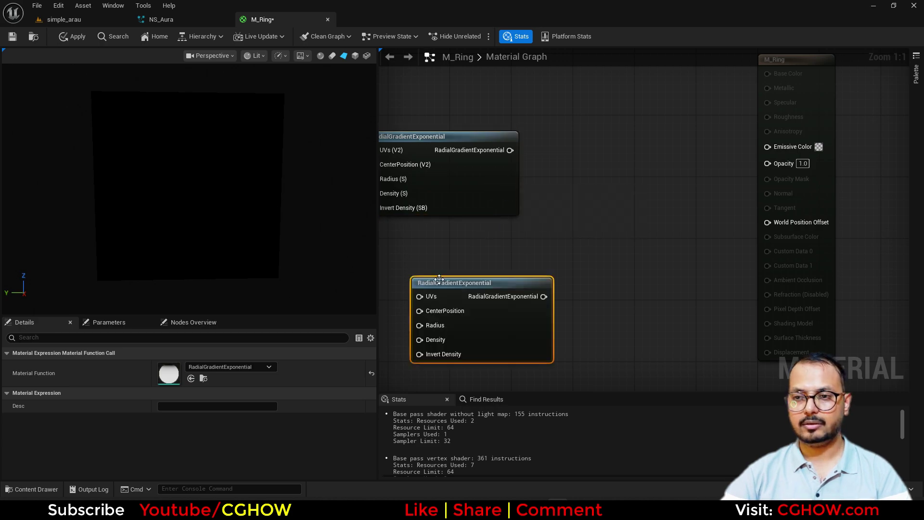
pyautogui.moveTo(517, 315); pyautogui.dragTo(550, 283)
pyautogui.click(544, 270)
pyautogui.press('o')
pyautogui.click(544, 264)
# Preview the upper radial gradient and the inverted lower gradient on the plane.
pyautogui.click(504, 140)
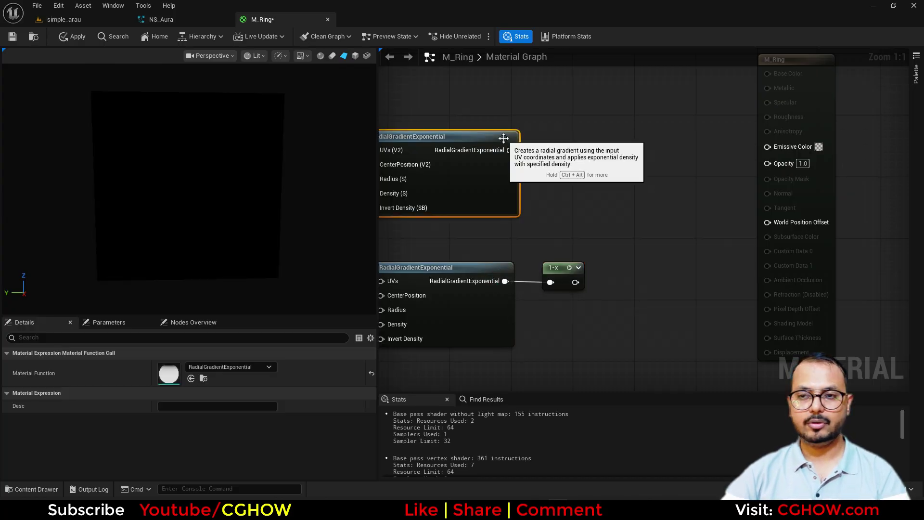
pyautogui.press('space')
pyautogui.click(561, 274)
pyautogui.press('space')
pyautogui.moveTo(569, 185); pyautogui.dragTo(623, 197, button='right')
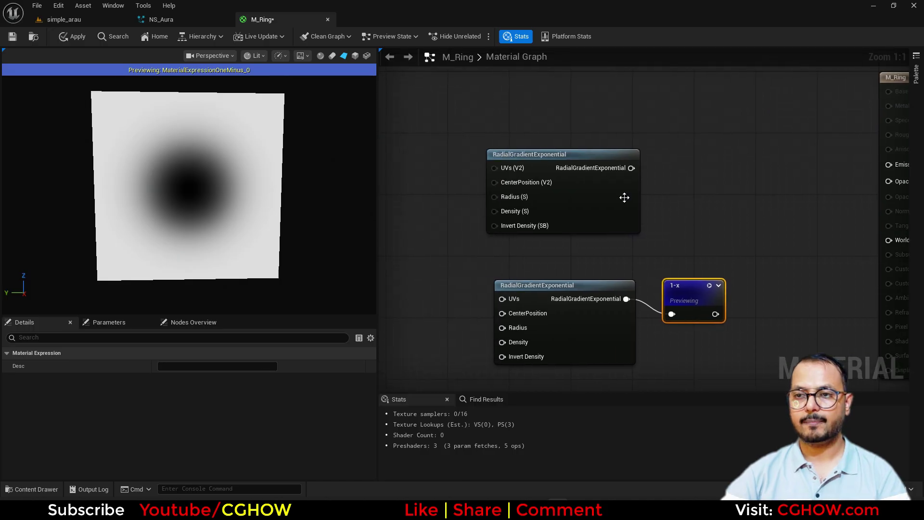
pyautogui.click(599, 188)
# Connect a constant of 50 to the upper radial gradient's Density and preview that gradient.
pyautogui.click(436, 214)
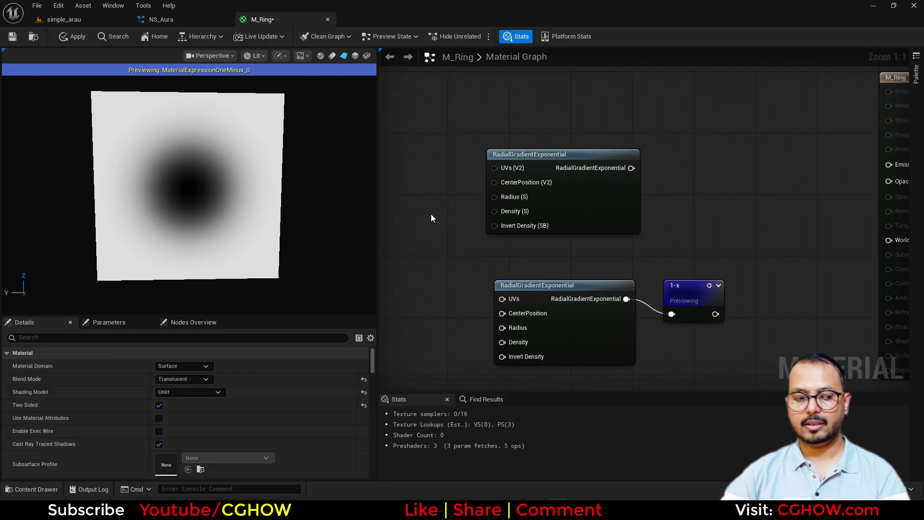
pyautogui.press('1')
pyautogui.click(412, 201)
pyautogui.moveTo(464, 219); pyautogui.dragTo(494, 211)
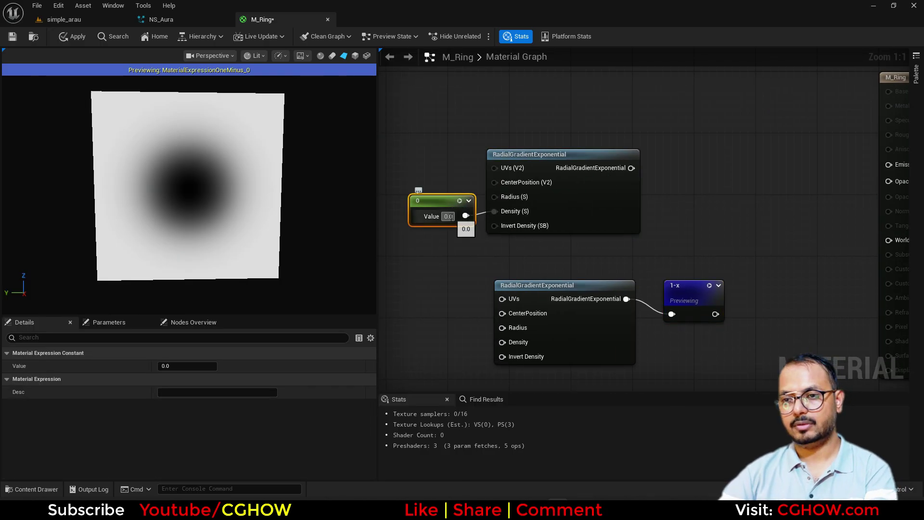
pyautogui.click(594, 185)
pyautogui.press('space')
pyautogui.click(449, 217)
pyautogui.write('50')
pyautogui.press('Return')
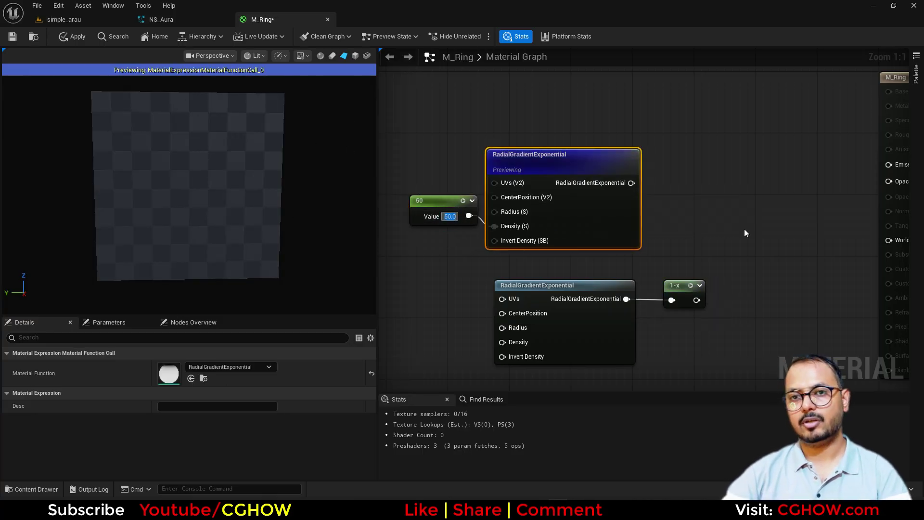
# Multiply the upper radial gradient by the One Minus output and preview the combined mask.
pyautogui.moveTo(744, 233); pyautogui.dragTo(606, 246, button='right')
pyautogui.click(602, 242)
pyautogui.press('m')
pyautogui.click(611, 217)
pyautogui.moveTo(595, 316); pyautogui.dragTo(619, 252)
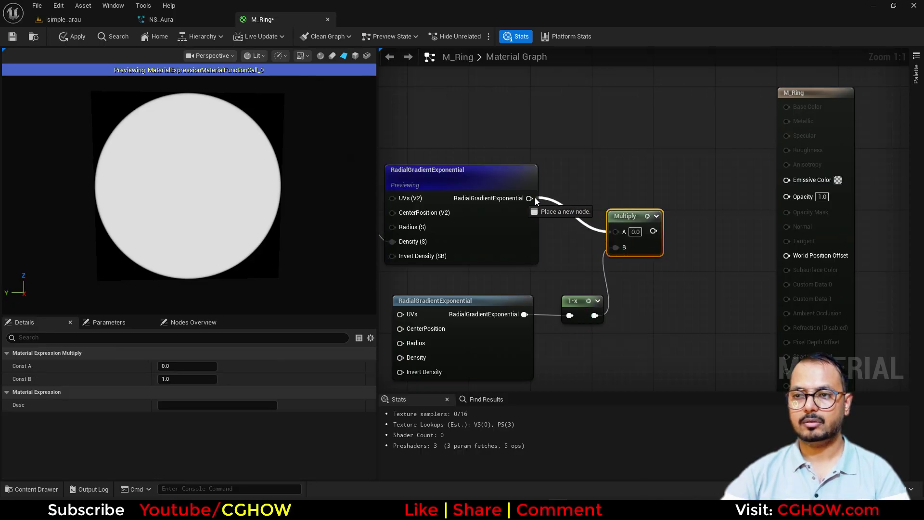
pyautogui.moveTo(530, 198); pyautogui.dragTo(617, 230)
pyautogui.click(646, 216)
pyautogui.moveTo(549, 260); pyautogui.dragTo(641, 240, button='right')
pyautogui.moveTo(789, 214); pyautogui.dragTo(602, 215, button='right')
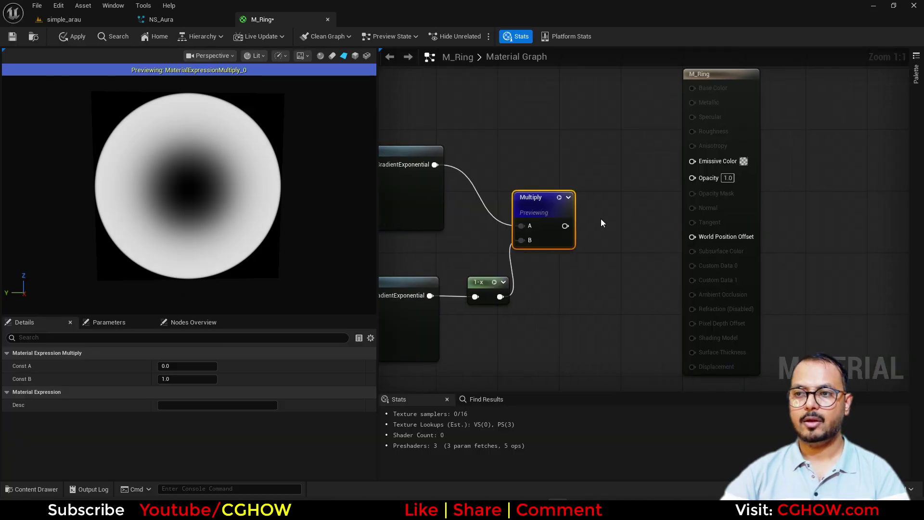
# Feed the Multiply result into a Power node with an exponent of 5 and preview it.
pyautogui.press('e')
pyautogui.click(597, 204)
pyautogui.moveTo(566, 226); pyautogui.dragTo(612, 222)
pyautogui.click(625, 235)
pyautogui.write('5')
pyautogui.click(636, 205)
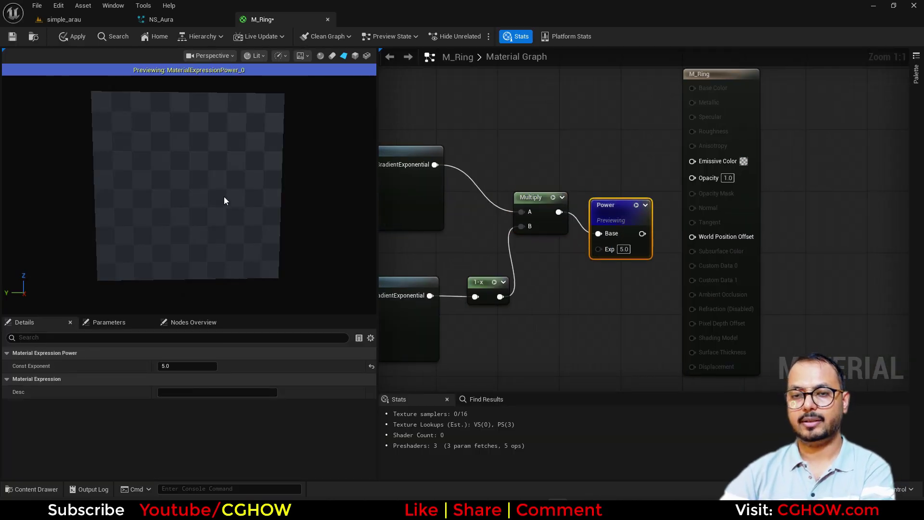
pyautogui.moveTo(606, 253); pyautogui.dragTo(714, 251, button='right')
# Connect a constant of 0.6 to the lower radial gradient's Radius.
pyautogui.moveTo(442, 328); pyautogui.dragTo(524, 326, button='right')
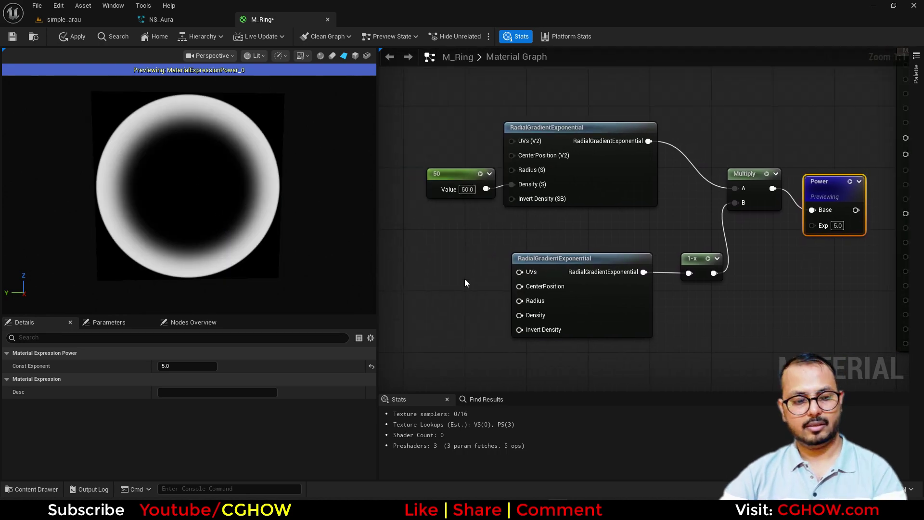
pyautogui.click(423, 297)
pyautogui.moveTo(475, 312); pyautogui.dragTo(519, 300)
pyautogui.write('0.6')
pyautogui.press('Return')
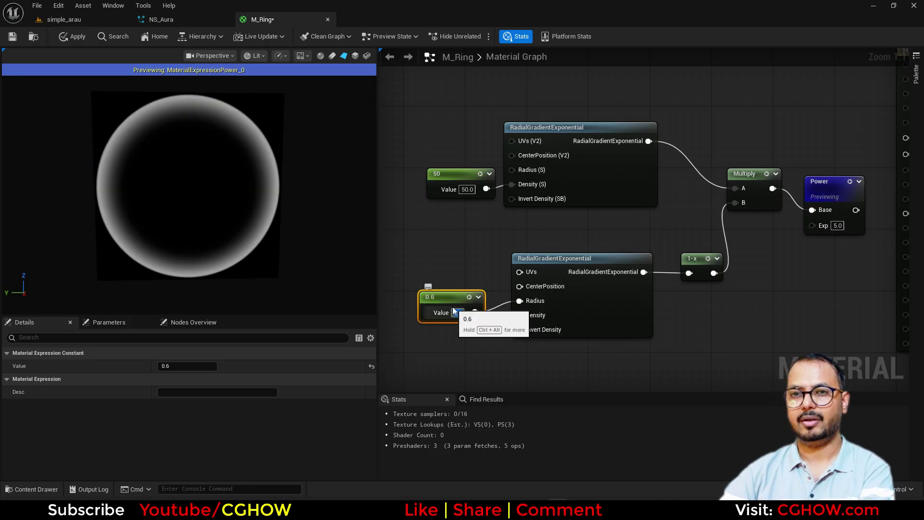
pyautogui.moveTo(801, 294); pyautogui.dragTo(764, 307, button='right')
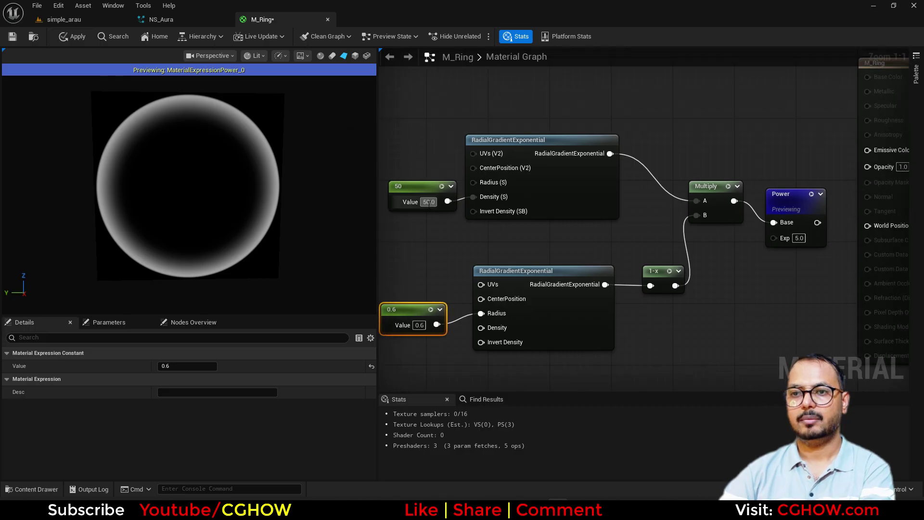
# Move the material output node farther away and add a Particle Color node with its RGB connected to Emissive Color.
pyautogui.moveTo(558, 254); pyautogui.dragTo(385, 257, button='right')
pyautogui.moveTo(650, 178); pyautogui.dragTo(554, 183, button='right')
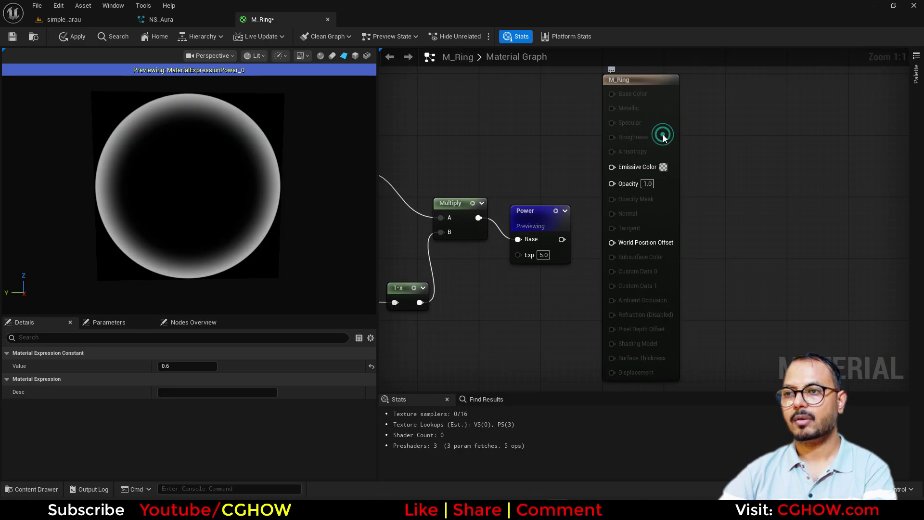
pyautogui.moveTo(670, 138); pyautogui.dragTo(816, 123)
pyautogui.rightClick(538, 106)
pyautogui.write('par')
pyautogui.press('Return')
pyautogui.moveTo(594, 132); pyautogui.dragTo(759, 151)
# Multiply the Particle Color alpha by the Power output and connect the product to the material's Opacity.
pyautogui.click(648, 221)
pyautogui.moveTo(562, 239); pyautogui.dragTo(649, 247)
pyautogui.moveTo(594, 190); pyautogui.dragTo(761, 165)
# Drive the Power exponent with a Dynamic Parameter whose first parameter is named thickness, and save the material.
pyautogui.moveTo(511, 298); pyautogui.dragTo(539, 231, button='right')
pyautogui.rightClick(539, 231)
pyautogui.write('dy')
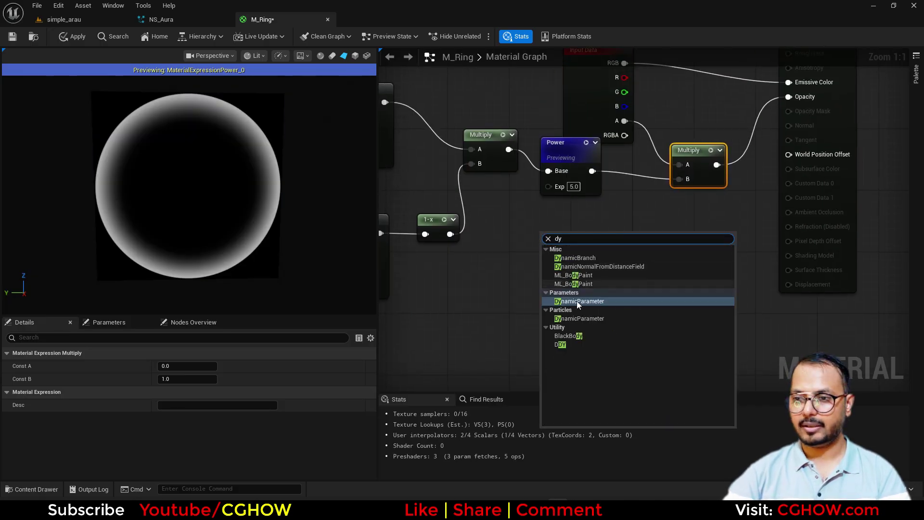
pyautogui.click(576, 301)
pyautogui.moveTo(632, 253); pyautogui.dragTo(560, 183)
pyautogui.click(190, 379)
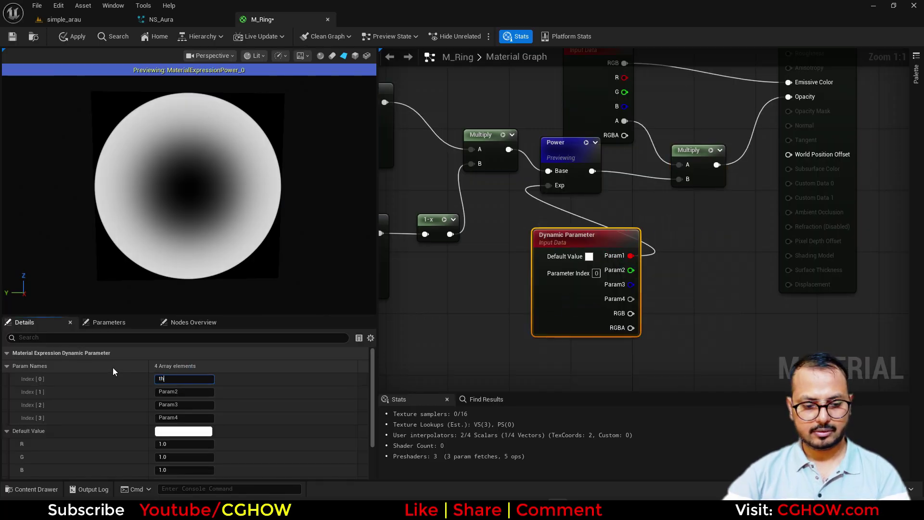
pyautogui.write('thickne')
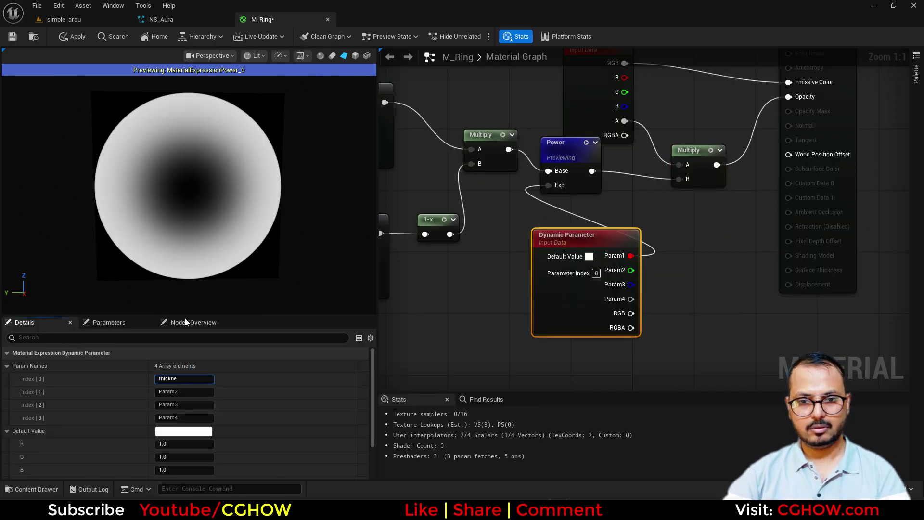
pyautogui.write('ss')
pyautogui.press('Return')
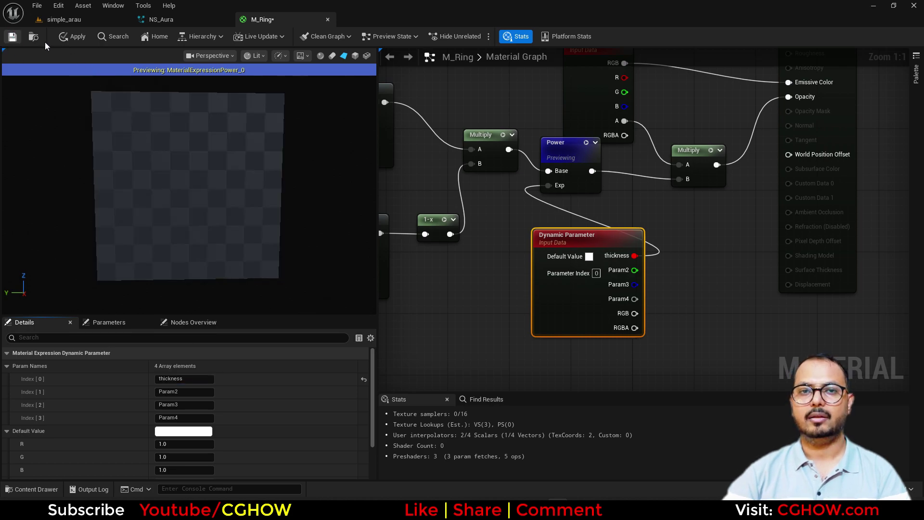
pyautogui.hotkey('ctrl', 's')
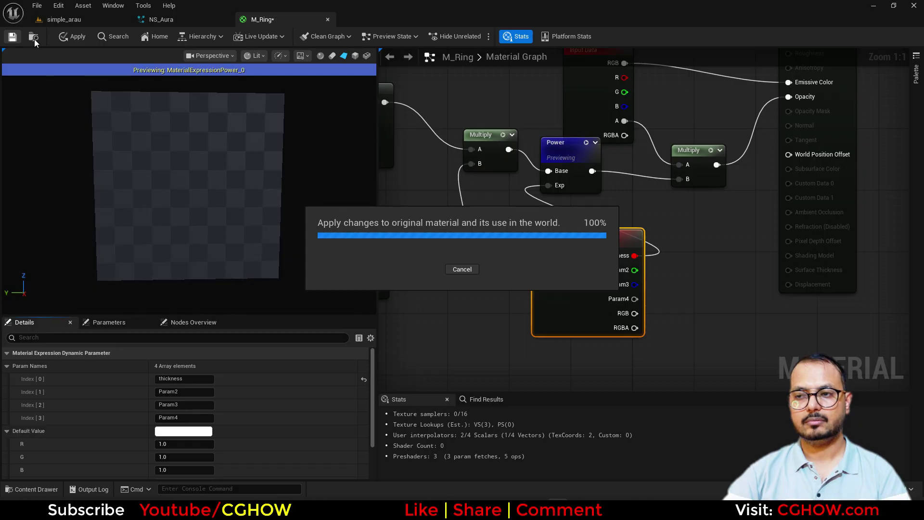
# Duplicate the core001 emitter in the NS_Aura system and rename the copy ring.
pyautogui.click(64, 20)
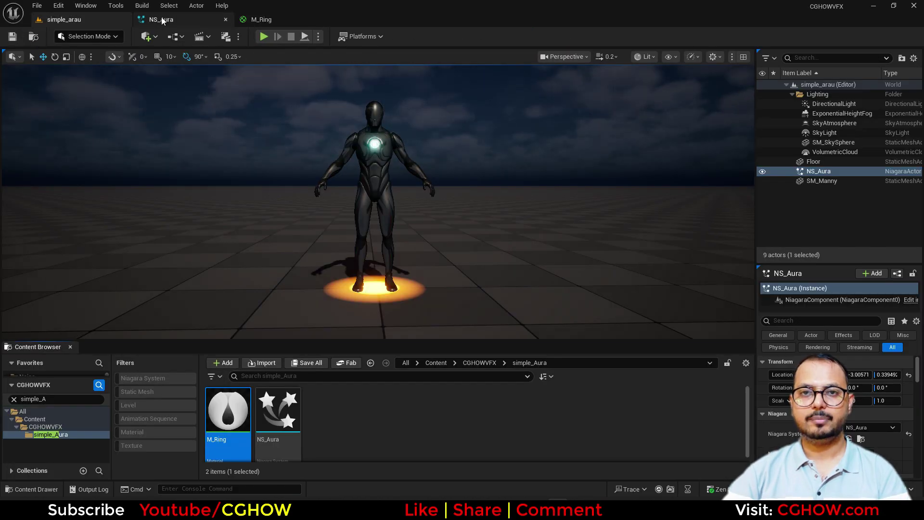
pyautogui.click(162, 20)
pyautogui.click(113, 128)
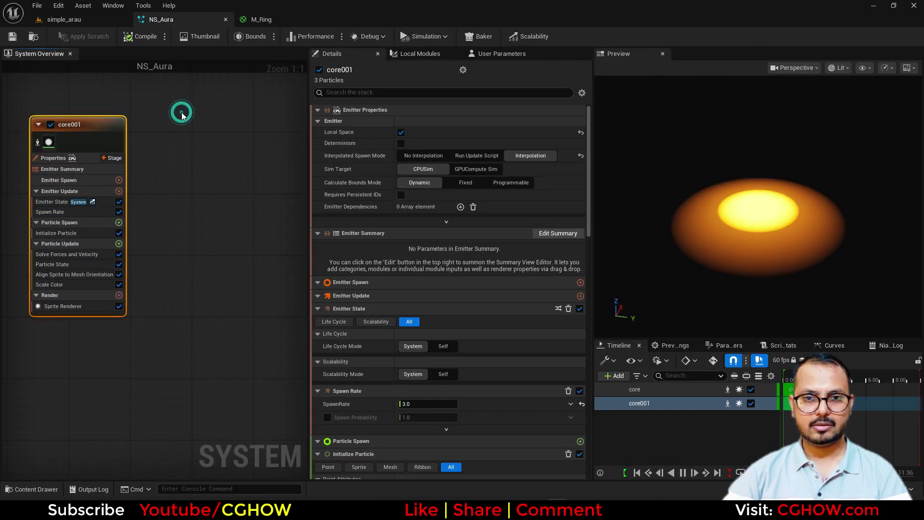
pyautogui.hotkey('ctrl', 'd')
pyautogui.doubleClick(213, 117)
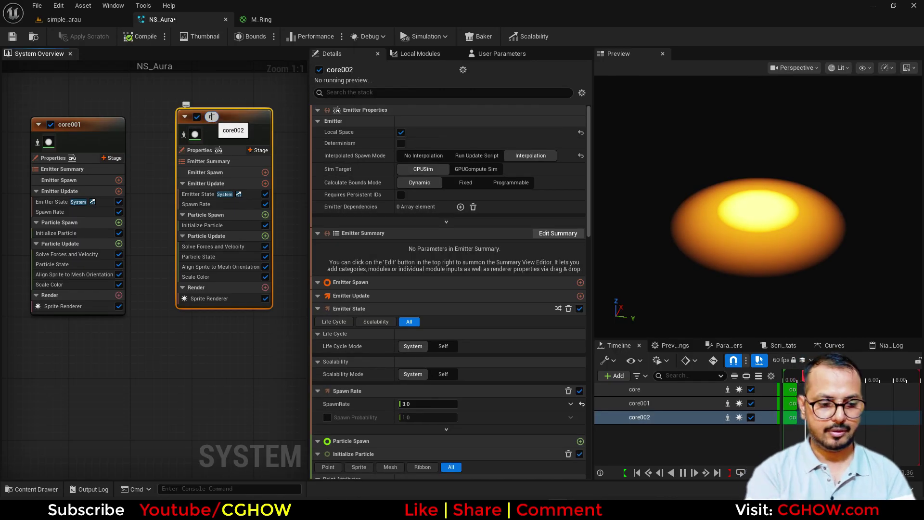
pyautogui.write('ring')
pyautogui.press('Return')
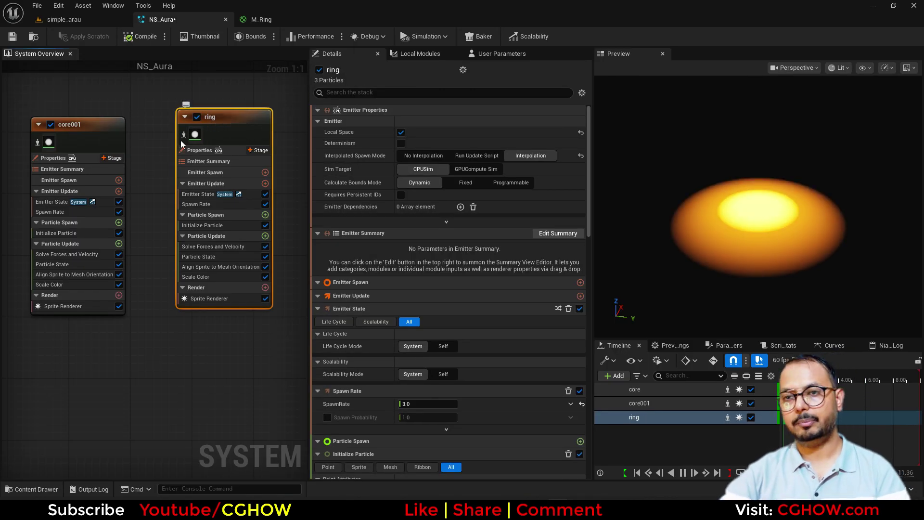
# Isolate the ring emitter and replace its Spawn Rate module with Spawn Burst Instantaneous.
pyautogui.click(183, 135)
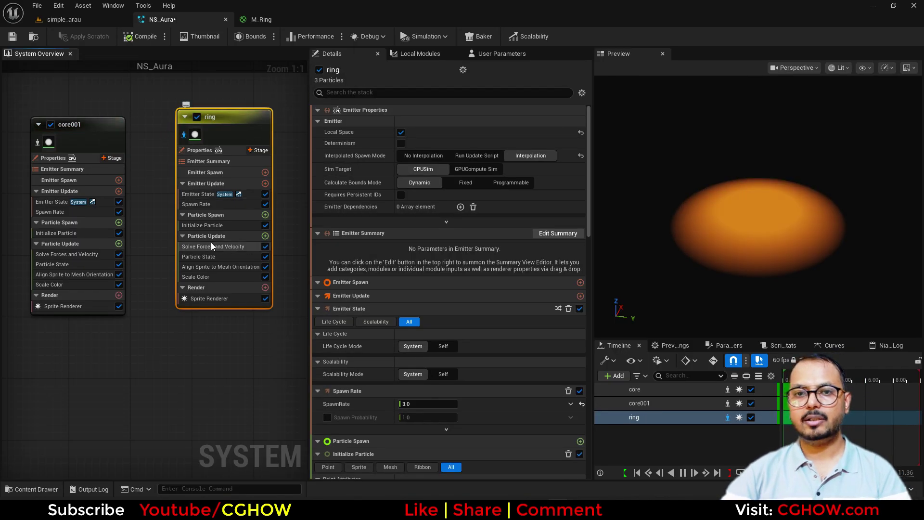
pyautogui.press('Delete')
pyautogui.click(265, 184)
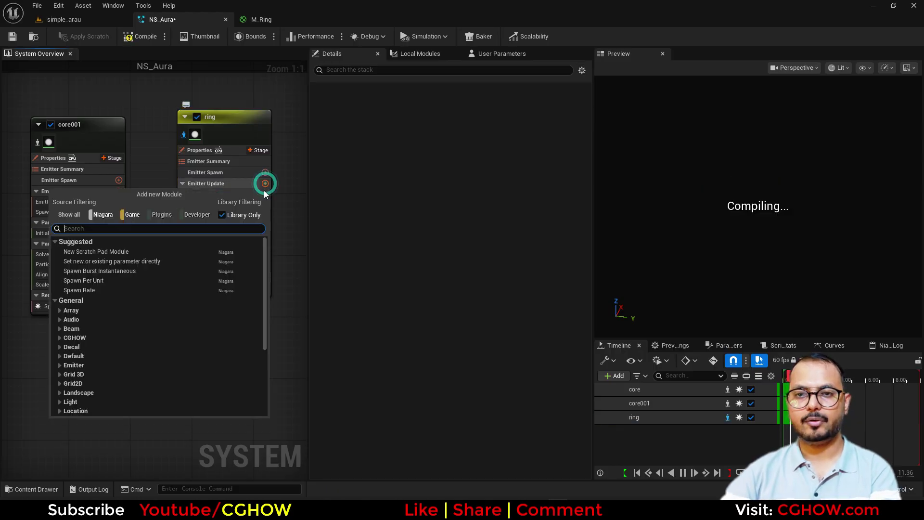
pyautogui.click(100, 271)
# Set the ring emitter's Life Cycle Mode to Self in its Emitter State.
pyautogui.click(195, 194)
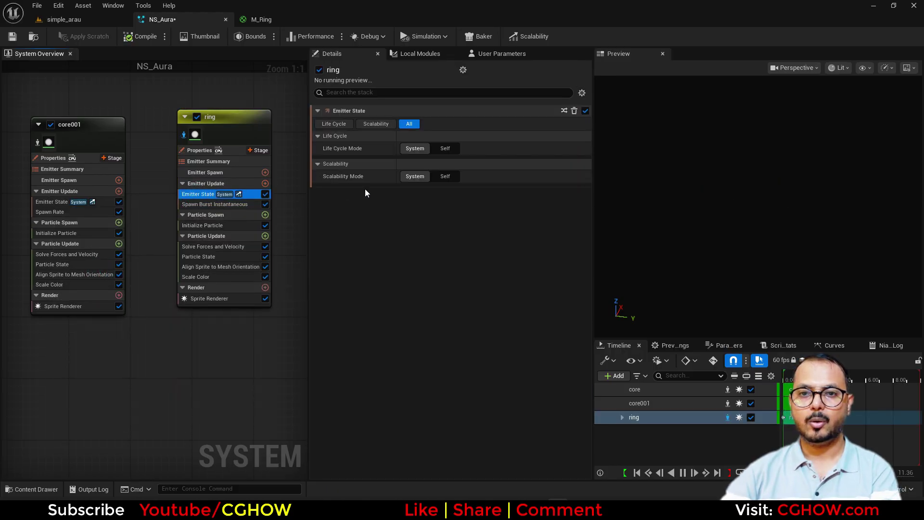
pyautogui.click(443, 149)
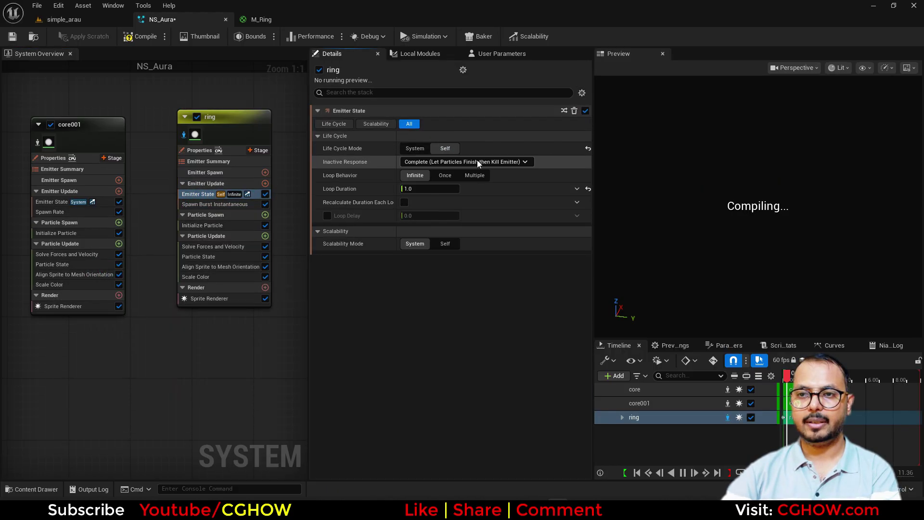
# Set the ring emitter's Loop Behavior to Once and turn off killing its particles when their lifetime has elapsed.
pyautogui.click(443, 176)
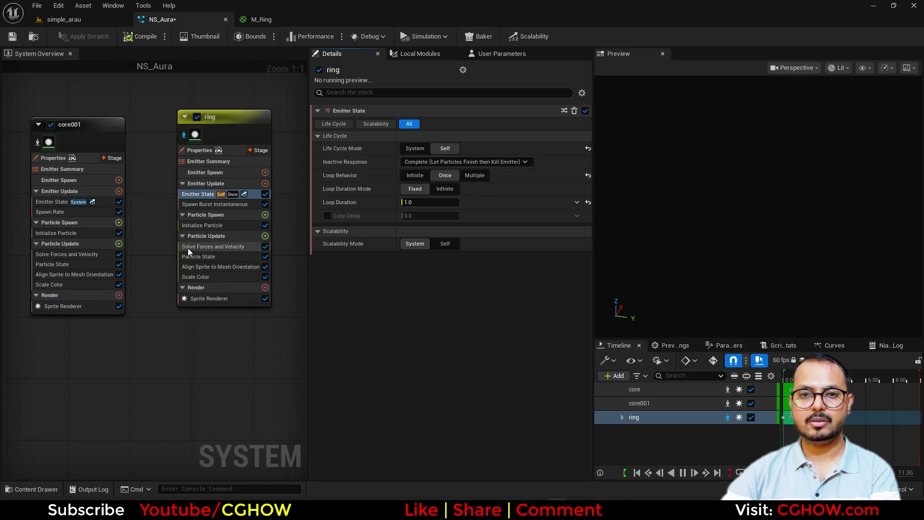
pyautogui.click(198, 257)
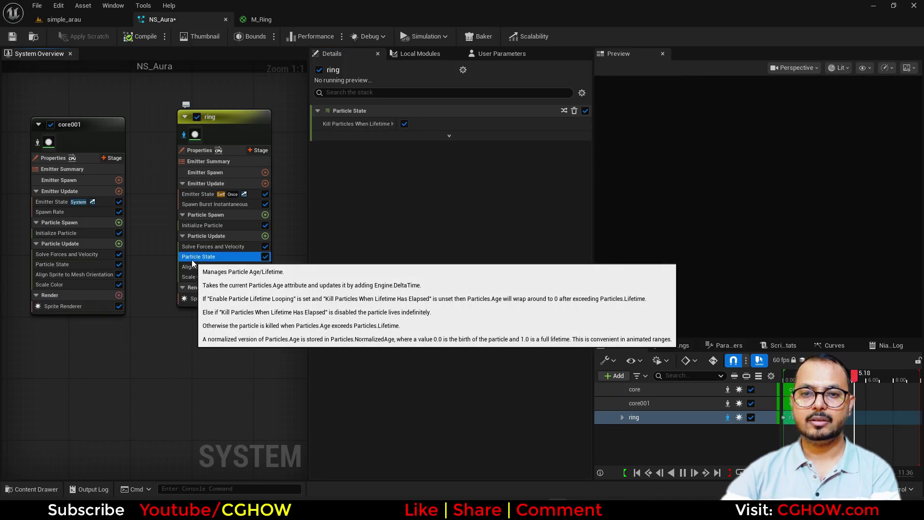
pyautogui.click(404, 124)
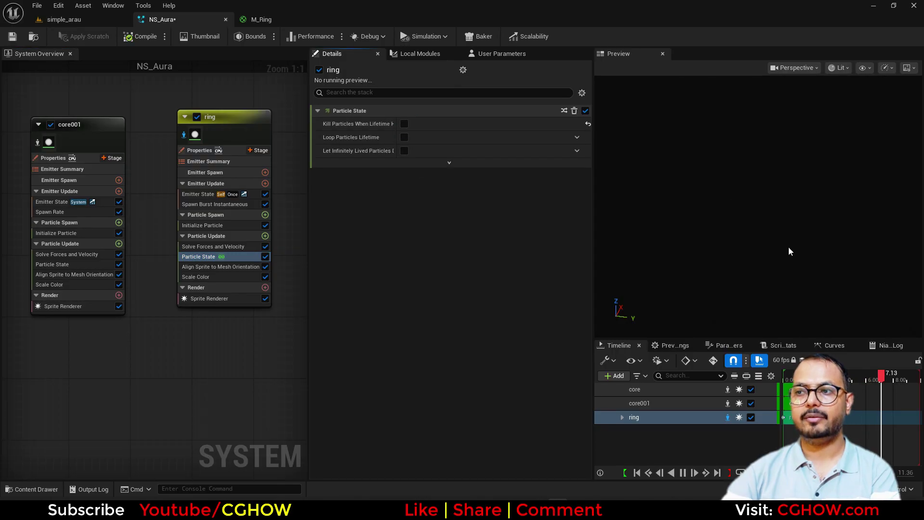
# Remove the ring emitter's Scale Color module and assign the M_Ring material to its Sprite Renderer.
pyautogui.click(215, 276)
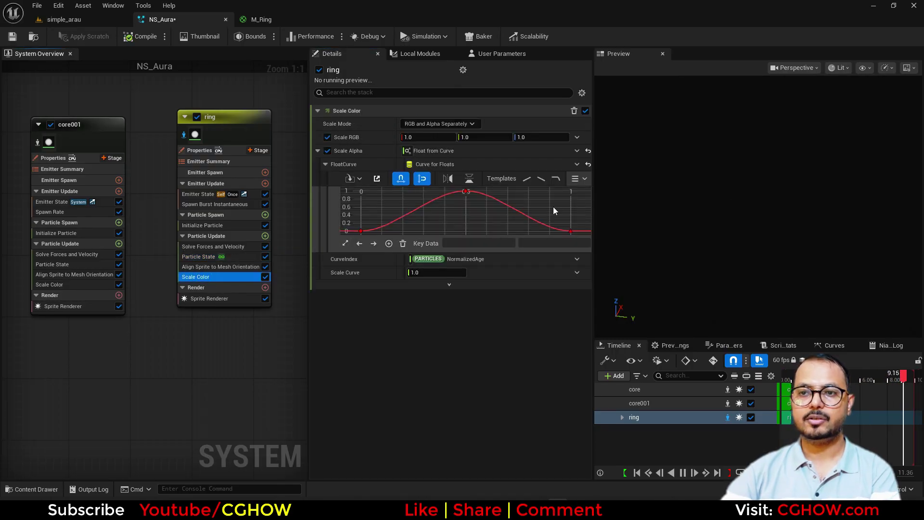
pyautogui.press('Delete')
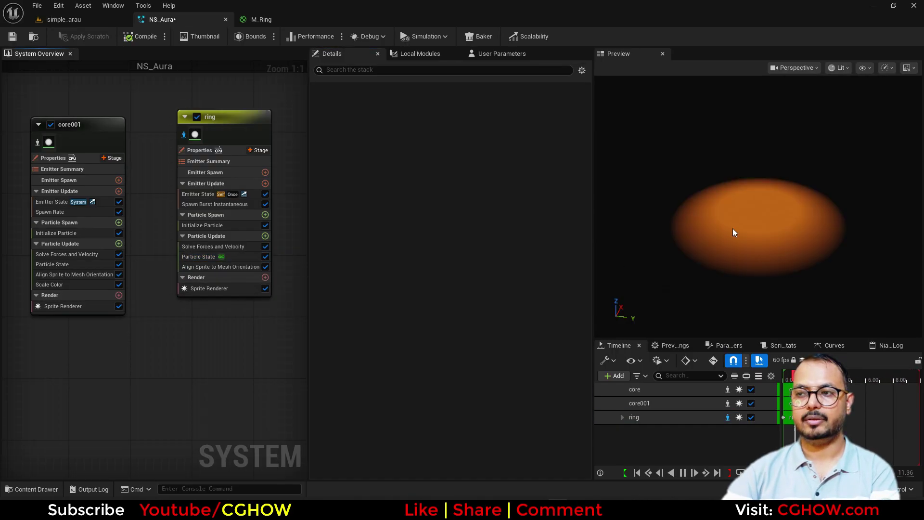
pyautogui.moveTo(732, 240)
pyautogui.mouseDown()
pyautogui.moveTo(733, 249)
pyautogui.moveTo(733, 240)
pyautogui.mouseUp()
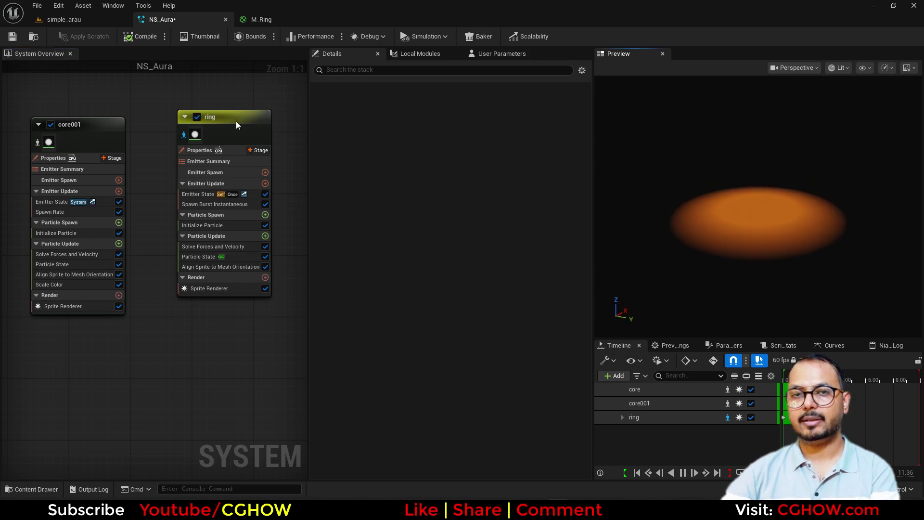
pyautogui.click(209, 288)
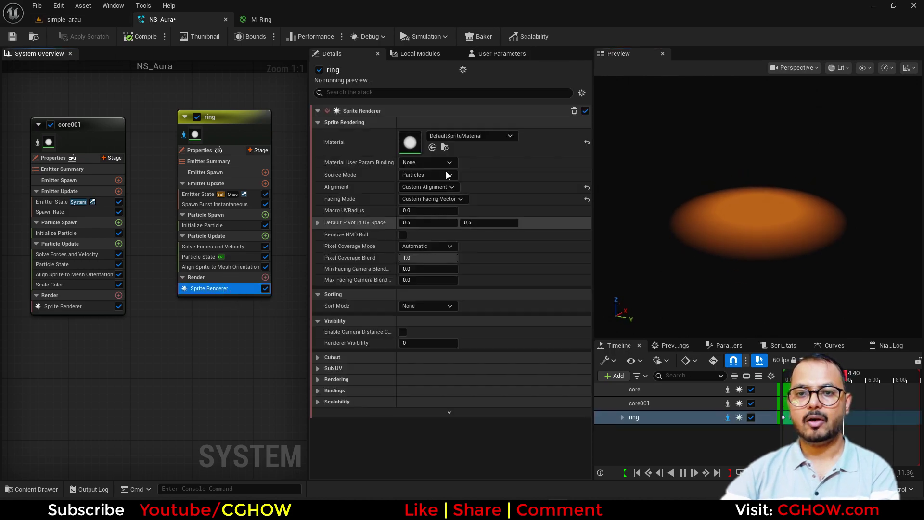
pyautogui.click(432, 148)
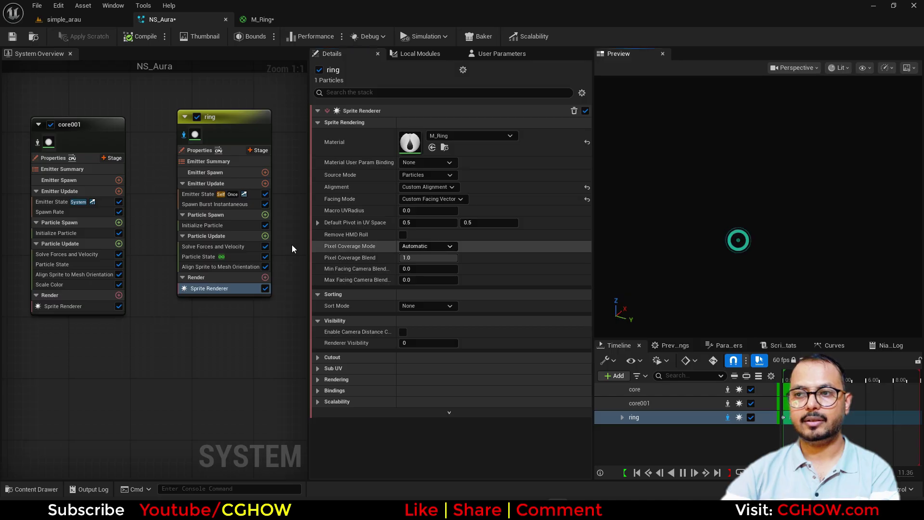
# Add a Dynamic Material Parameters module to the ring emitter's Particle Update and raise its thickness parameter.
pyautogui.click(265, 236)
pyautogui.write('dy')
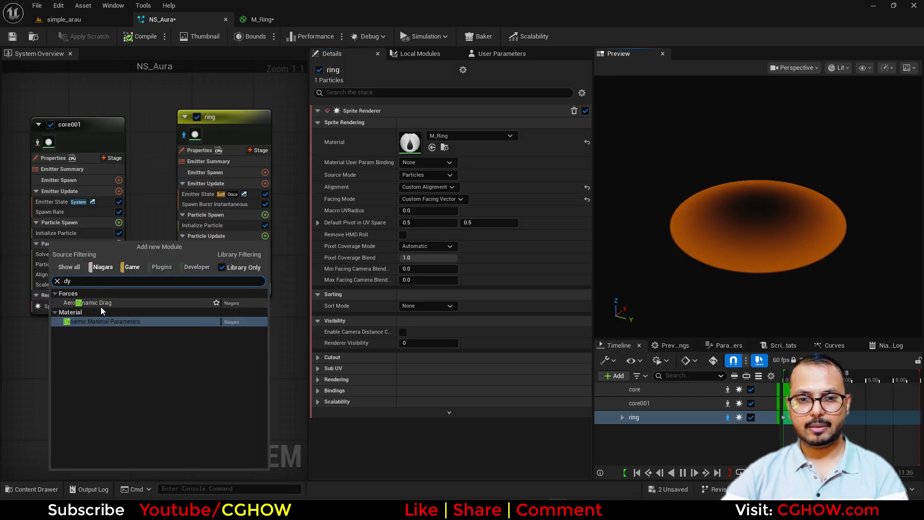
pyautogui.click(101, 321)
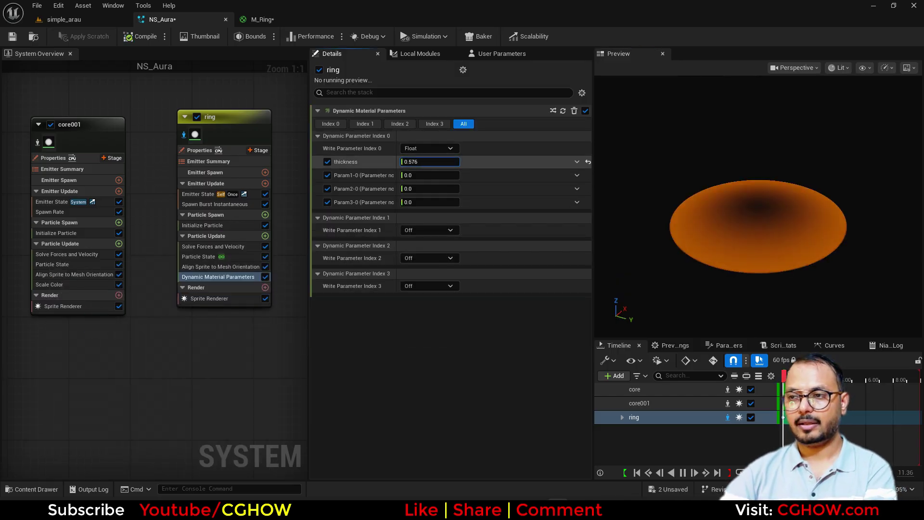
pyautogui.moveTo(427, 161); pyautogui.dragTo(450, 161)
# Brighten the ring's orange particle color in Initialize Particle by setting its Value (V) to 10.
pyautogui.click(197, 227)
pyautogui.click(446, 188)
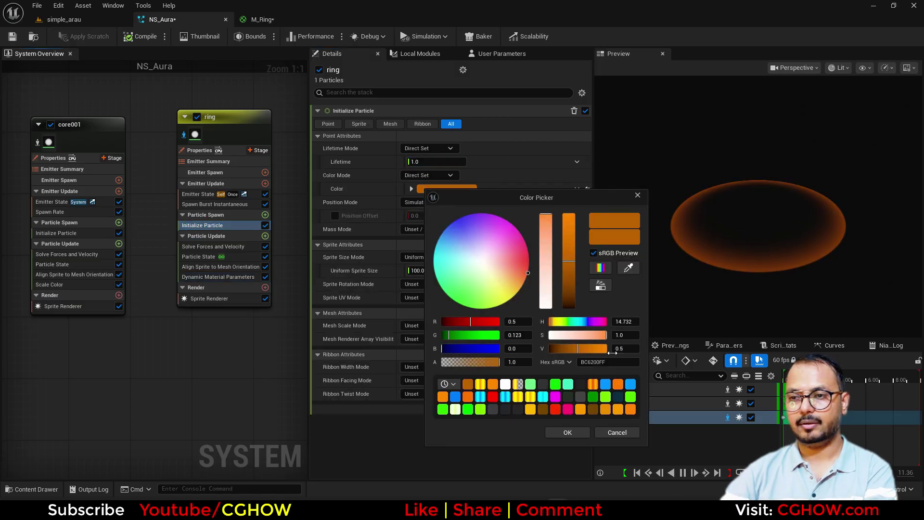
pyautogui.click(620, 349)
pyautogui.write('10')
pyautogui.press('Return')
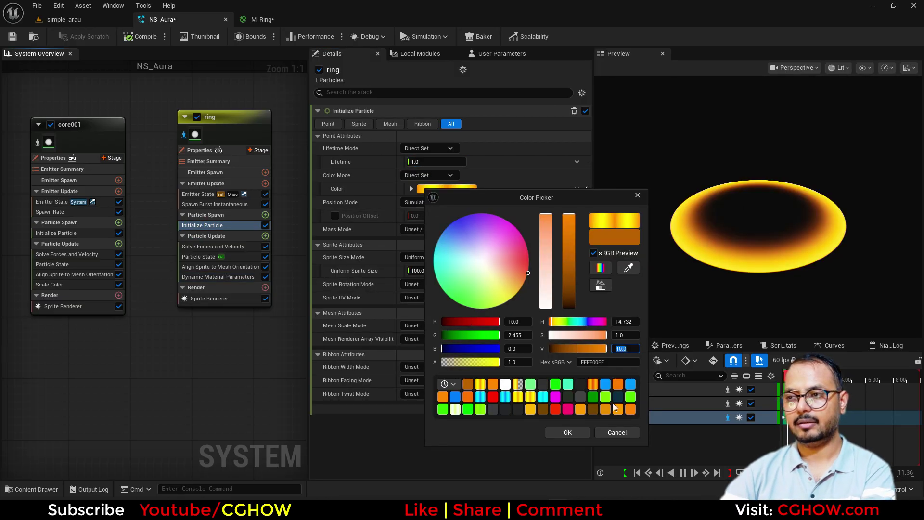
pyautogui.click(568, 432)
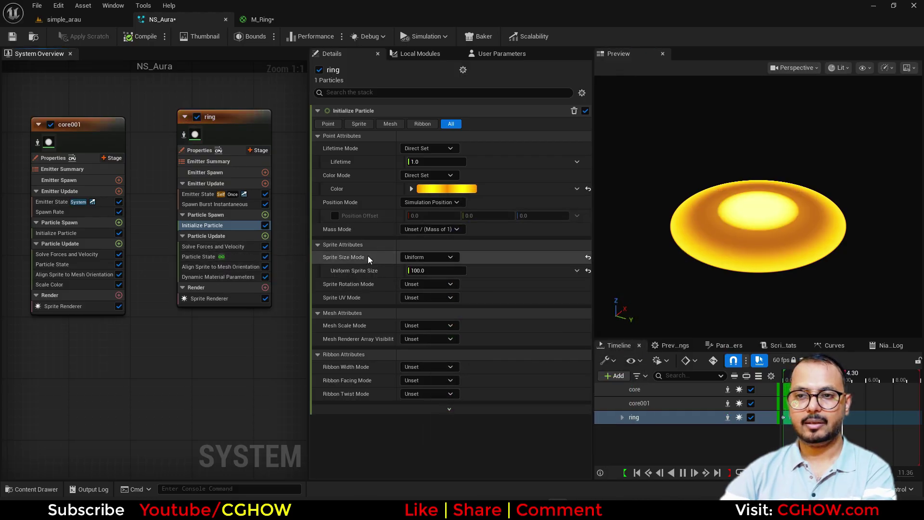
# Set the ring's Uniform Sprite Size to about 136 and its thickness to about 14, judging the look in the level.
pyautogui.moveTo(418, 271); pyautogui.dragTo(435, 270)
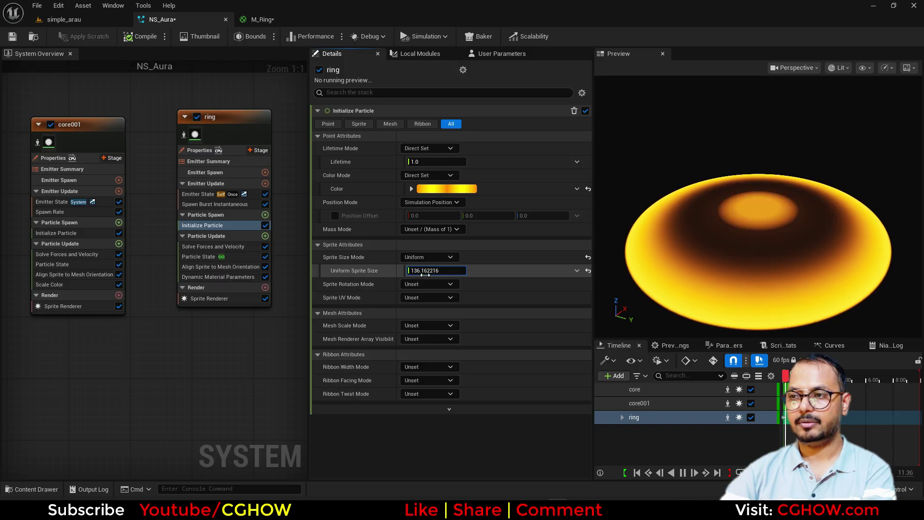
pyautogui.click(211, 277)
pyautogui.moveTo(444, 165); pyautogui.dragTo(471, 165)
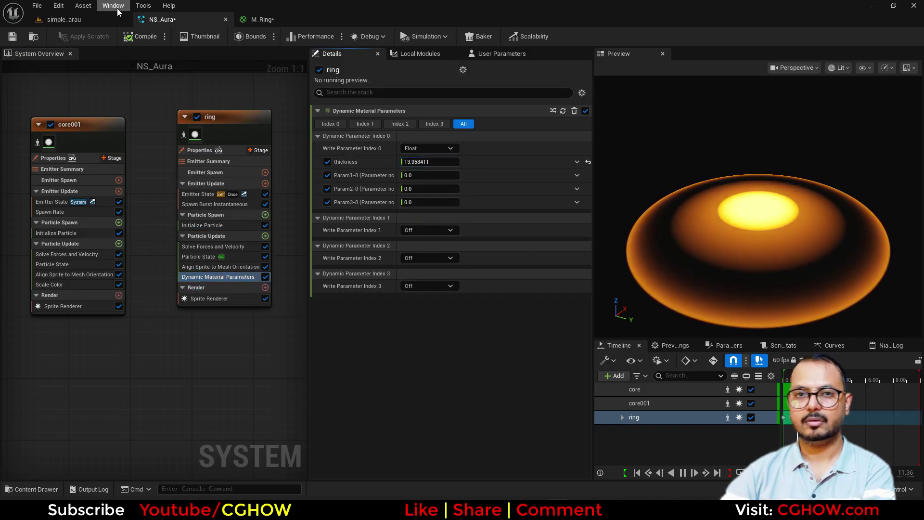
pyautogui.click(98, 22)
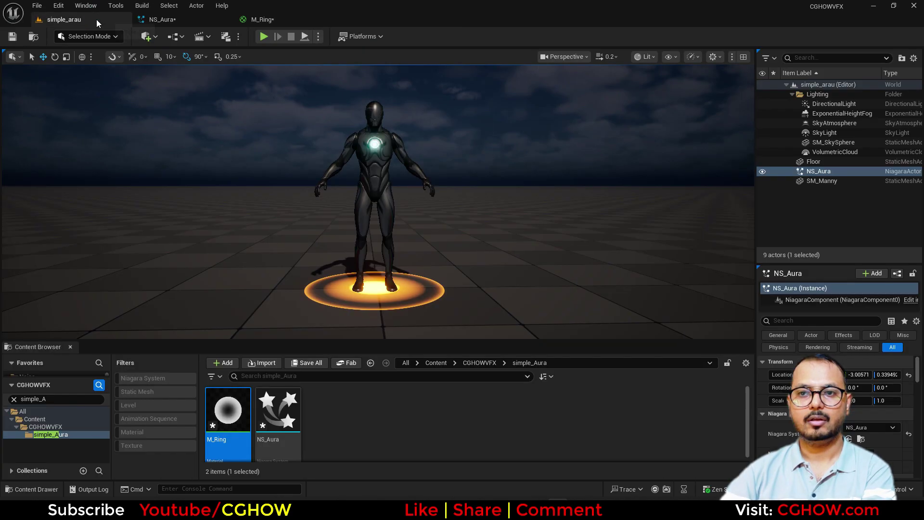
pyautogui.click(162, 21)
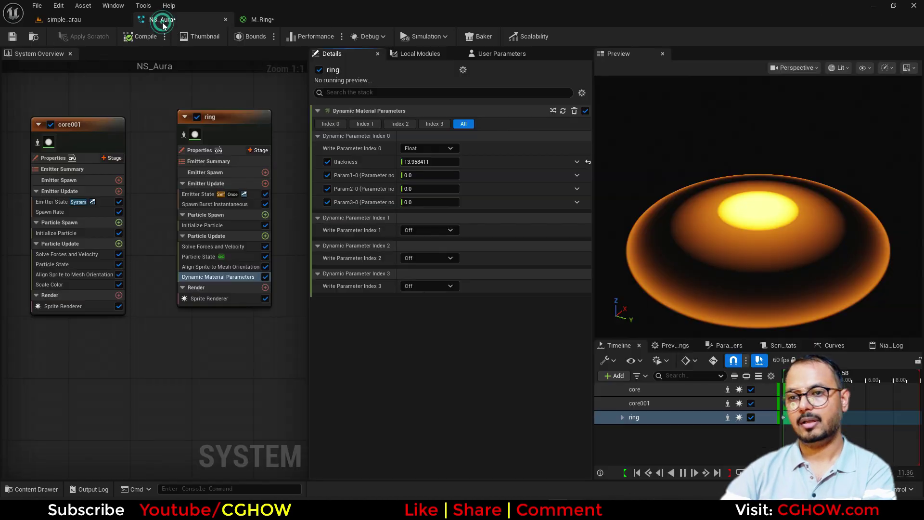
# Enlarge the ring's Uniform Sprite Size to about 184, comparing it with the character in the simple_arau level.
pyautogui.click(209, 226)
pyautogui.moveTo(428, 271); pyautogui.dragTo(462, 270)
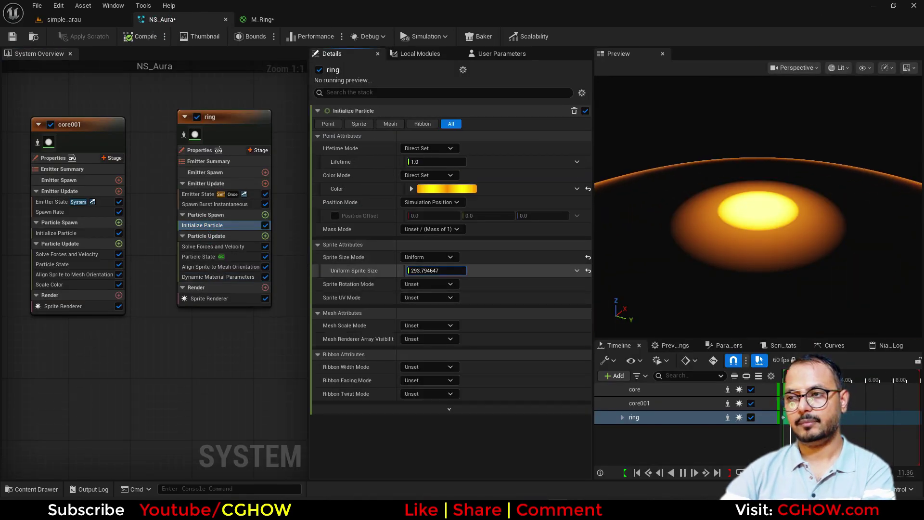
pyautogui.click(92, 20)
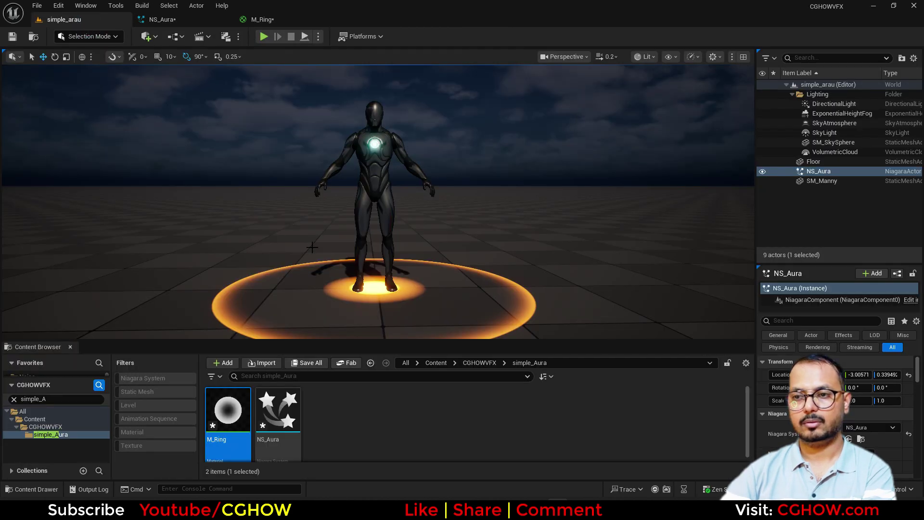
pyautogui.click(163, 20)
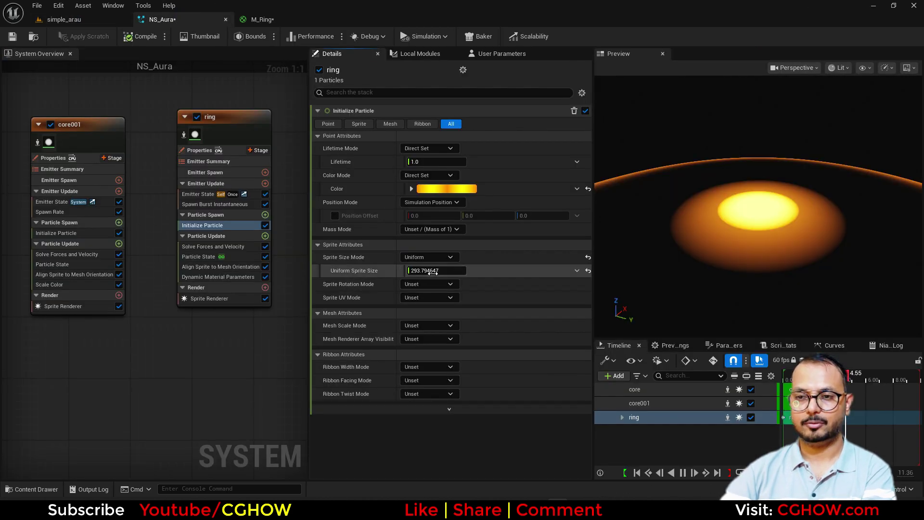
pyautogui.click(99, 20)
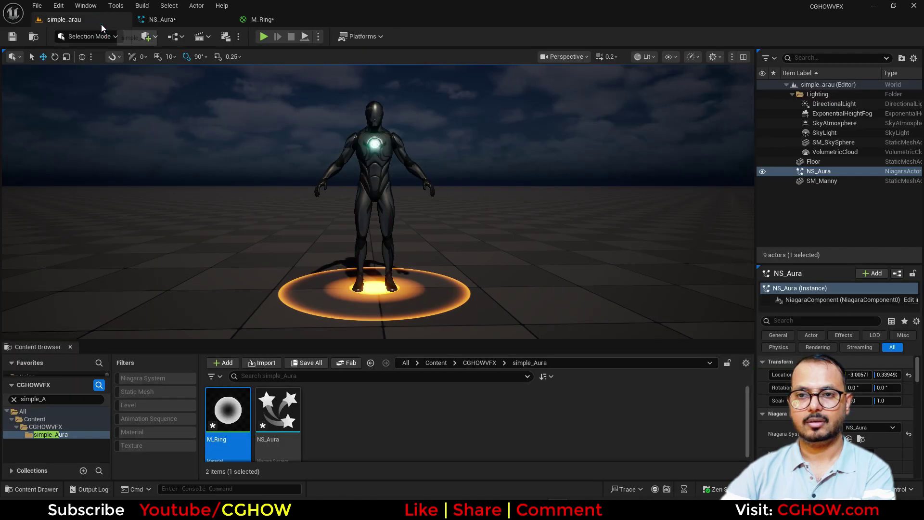
pyautogui.moveTo(536, 286); pyautogui.dragTo(533, 295, button='right')
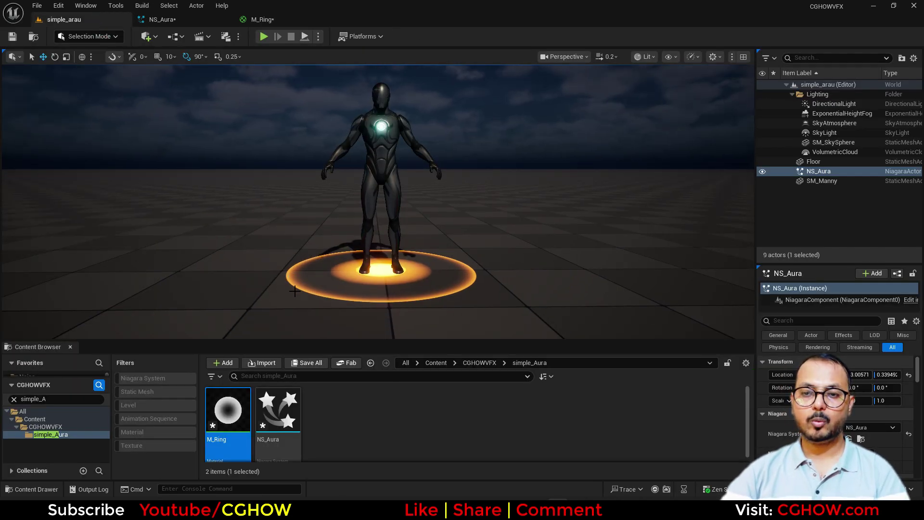
pyautogui.click(162, 19)
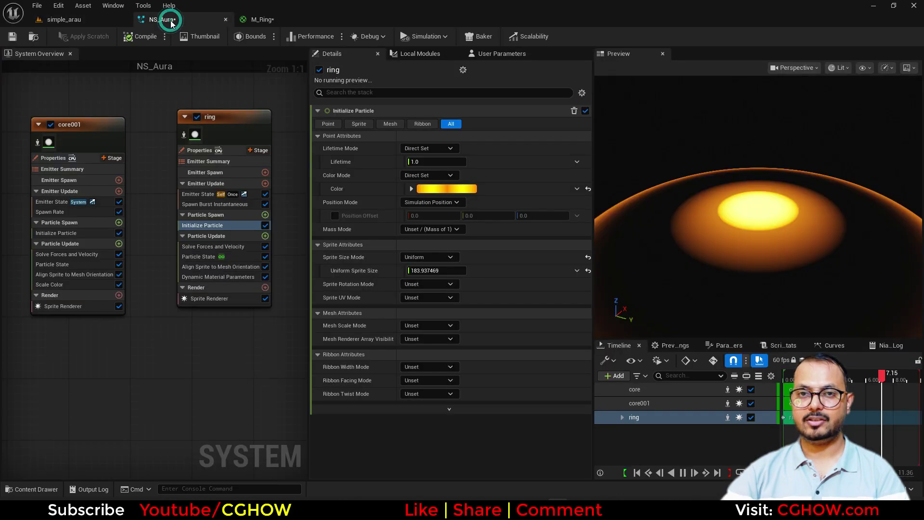
# Duplicate the ring emitter and give the isolated copy a paler orange particle color with a Value (V) of 100.
pyautogui.click(166, 108)
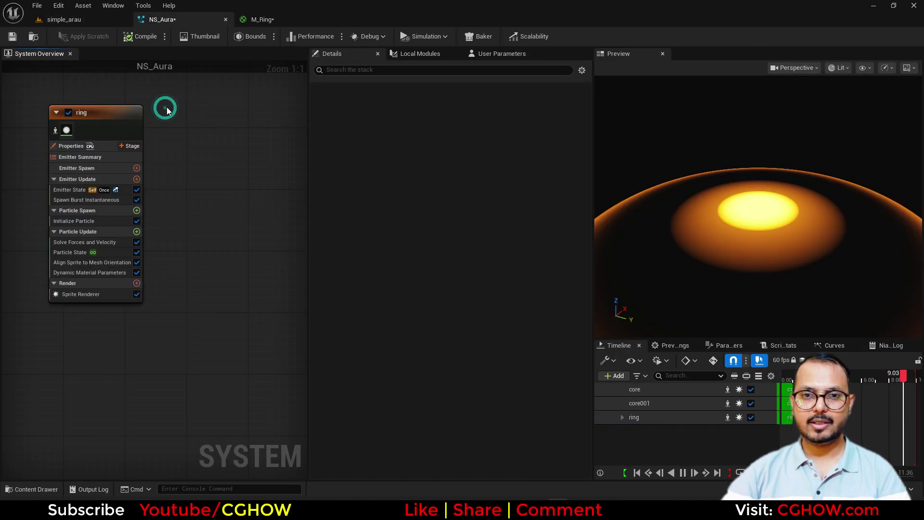
pyautogui.hotkey('ctrl', 'v')
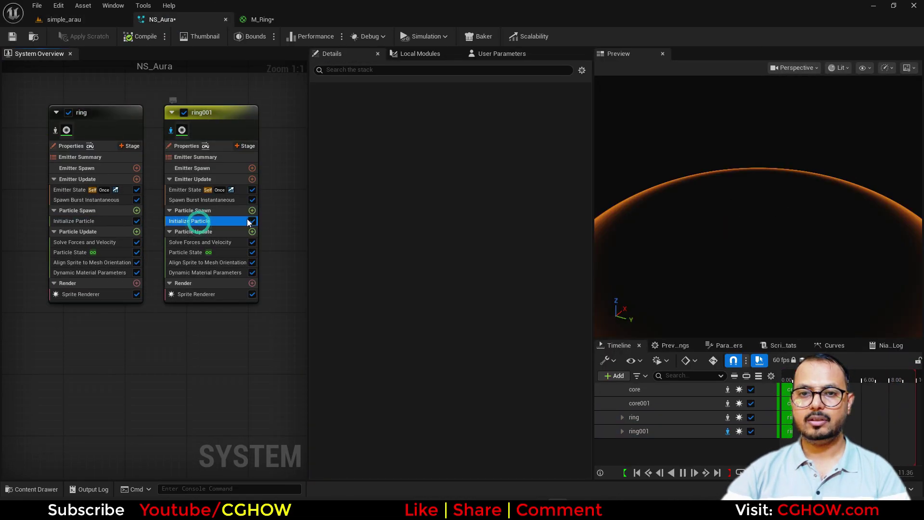
pyautogui.click(449, 189)
pyautogui.moveTo(545, 273); pyautogui.dragTo(549, 279)
pyautogui.click(650, 349)
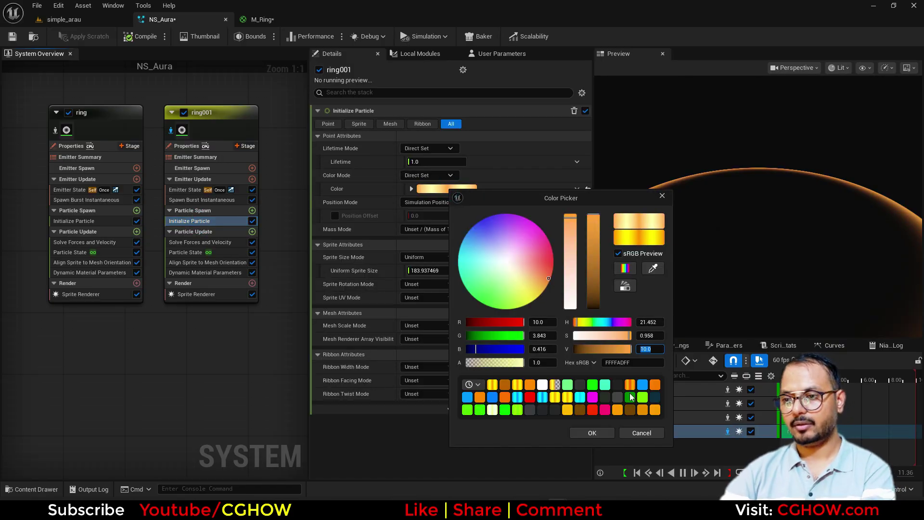
pyautogui.click(601, 433)
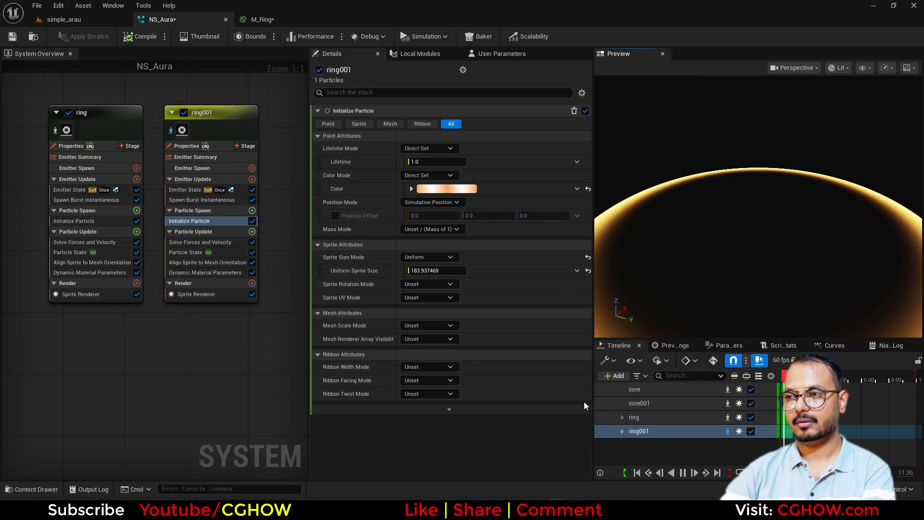
# Narrow the ring001 emitter's glow by raising its thickness parameter to about 41.
pyautogui.click(209, 273)
pyautogui.moveTo(428, 162)
pyautogui.mouseDown()
pyautogui.moveTo(438, 162)
pyautogui.moveTo(423, 161)
pyautogui.mouseUp()
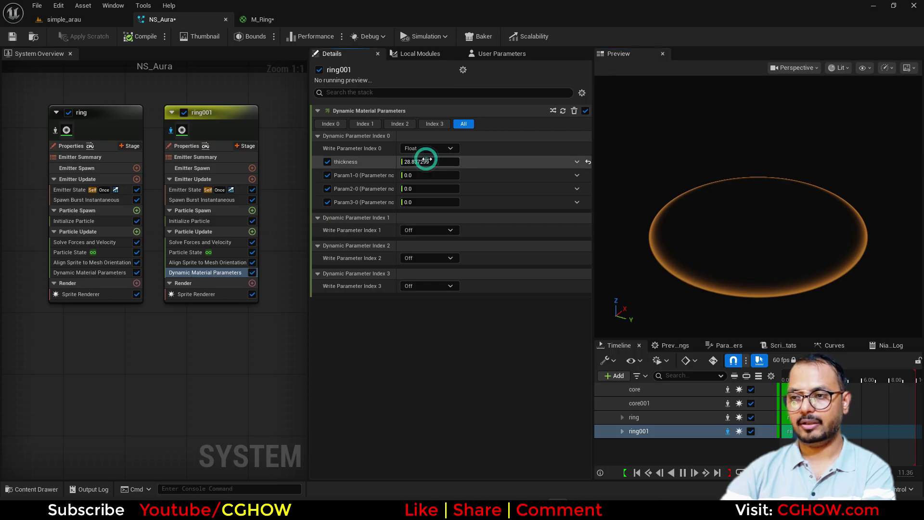
pyautogui.moveTo(430, 161)
pyautogui.mouseDown()
pyautogui.moveTo(448, 162)
pyautogui.moveTo(423, 162)
pyautogui.mouseUp()
# Brighten the ring001 emitter's particle color further by raising its Value (V) in Initialize Particle.
pyautogui.click(189, 221)
pyautogui.click(446, 189)
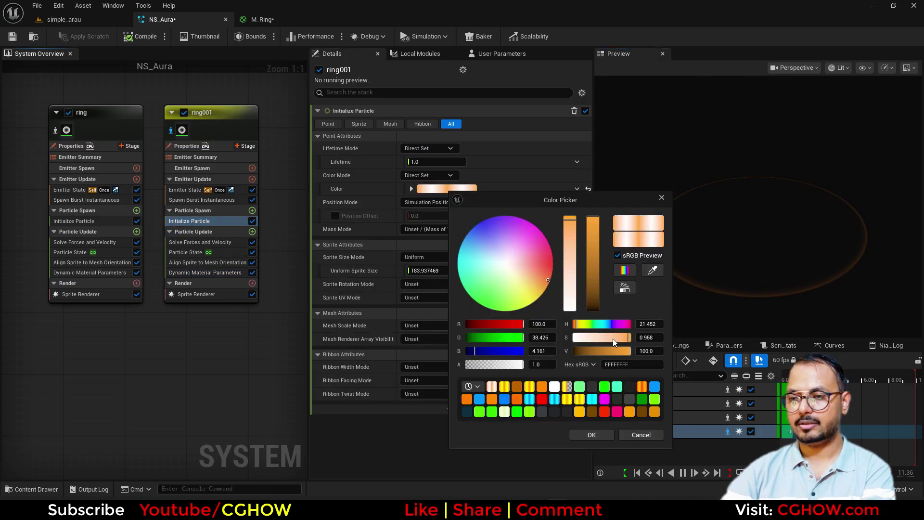
pyautogui.click(648, 354)
pyautogui.click(648, 354)
pyautogui.write('00')
pyautogui.click(593, 434)
# Stop isolating the ring001 emitter and check the complete aura in the simple_arau level.
pyautogui.click(218, 273)
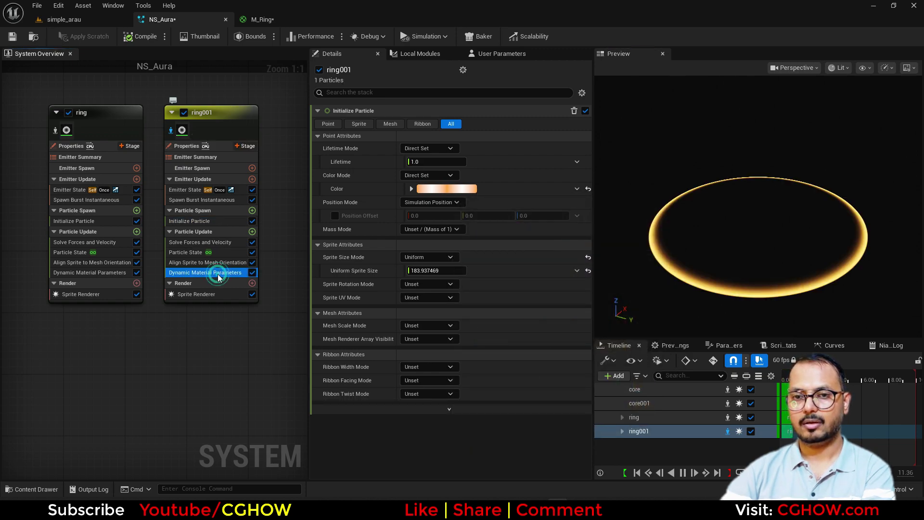
pyautogui.click(171, 130)
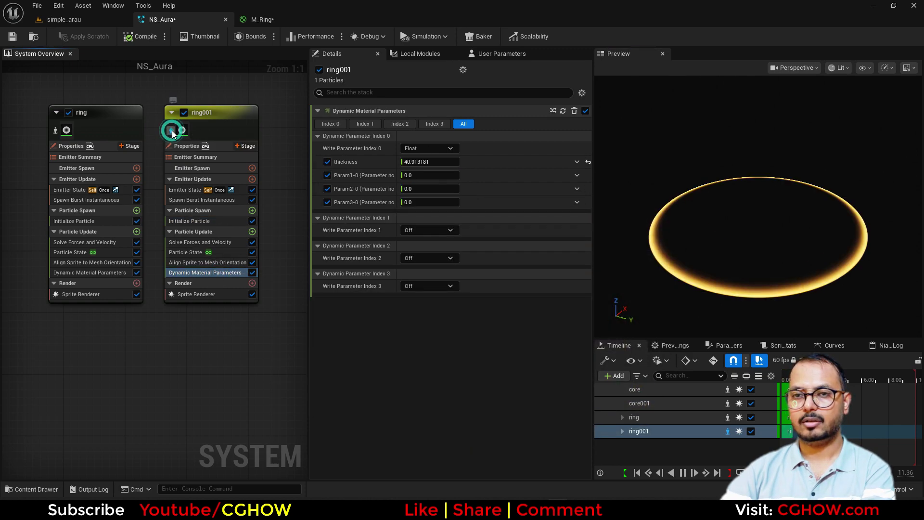
pyautogui.click(67, 19)
pyautogui.click(192, 20)
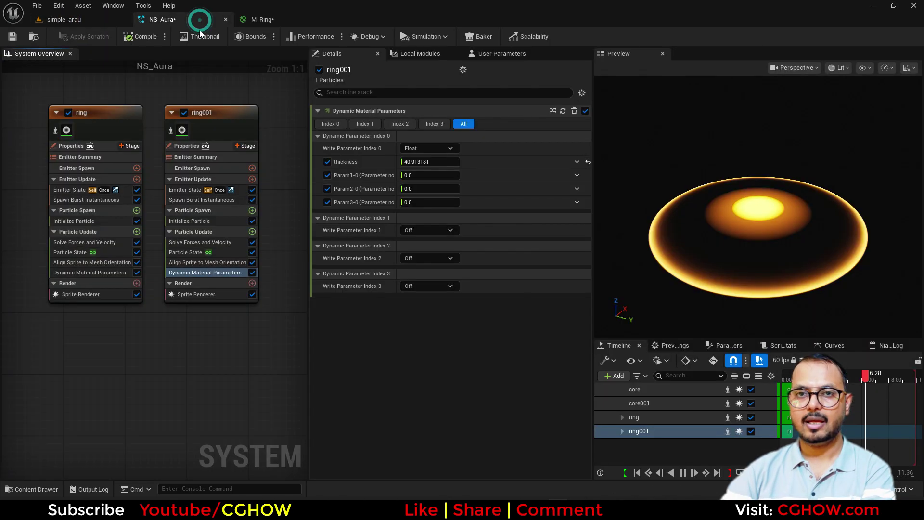
# Lower the original ring emitter's thickness to about 7.6 and save all modified assets from the level.
pyautogui.click(77, 273)
pyautogui.moveTo(415, 162); pyautogui.dragTo(378, 162)
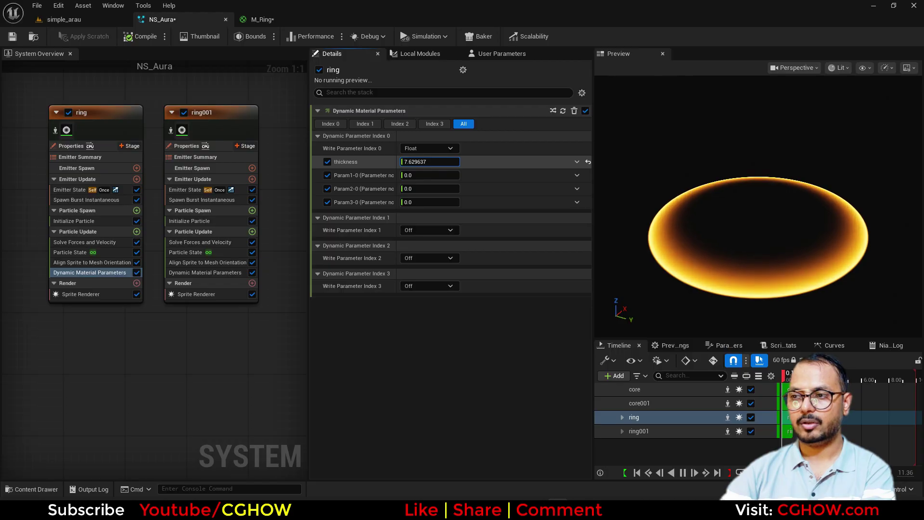
pyautogui.click(94, 19)
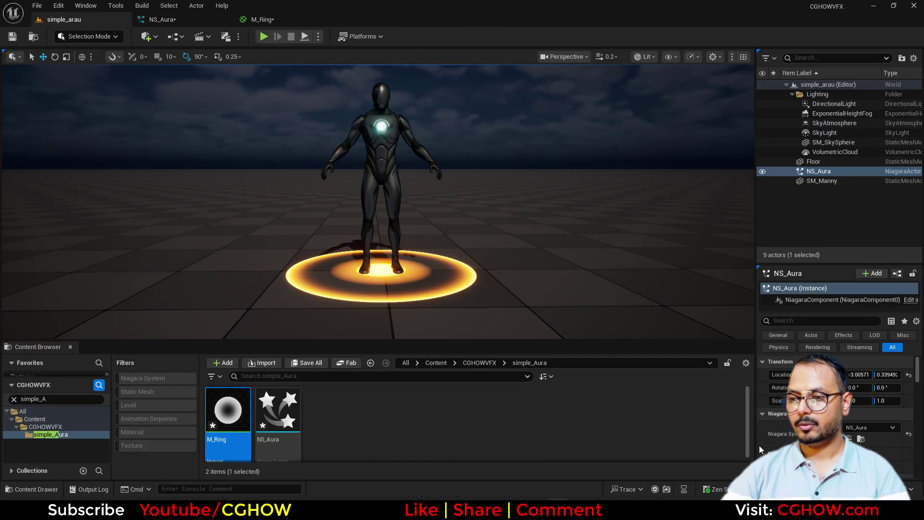
pyautogui.hotkey('ctrl', 'shift', 's')
pyautogui.click(539, 361)
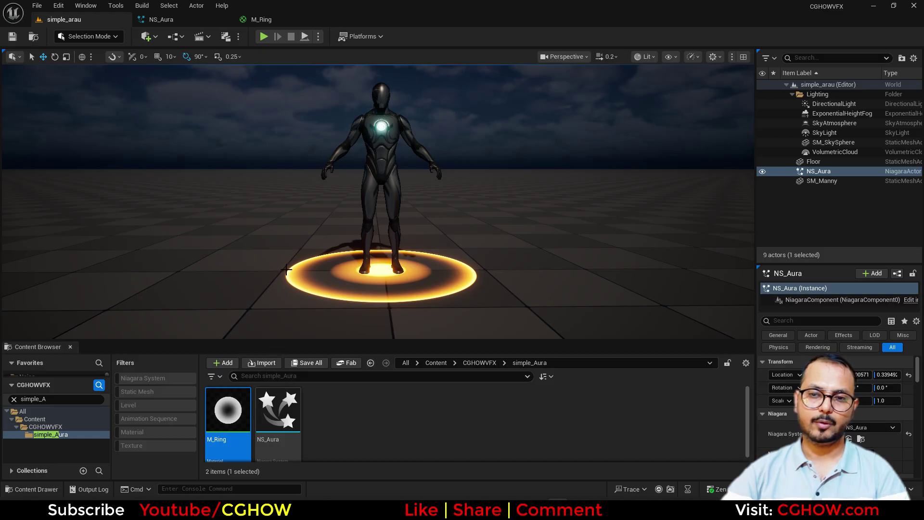
# Duplicate the ring001 emitter in NS_Aura and rename the copy ray.
pyautogui.click(364, 417)
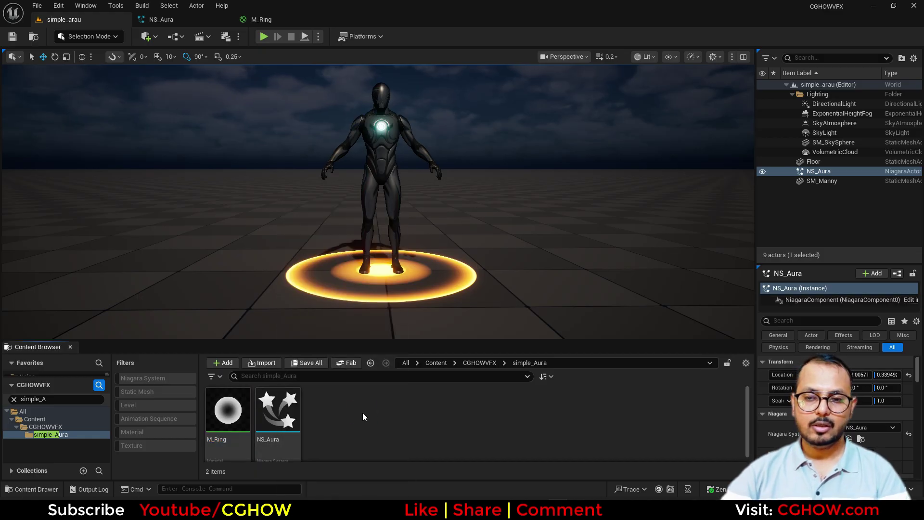
pyautogui.click(180, 21)
pyautogui.click(126, 120)
pyautogui.hotkey('ctrl', 'c')
pyautogui.click(212, 107)
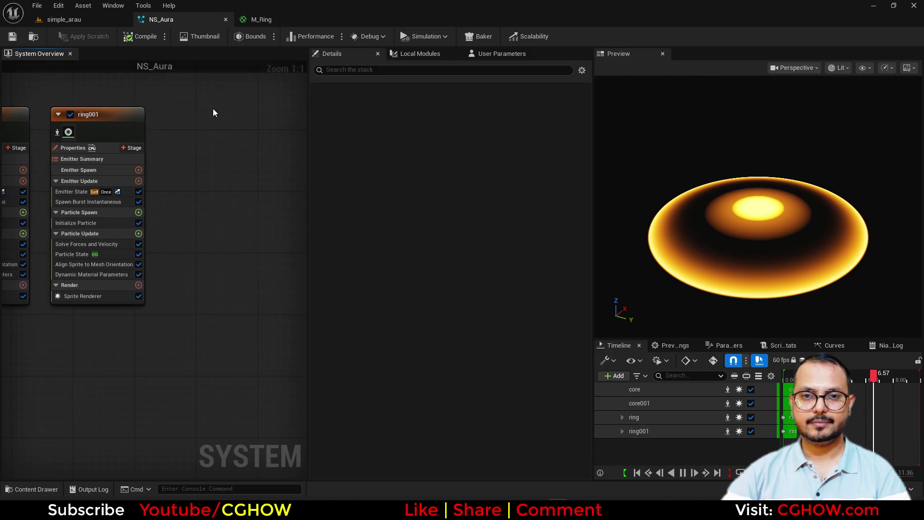
pyautogui.hotkey('ctrl', 'v')
pyautogui.click(240, 105)
pyautogui.doubleClick(239, 104)
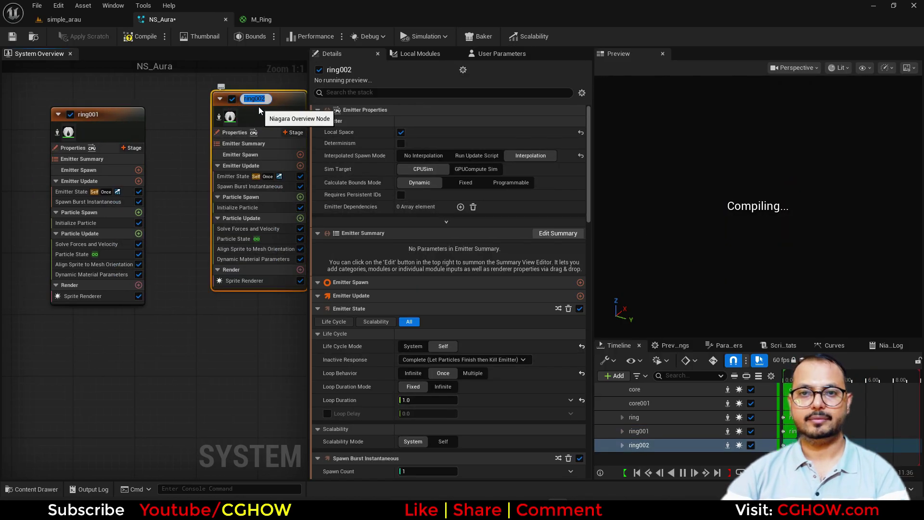
pyautogui.write('ray')
pyautogui.click(200, 182)
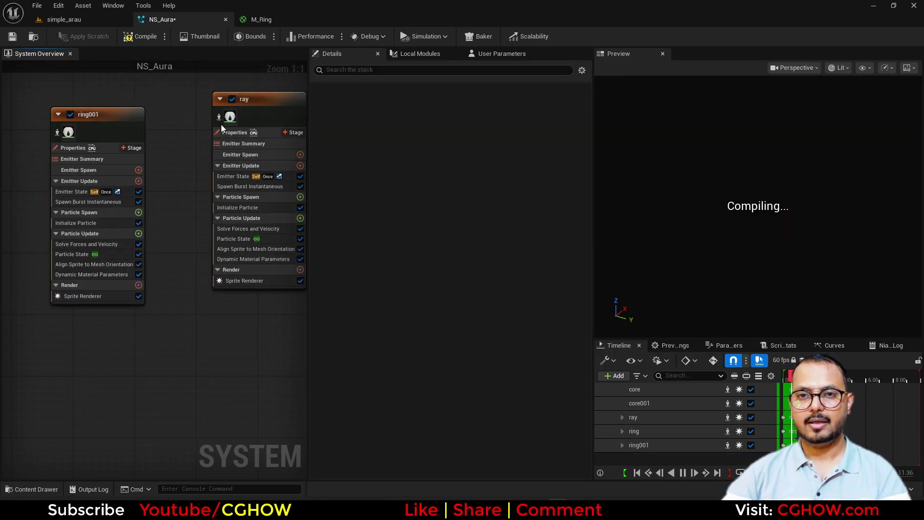
# Replace the ray emitter's Sprite Renderer with a Mesh Renderer.
pyautogui.moveTo(173, 154); pyautogui.dragTo(114, 180, button='right')
pyautogui.click(188, 306)
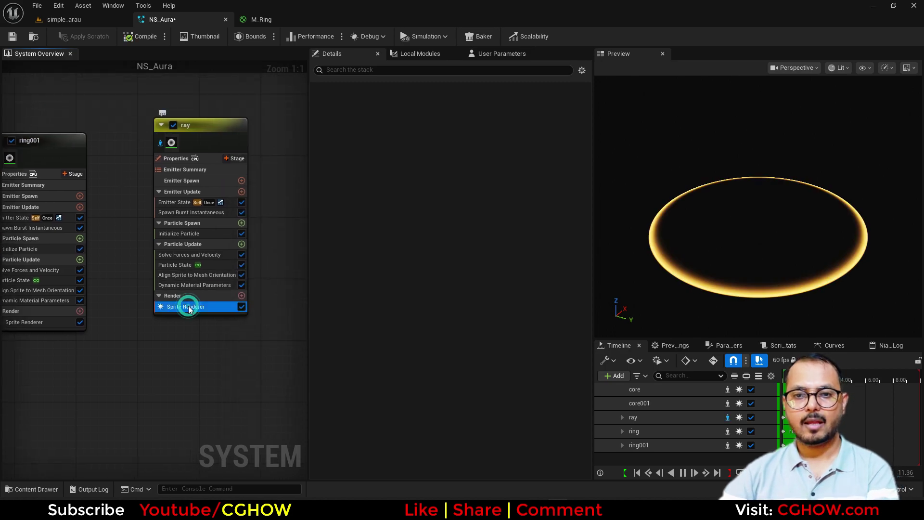
pyautogui.press('Delete')
pyautogui.click(242, 296)
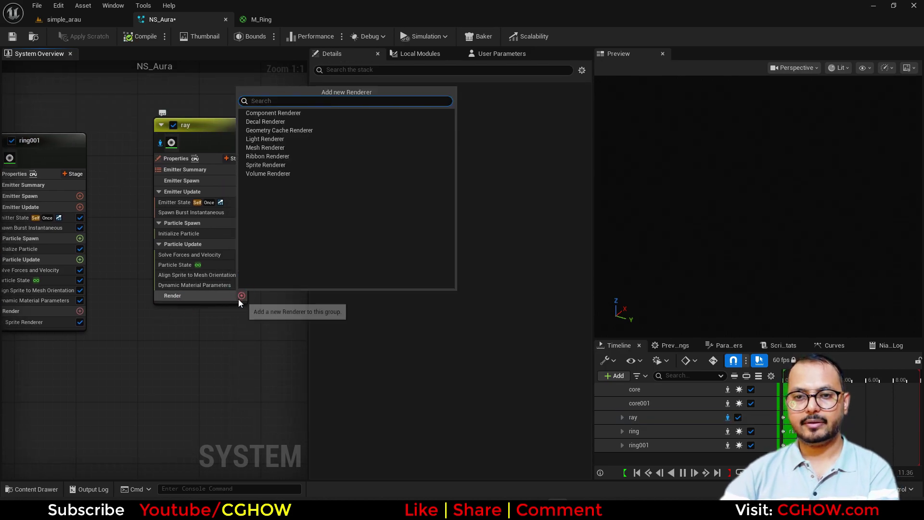
pyautogui.click(266, 148)
# Filter the CGHOWVFX folder to static meshes and search it for cyl.
pyautogui.click(64, 19)
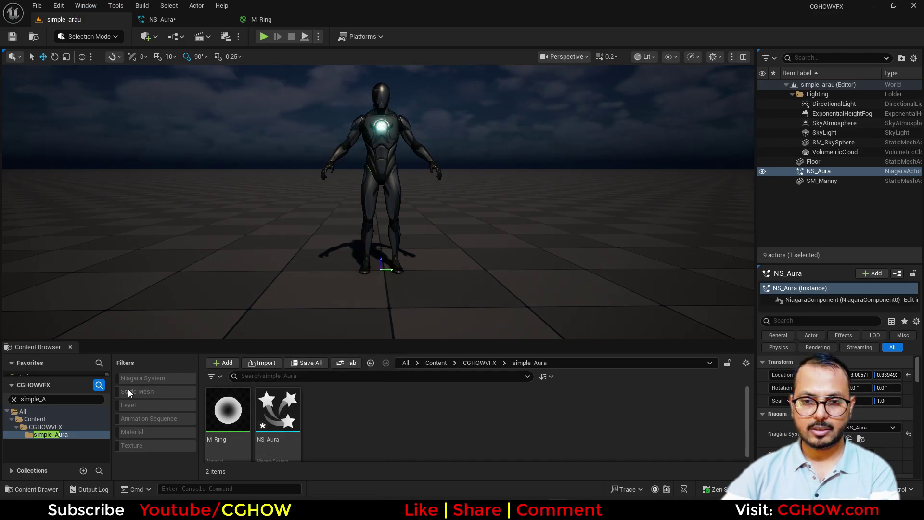
pyautogui.click(46, 427)
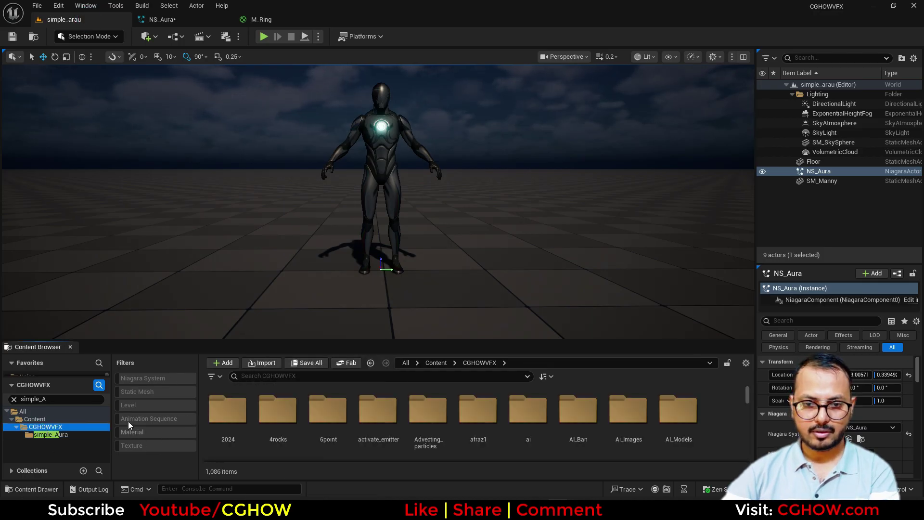
pyautogui.click(146, 392)
pyautogui.click(245, 375)
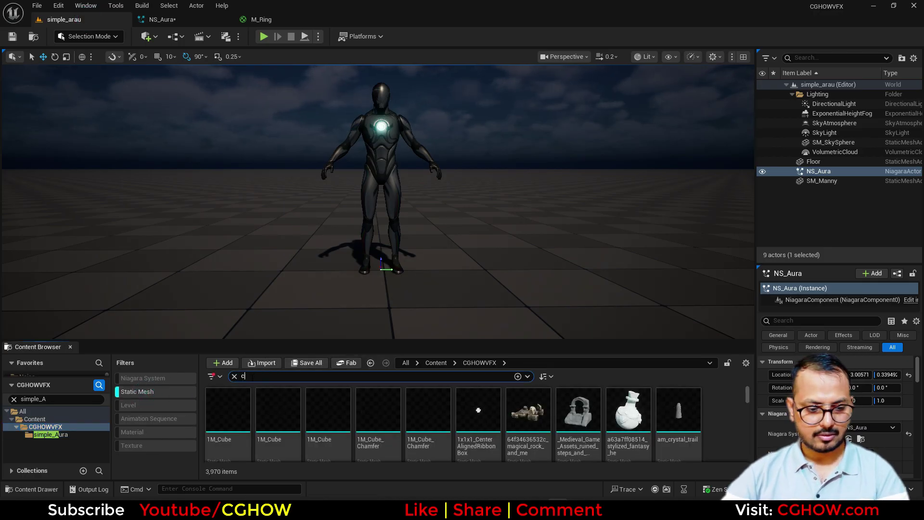
pyautogui.write('cyl')
# Inspect the third cyl mesh in the search results, close it and return to the simple_arau level.
pyautogui.click(338, 423)
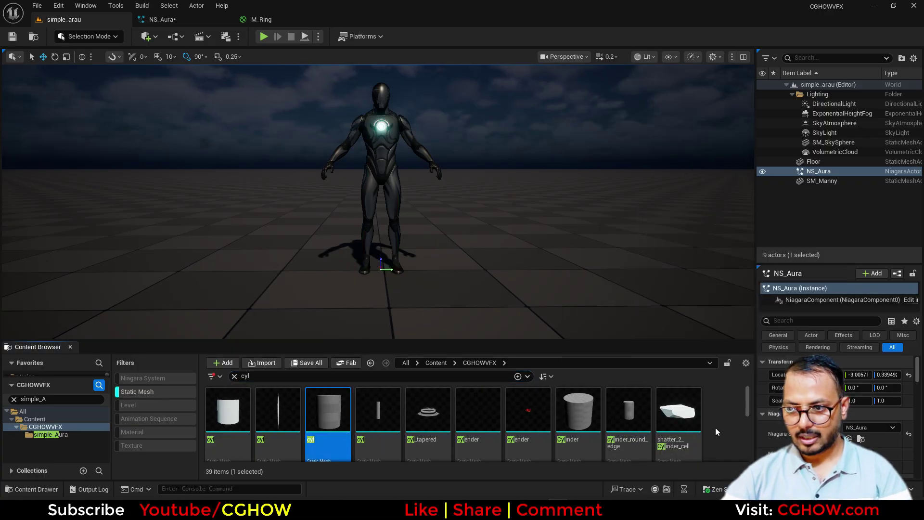
pyautogui.click(324, 412)
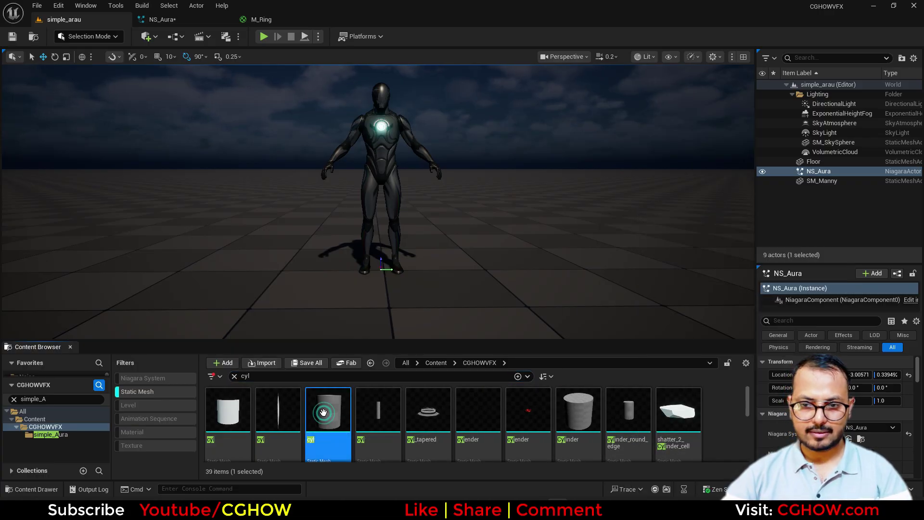
pyautogui.doubleClick(354, 395)
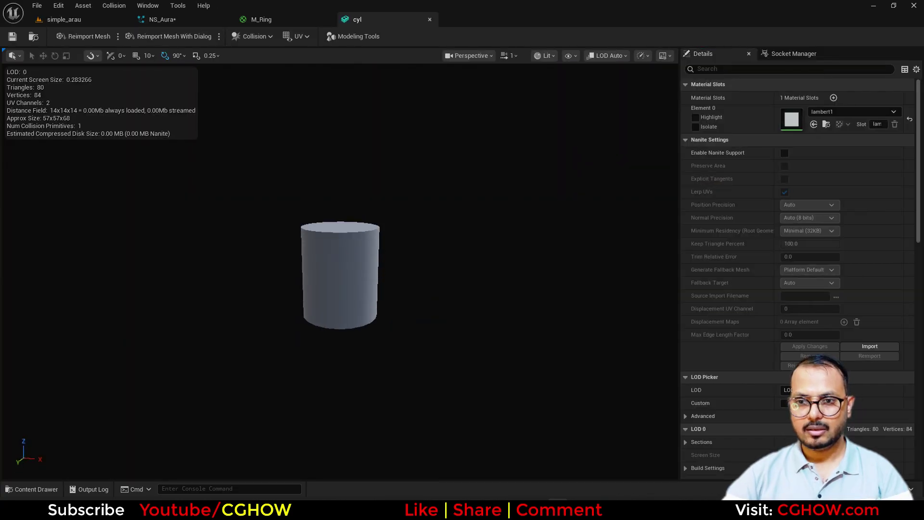
pyautogui.click(429, 20)
pyautogui.click(107, 19)
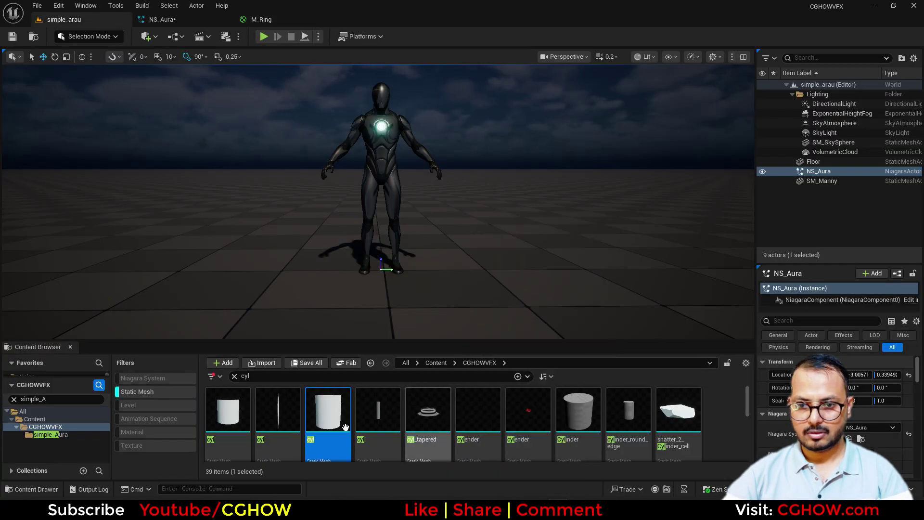
# Inspect the first cyl mesh in the search results and locate that asset in the Content Browser.
pyautogui.click(241, 425)
pyautogui.click(241, 424)
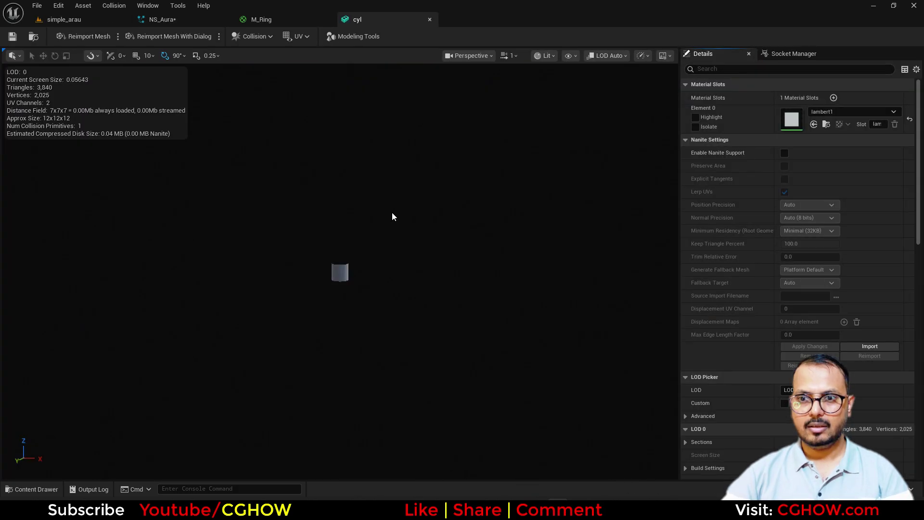
pyautogui.moveTo(392, 212); pyautogui.dragTo(392, 270)
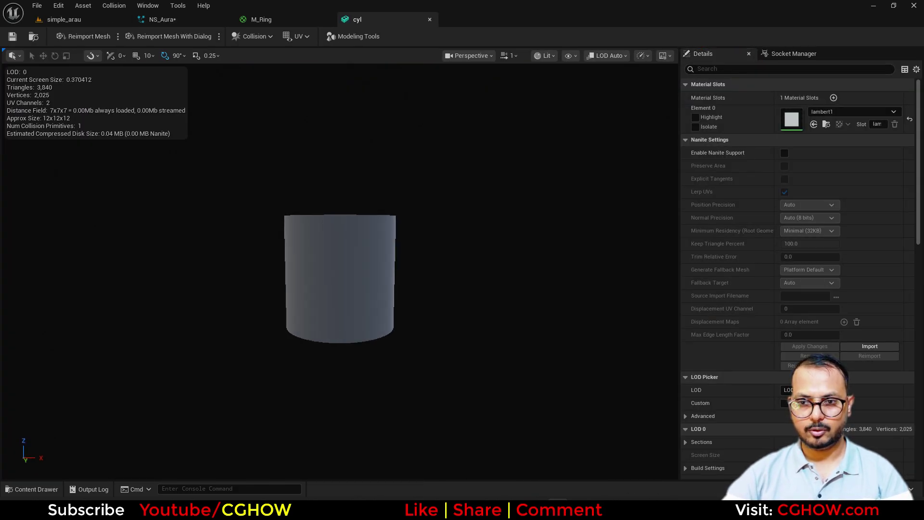
pyautogui.click(33, 37)
# Assign the selected cyl mesh to the ray emitter's Mesh Renderer in NS_Aura.
pyautogui.click(162, 19)
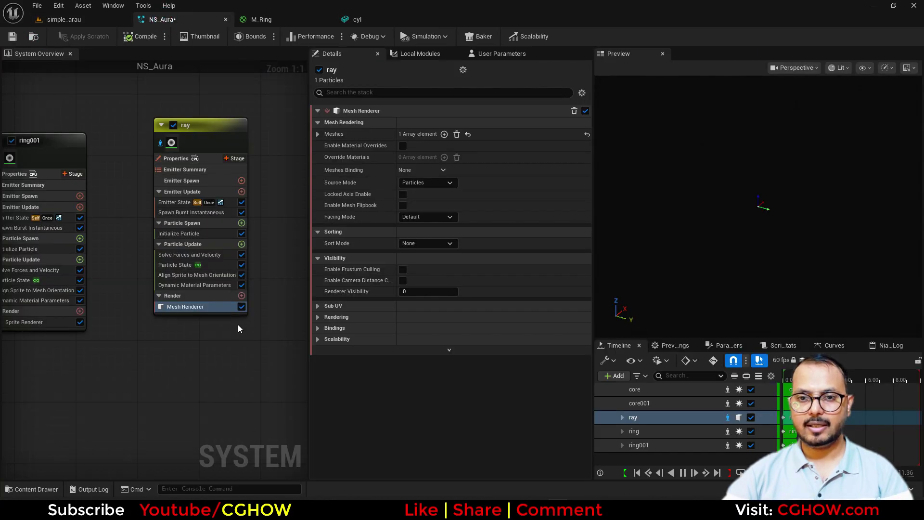
pyautogui.click(318, 133)
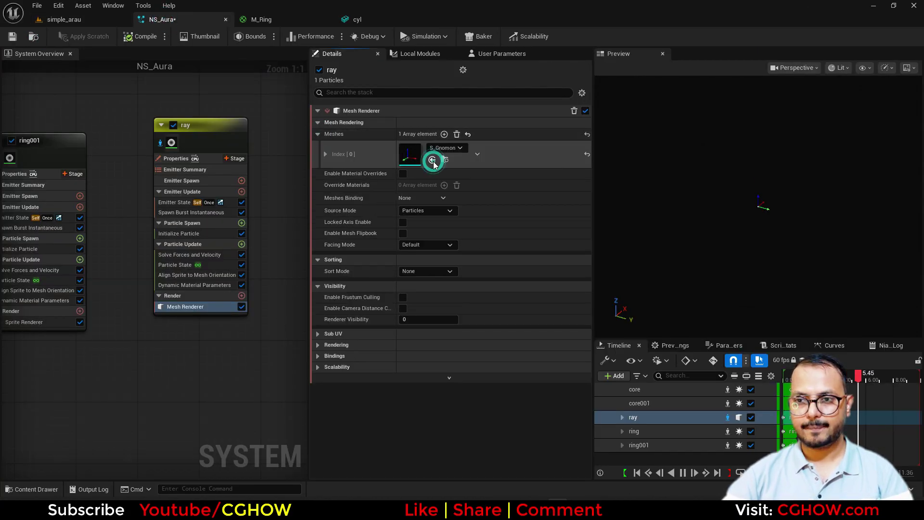
pyautogui.click(432, 160)
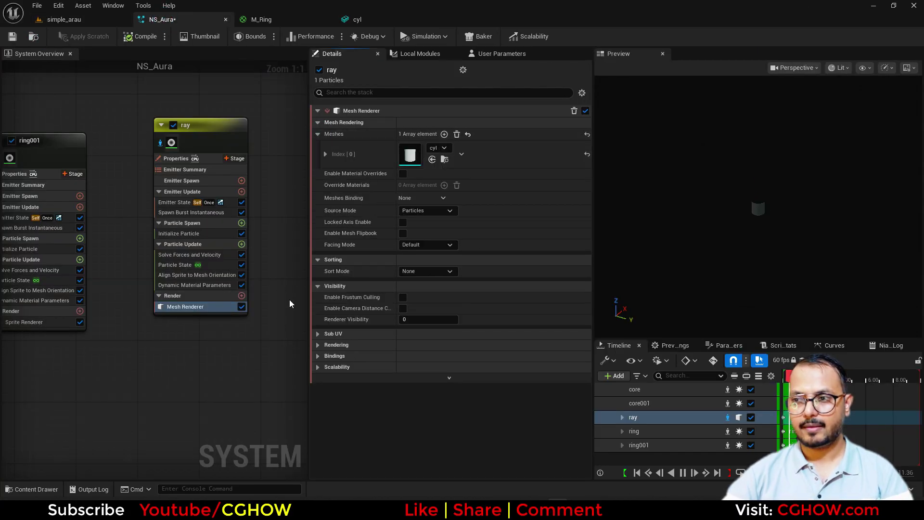
# Stop isolating the ray emitter and give its particles a Uniform mesh scale of 14.55 in Initialize Particle.
pyautogui.click(161, 143)
pyautogui.click(179, 233)
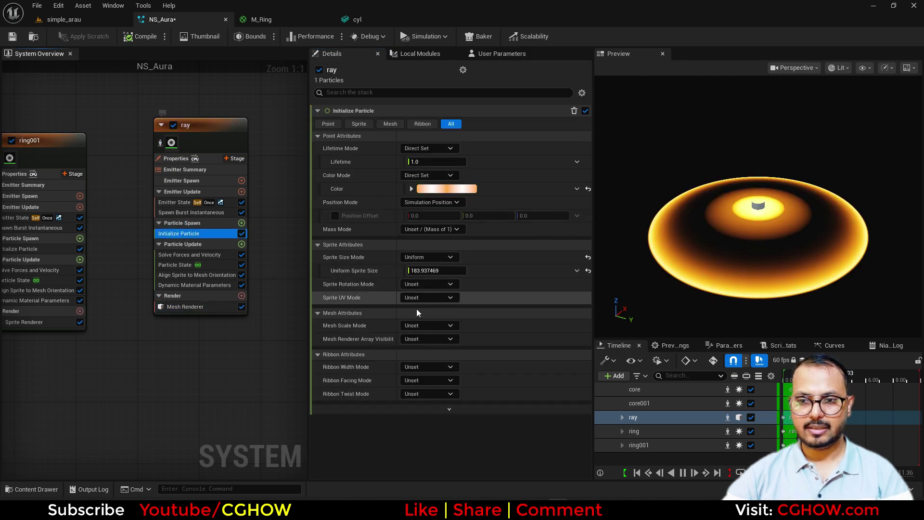
pyautogui.click(429, 325)
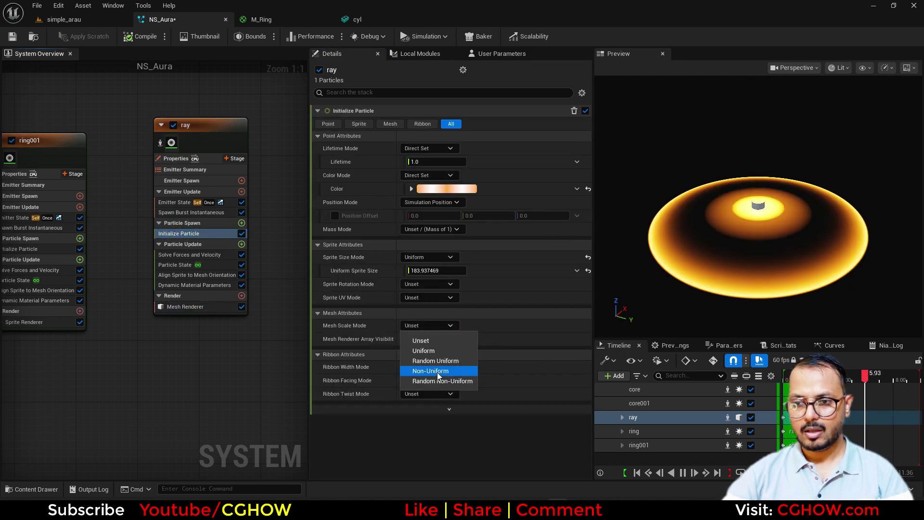
pyautogui.click(424, 350)
pyautogui.moveTo(426, 339); pyautogui.dragTo(484, 339)
pyautogui.hotkey('ctrl', 'a')
pyautogui.write('14.5')
pyautogui.press('Return')
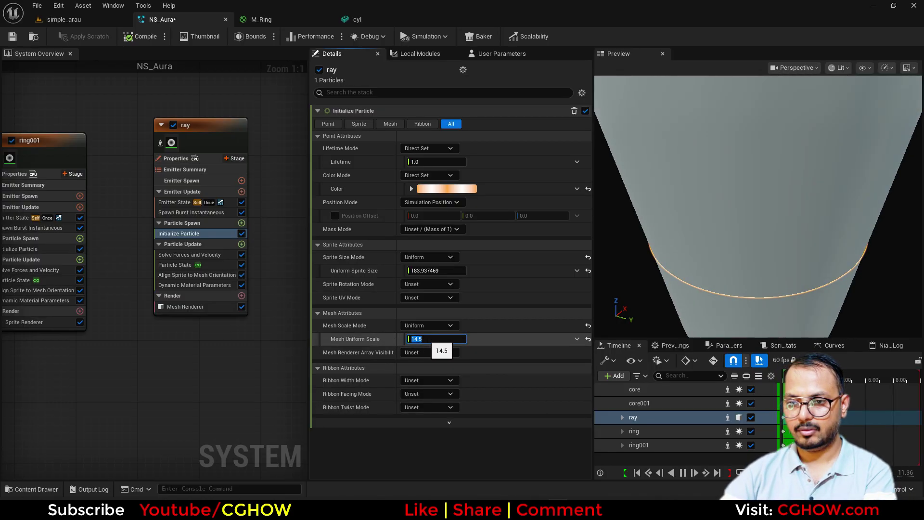
pyautogui.write('14.55')
pyautogui.press('Return')
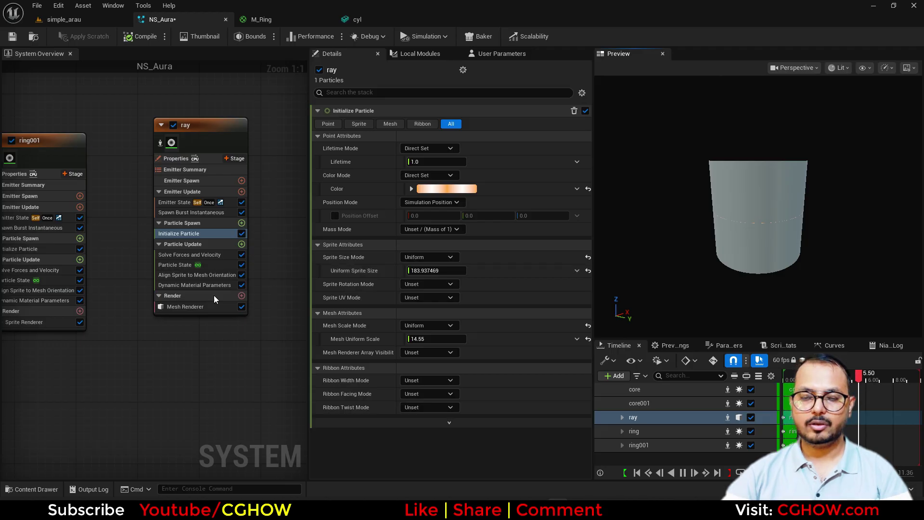
# Set the Z pivot offset of the ray emitter's cyl mesh to 6 so the cylinder stands on the rings.
pyautogui.click(335, 215)
pyautogui.click(179, 306)
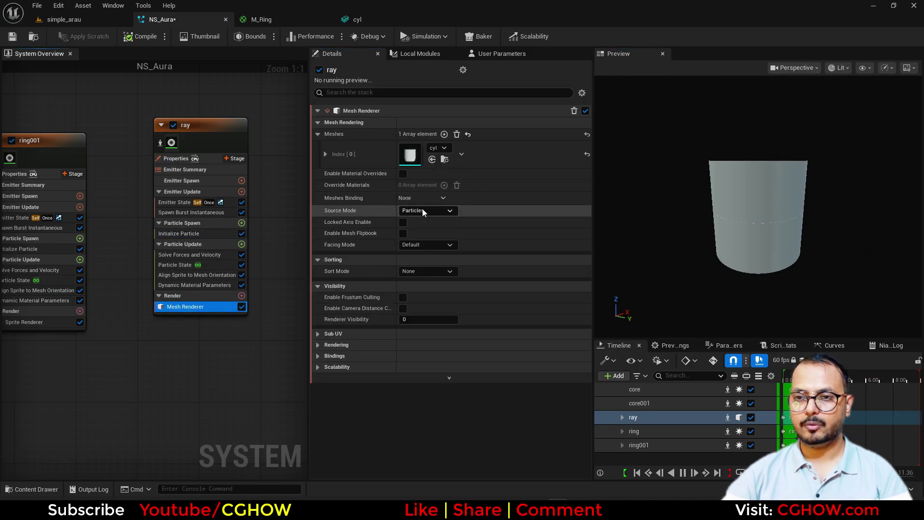
pyautogui.click(325, 155)
pyautogui.doubleClick(411, 155)
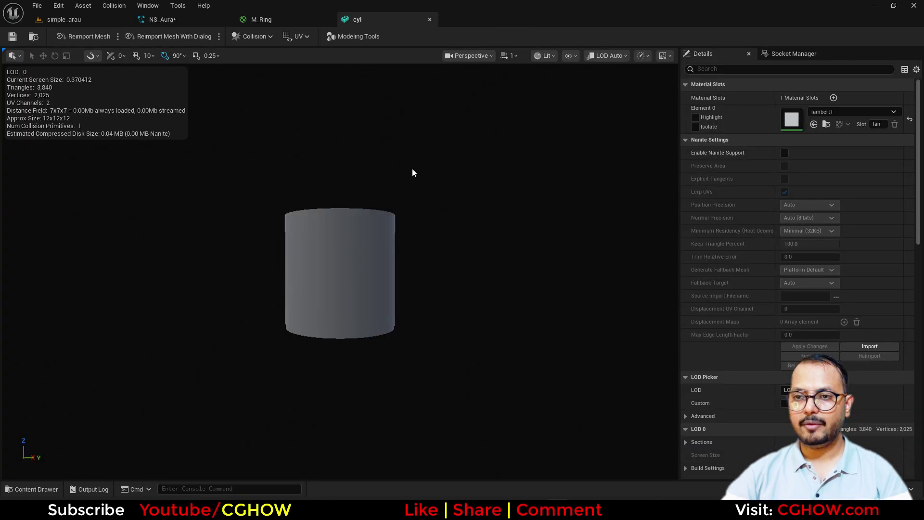
pyautogui.click(193, 20)
pyautogui.moveTo(543, 240); pyautogui.dragTo(546, 242)
pyautogui.click(547, 241)
pyautogui.write('65')
pyautogui.press('Return')
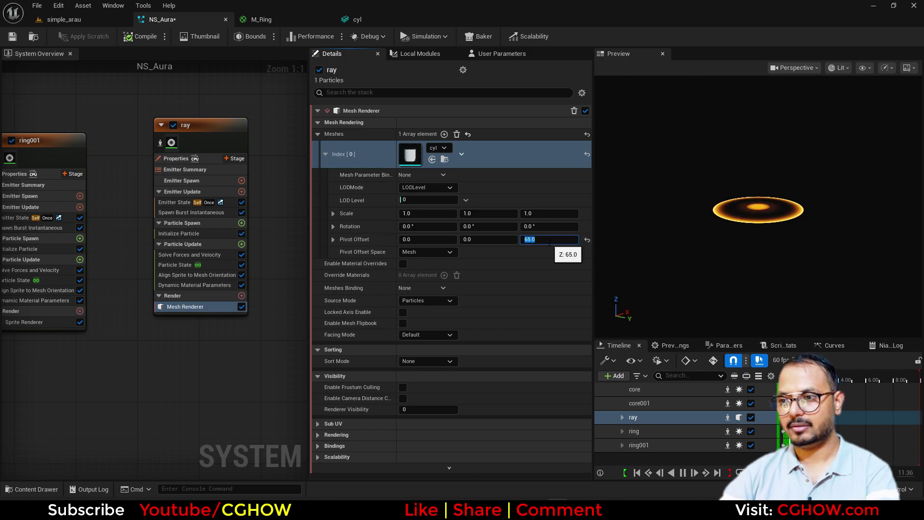
pyautogui.write('6')
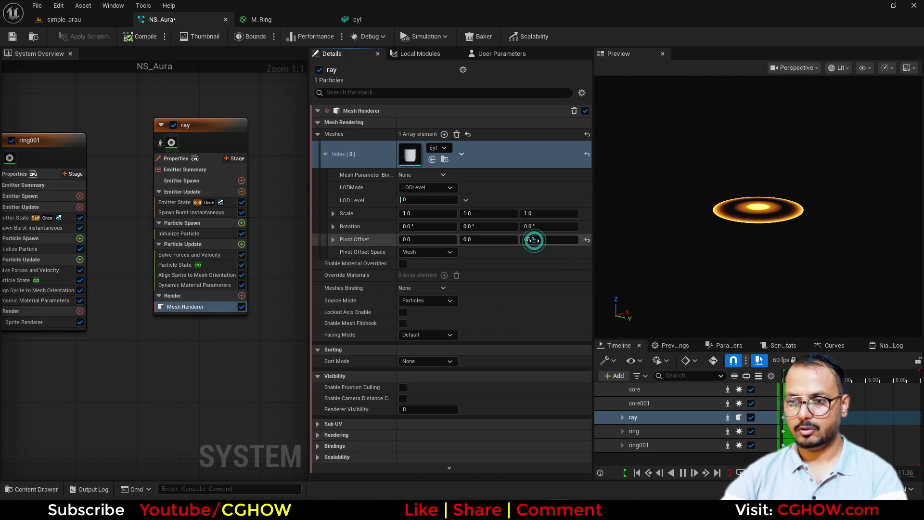
pyautogui.press('Return')
pyautogui.moveTo(760, 249); pyautogui.dragTo(736, 248)
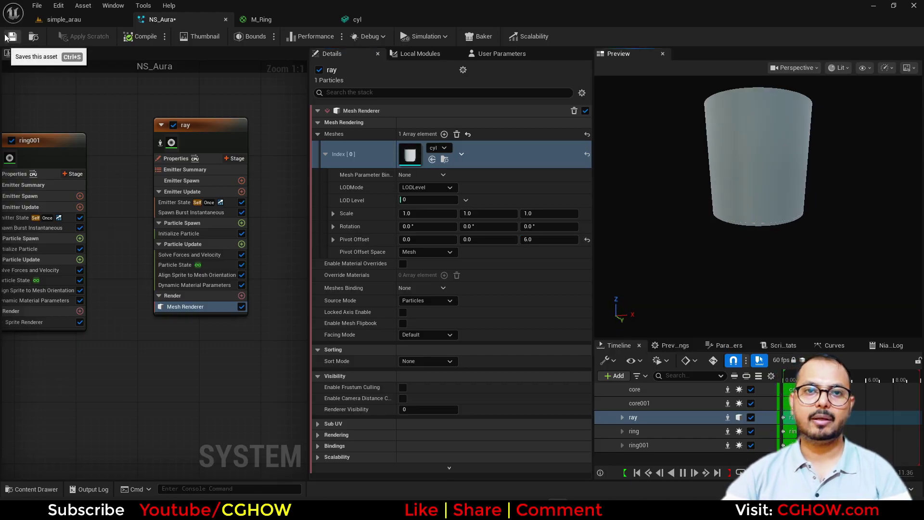
# Create a material named M_RAys in the cyl mesh's folder from the simple_arau level and open it.
pyautogui.click(62, 19)
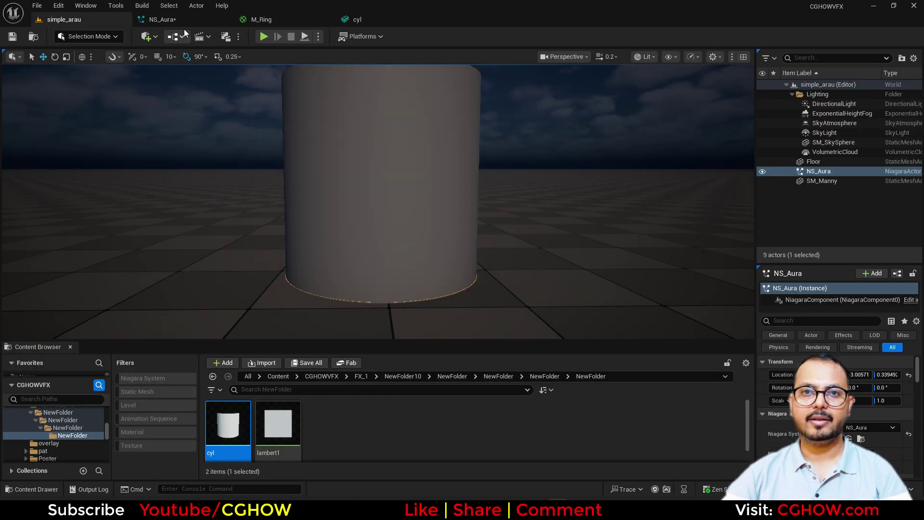
pyautogui.rightClick(335, 437)
pyautogui.click(390, 190)
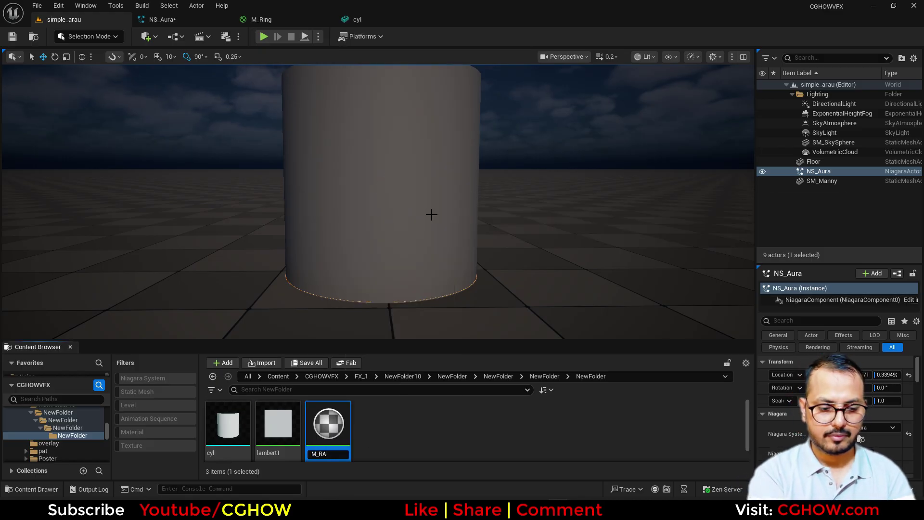
pyautogui.press('Return')
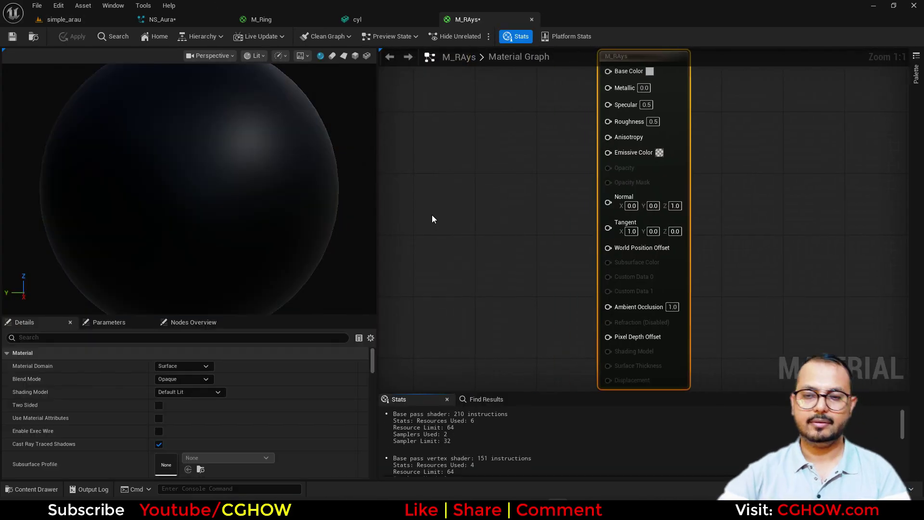
# Use the cyl mesh as the preview mesh for the M_RAys material.
pyautogui.click(377, 21)
pyautogui.click(35, 39)
pyautogui.click(481, 21)
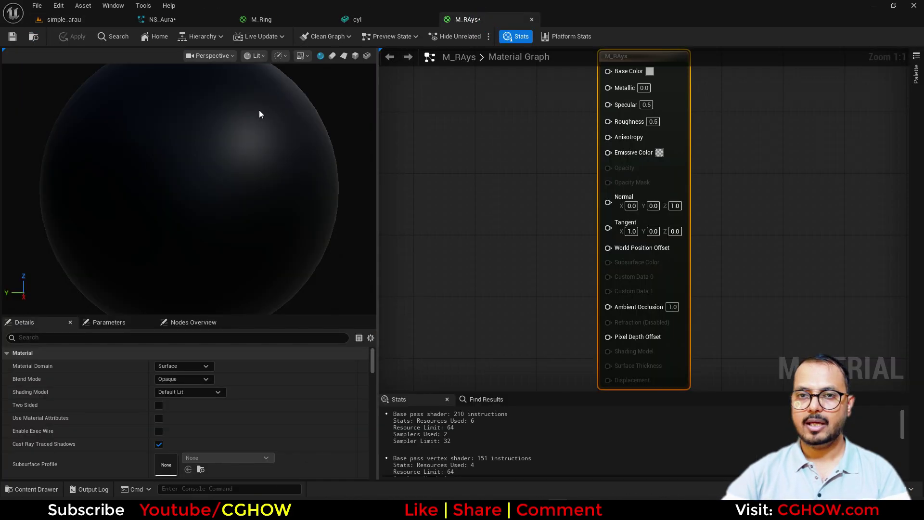
pyautogui.click(367, 56)
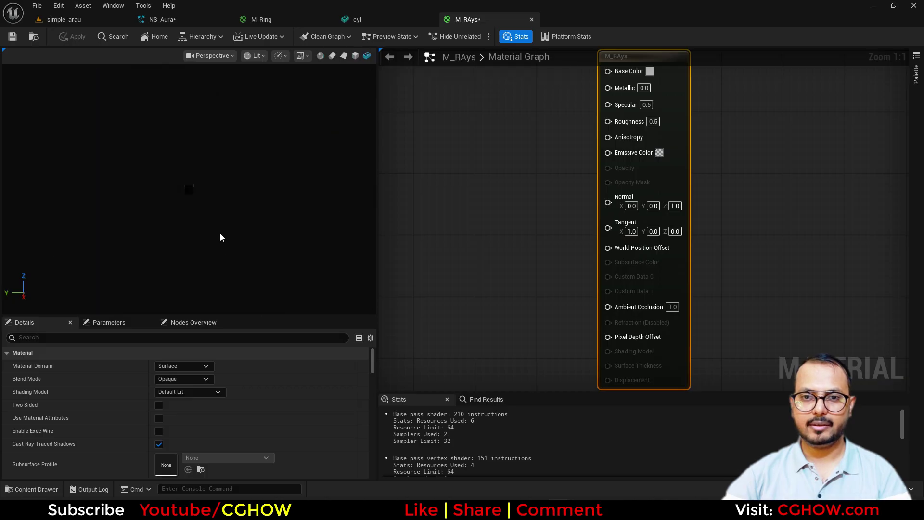
# Make M_RAys an Unlit, two-sided material with the Additive blend mode.
pyautogui.moveTo(704, 83); pyautogui.dragTo(758, 102, button='right')
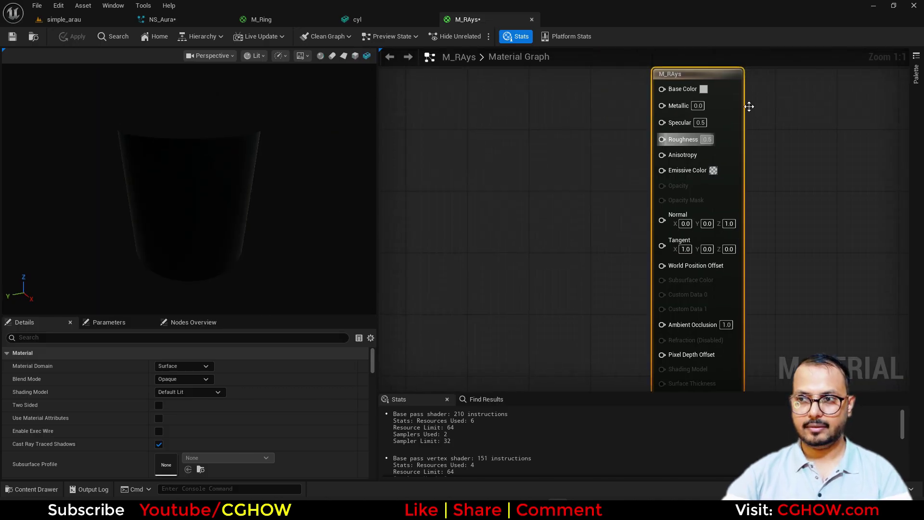
pyautogui.click(174, 392)
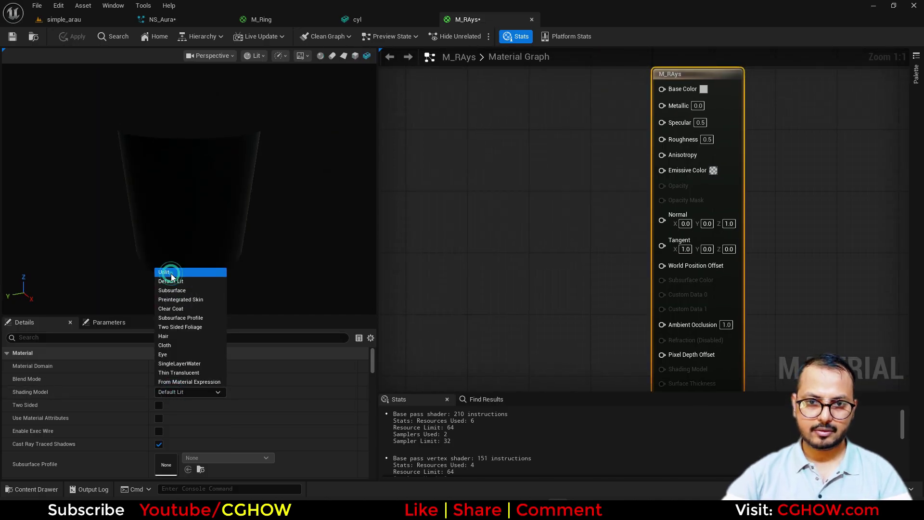
pyautogui.click(171, 272)
pyautogui.click(158, 406)
pyautogui.click(181, 379)
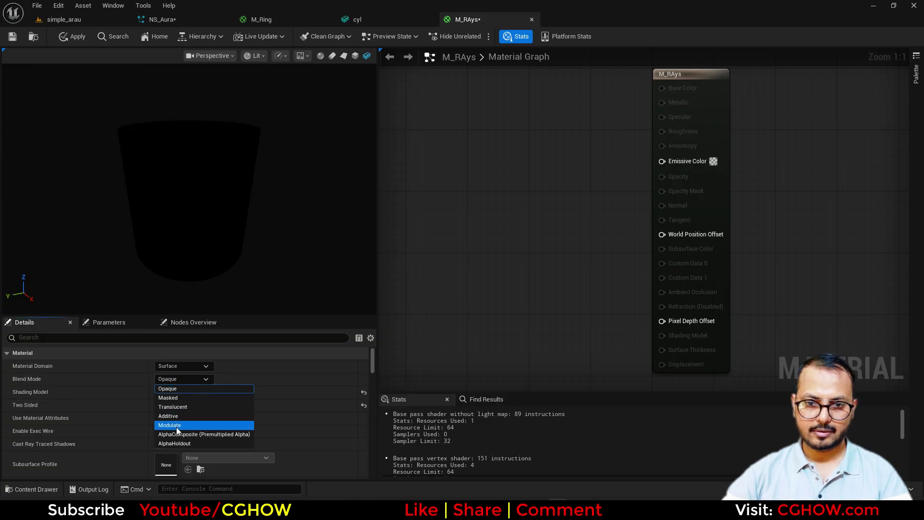
pyautogui.click(177, 417)
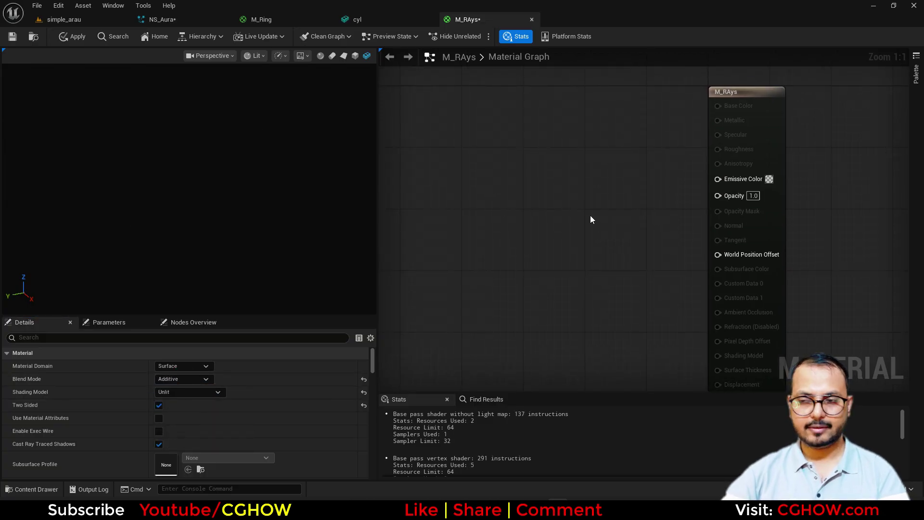
# Add a TexCoord node feeding a Component Mask limited to G, preview the mask, and move the material output further away.
pyautogui.click(425, 186)
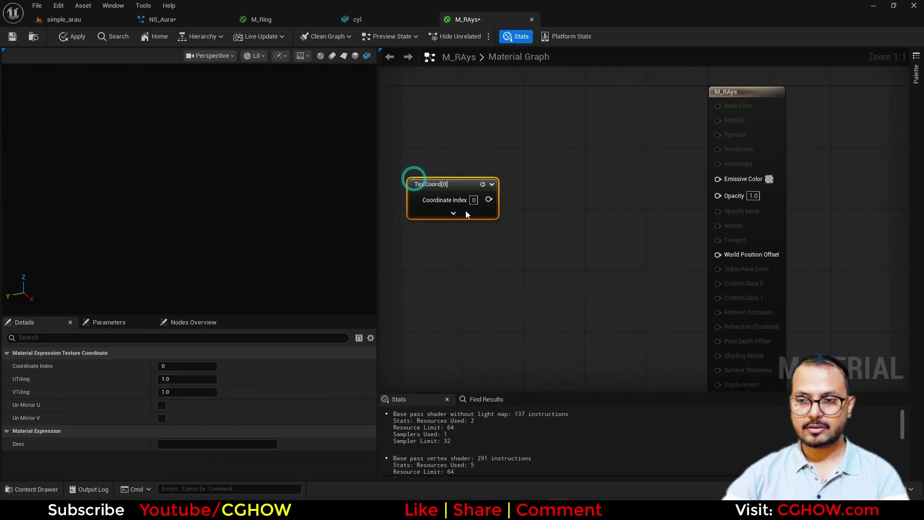
pyautogui.hotkey('shift', 'c')
pyautogui.keyDown('shift'); pyautogui.click(520, 177); pyautogui.keyUp('shift')
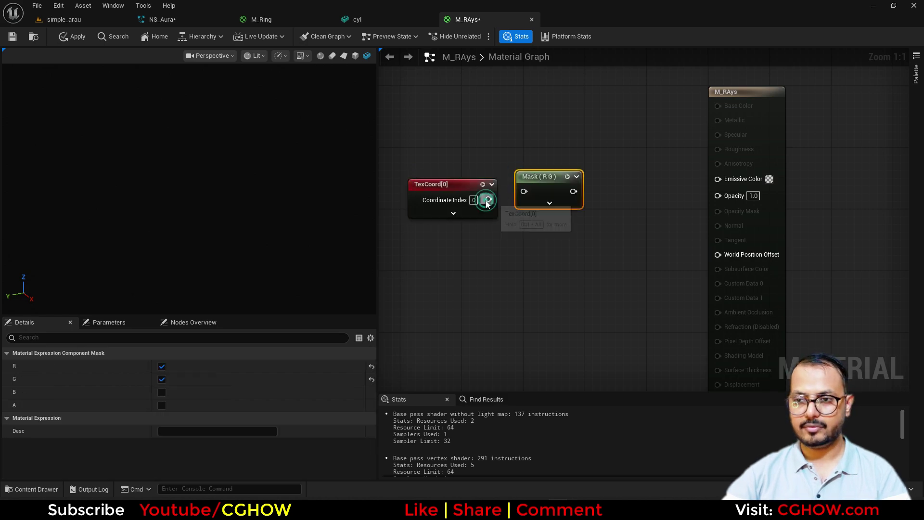
pyautogui.moveTo(488, 199); pyautogui.dragTo(525, 192)
pyautogui.click(167, 366)
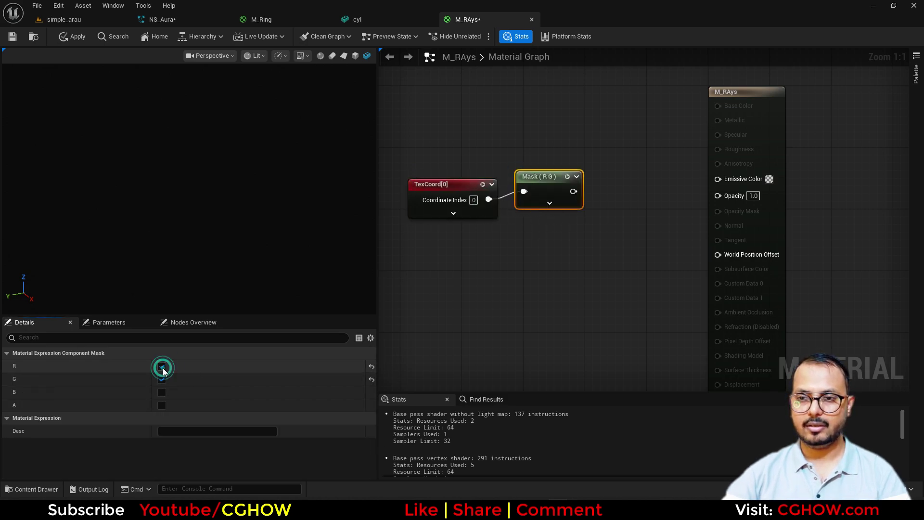
pyautogui.press('space')
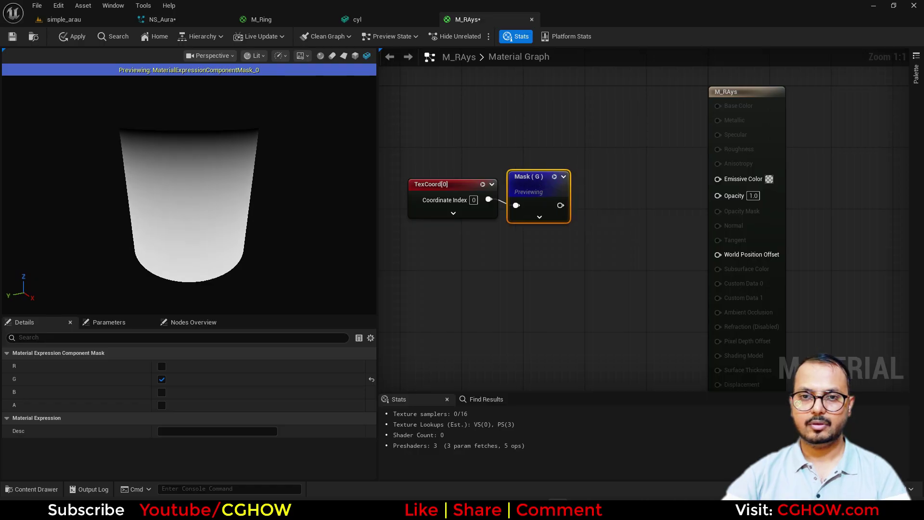
pyautogui.moveTo(164, 212); pyautogui.dragTo(183, 204)
pyautogui.moveTo(531, 184); pyautogui.dragTo(420, 200, button='right')
pyautogui.moveTo(662, 159); pyautogui.dragTo(780, 140)
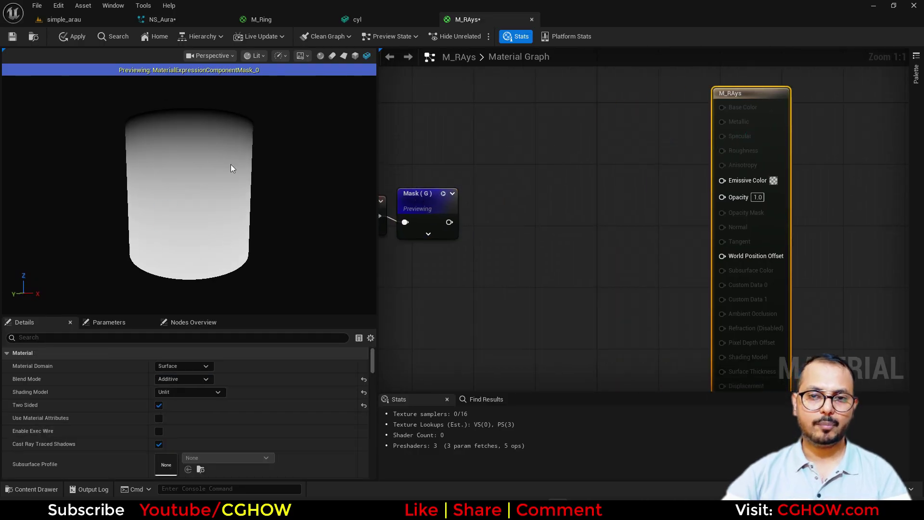
# Invert the G mask with a OneMinus node and preview it on the cylinder.
pyautogui.moveTo(473, 224); pyautogui.dragTo(494, 257, button='right')
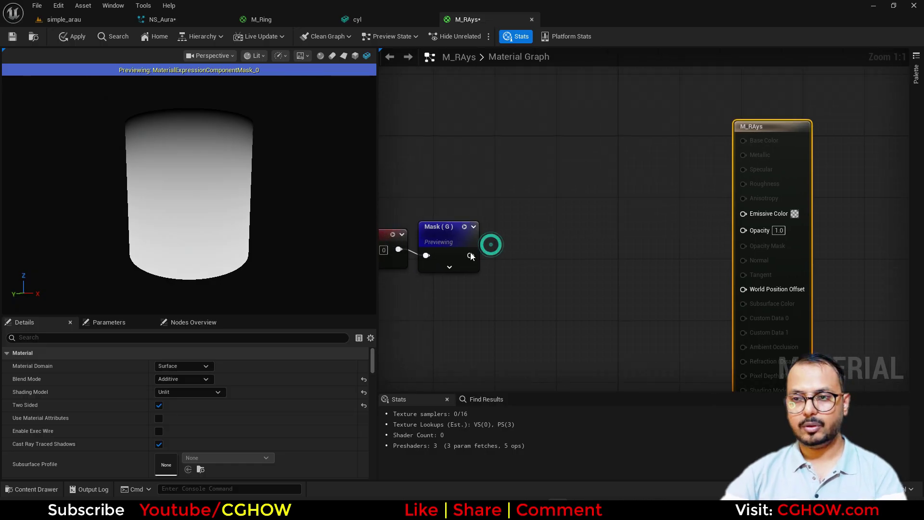
pyautogui.press('o')
pyautogui.click(490, 245)
pyautogui.moveTo(477, 261)
pyautogui.mouseDown()
pyautogui.moveTo(503, 269)
pyautogui.moveTo(473, 266)
pyautogui.moveTo(481, 262)
pyautogui.mouseUp()
pyautogui.moveTo(470, 255); pyautogui.dragTo(499, 269)
pyautogui.click(514, 251)
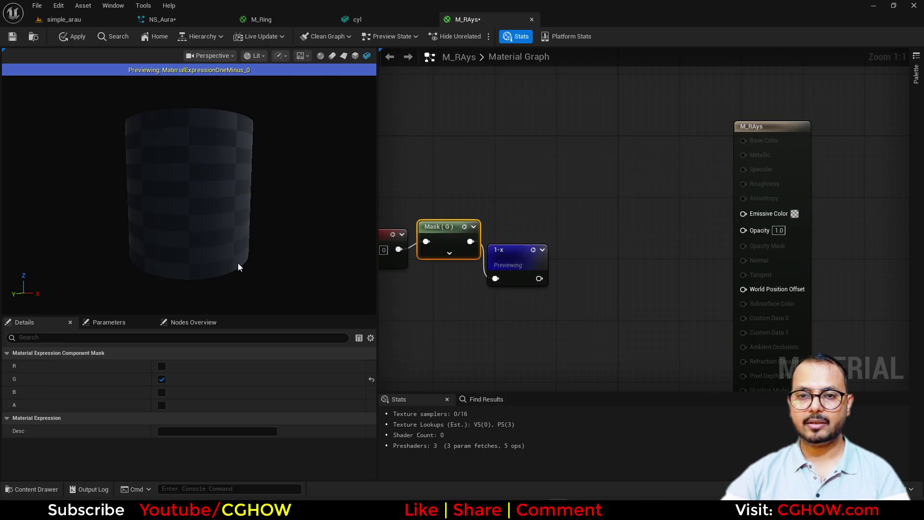
pyautogui.moveTo(582, 230); pyautogui.dragTo(570, 228, button='right')
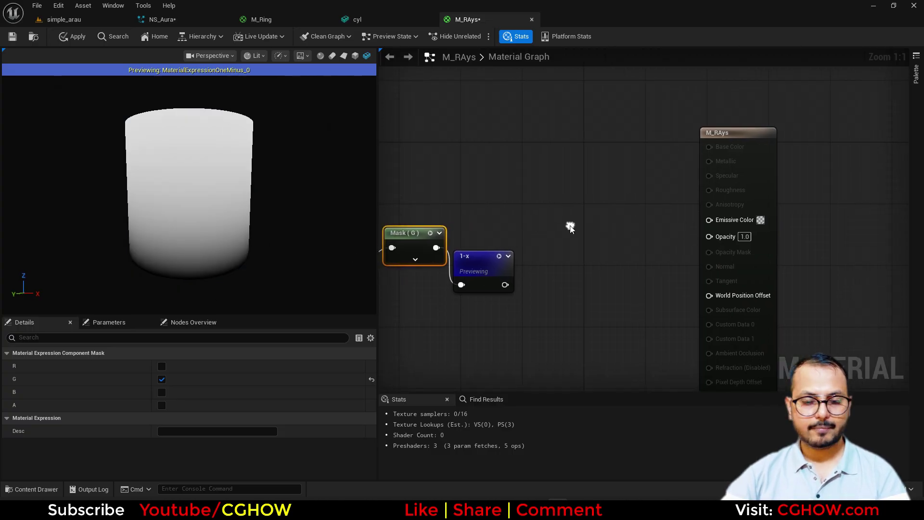
# Add a Divide node with A set to 0.01 and the inverted mask in B, and preview it.
pyautogui.click(533, 246)
pyautogui.moveTo(505, 284); pyautogui.dragTo(538, 280)
pyautogui.write('0.01')
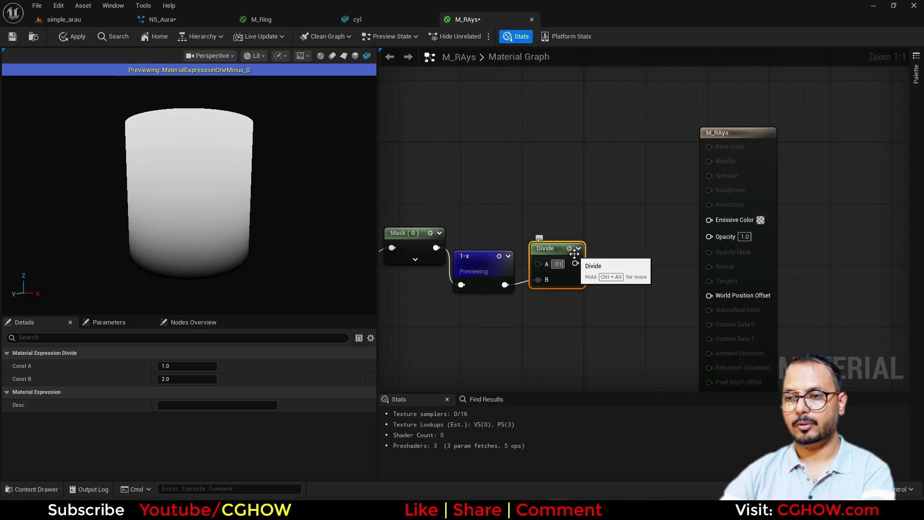
pyautogui.press('Return')
pyautogui.press('space')
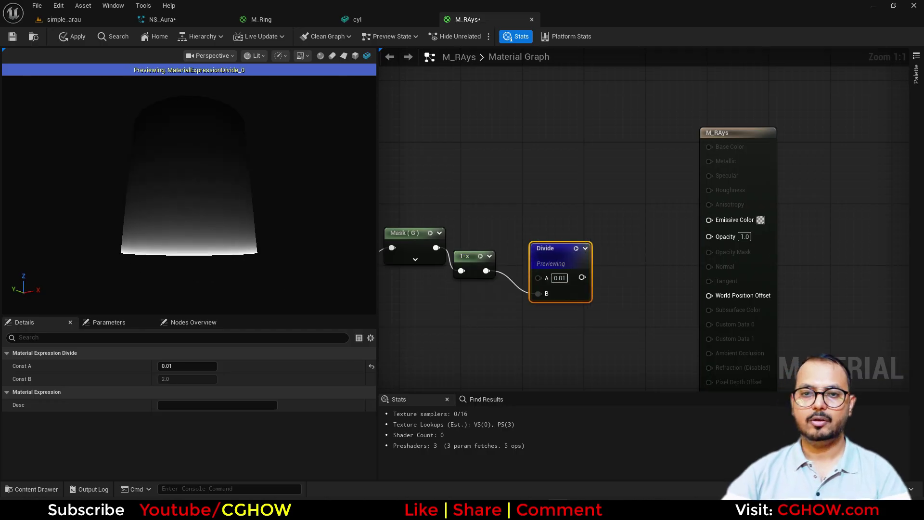
pyautogui.moveTo(519, 239); pyautogui.dragTo(552, 252, button='right')
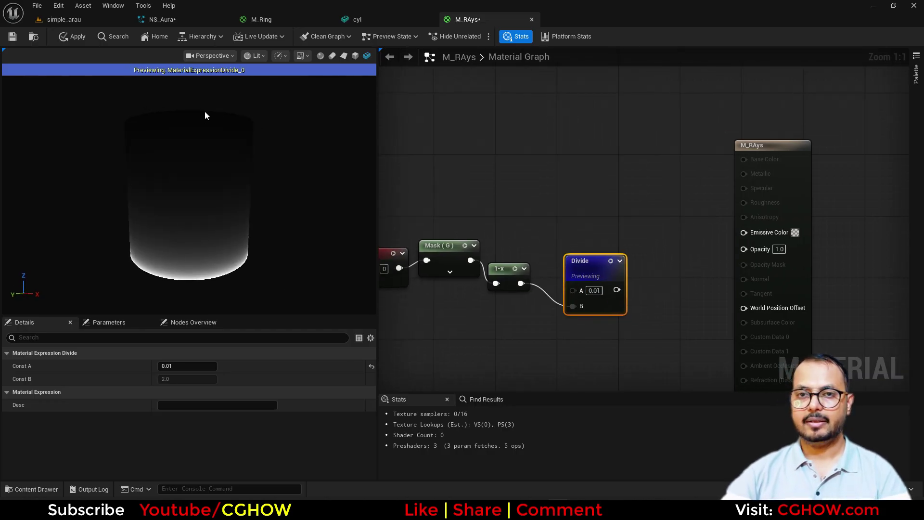
# Multiply the G mask by the Divide result and preview the product on the cylinder.
pyautogui.click(465, 246)
pyautogui.moveTo(637, 225); pyautogui.dragTo(609, 232, button='right')
pyautogui.click(604, 234)
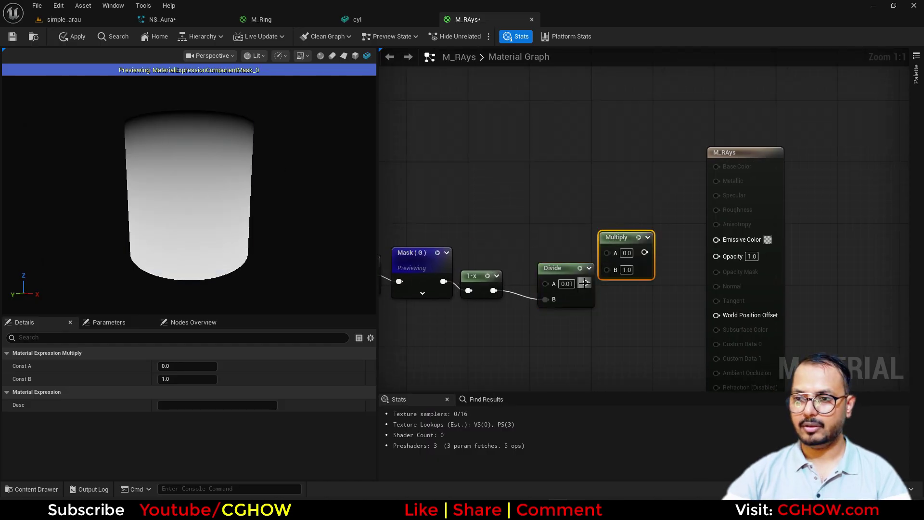
pyautogui.moveTo(608, 252); pyautogui.dragTo(444, 282)
pyautogui.click(639, 238)
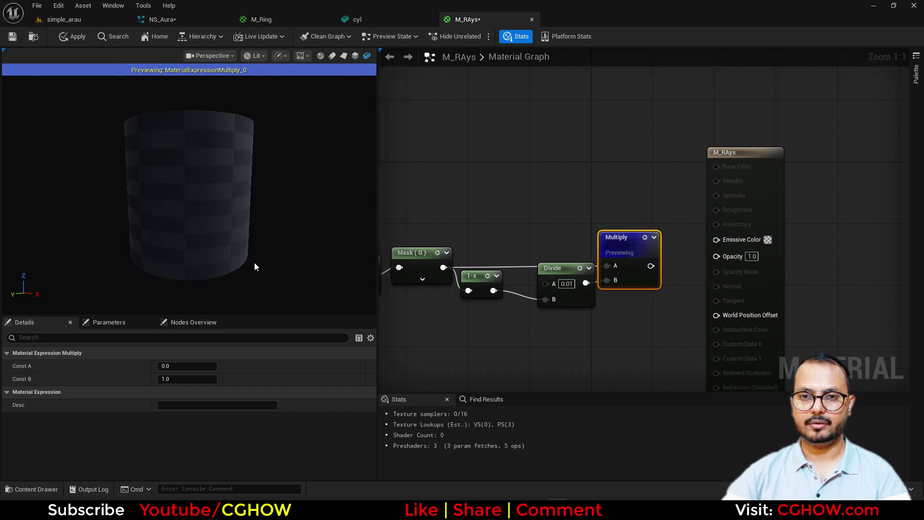
pyautogui.moveTo(545, 227); pyautogui.dragTo(485, 248, button='right')
# Add a Particle Color node and connect its RGB output to Emissive Color, moving the material output to make room.
pyautogui.rightClick(464, 147)
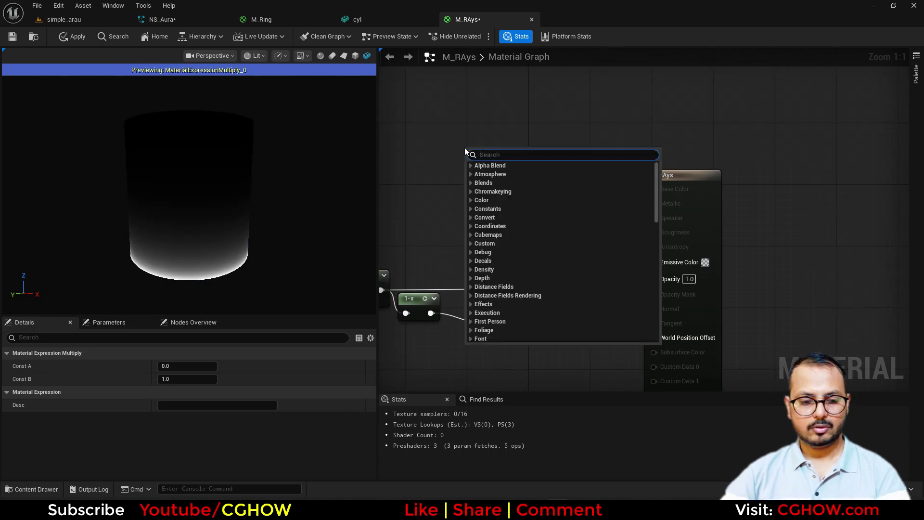
pyautogui.write('particle')
pyautogui.click(500, 183)
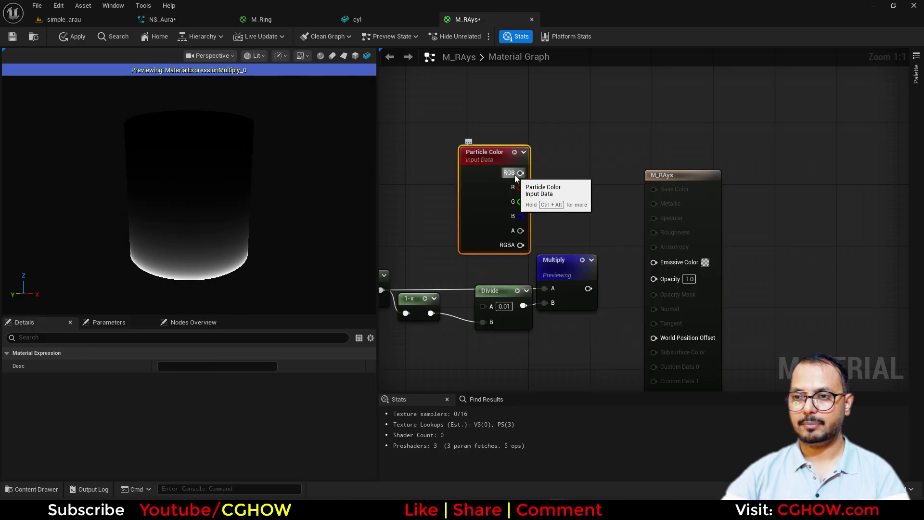
pyautogui.moveTo(521, 173); pyautogui.dragTo(654, 262)
pyautogui.moveTo(683, 175); pyautogui.dragTo(782, 122)
# Saturate the gradient product, multiply it by the particle alpha into Opacity, stop the node preview, and save M_RAys.
pyautogui.moveTo(588, 289); pyautogui.dragTo(692, 277)
pyautogui.write('sat')
pyautogui.click(648, 290)
pyautogui.click(685, 243)
pyautogui.moveTo(520, 230); pyautogui.dragTo(767, 225)
pyautogui.click(583, 260)
pyautogui.moveTo(541, 326); pyautogui.dragTo(611, 313, button='right')
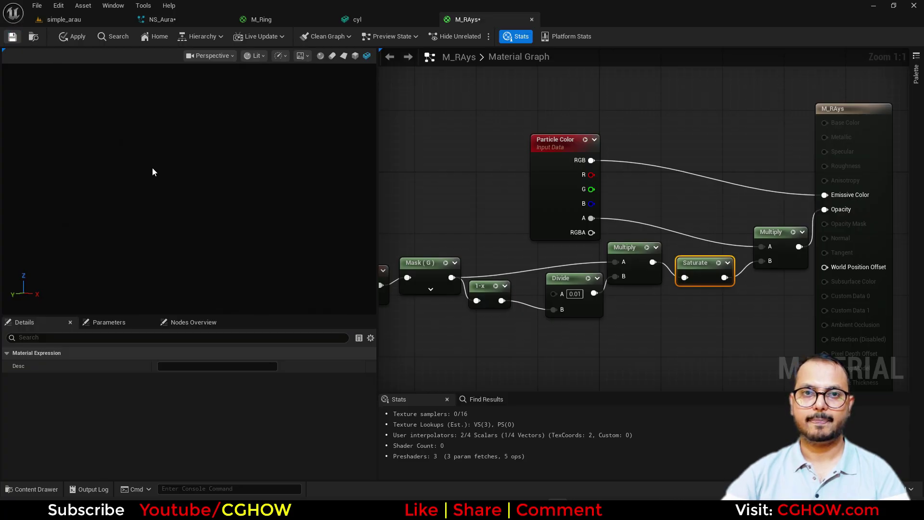
pyautogui.hotkey('ctrl', 's')
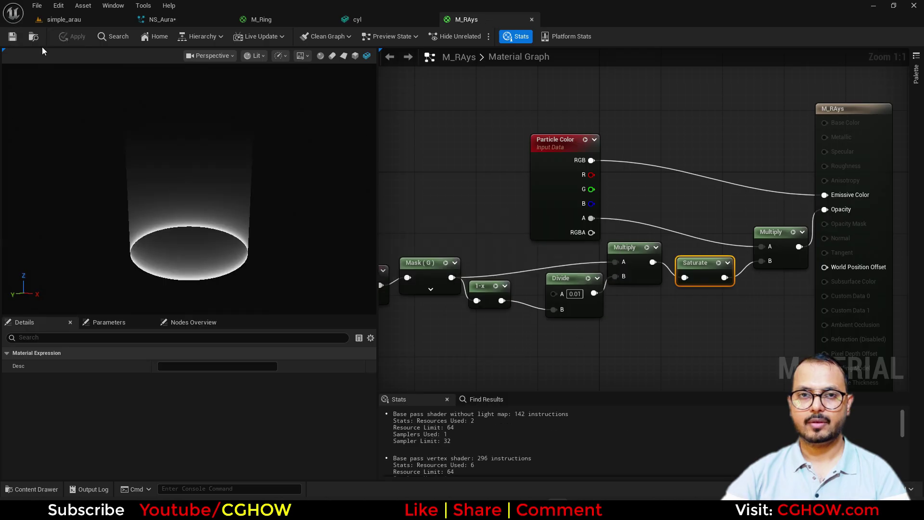
# Enable material overrides on the ray emitter's Mesh Renderer in NS_Aura and add M_RAys as the override material.
pyautogui.click(53, 20)
pyautogui.click(182, 20)
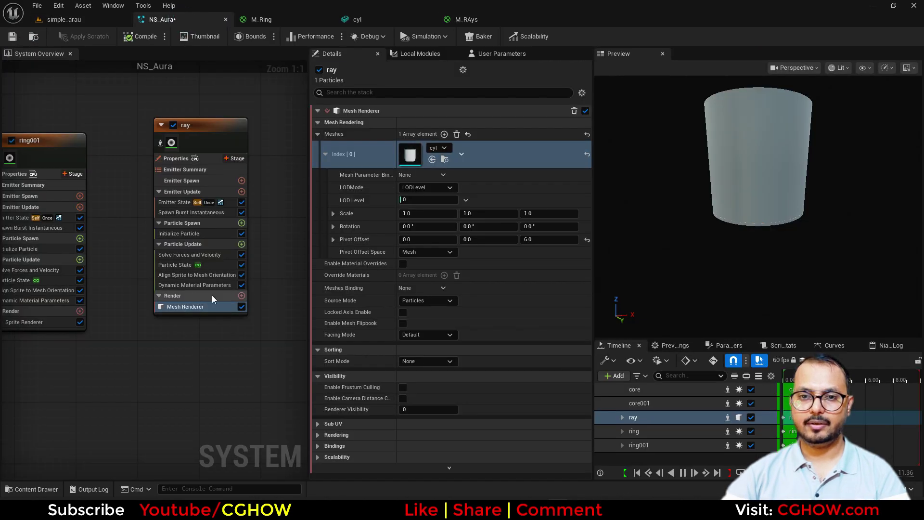
pyautogui.click(326, 154)
pyautogui.click(444, 185)
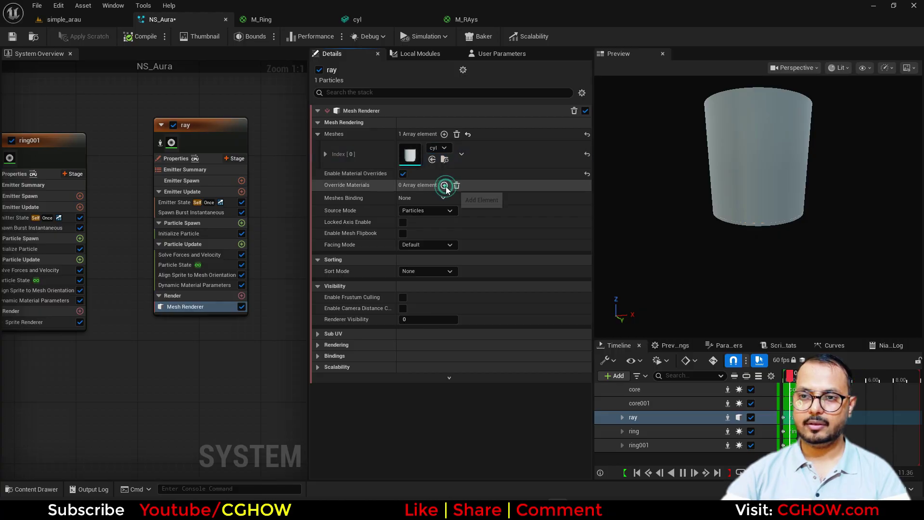
pyautogui.click(318, 185)
pyautogui.click(326, 199)
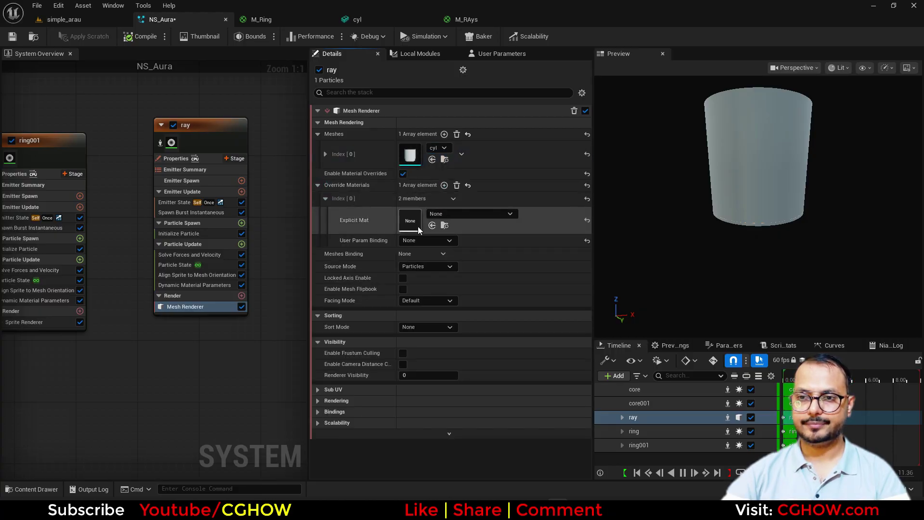
pyautogui.click(432, 226)
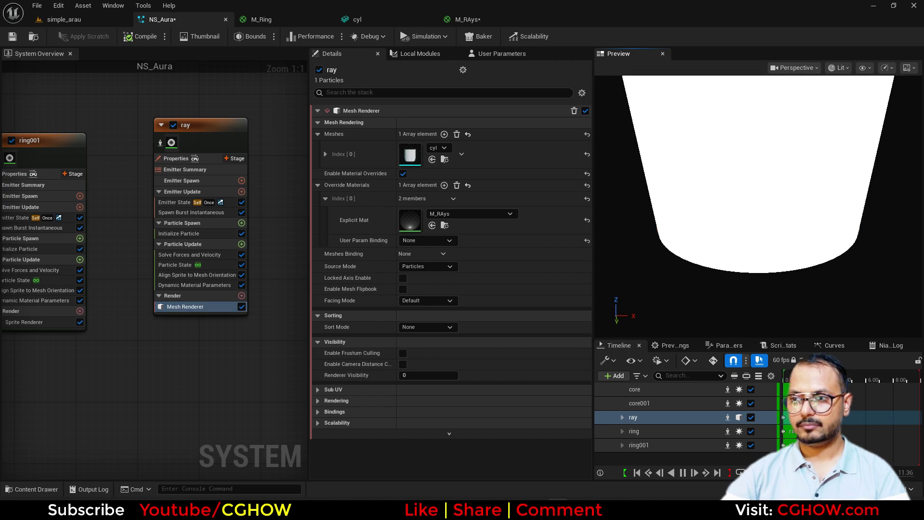
# Lower the ray emitter's particle colour Value to 1.0 in Initialize Particle.
pyautogui.click(183, 233)
pyautogui.click(447, 188)
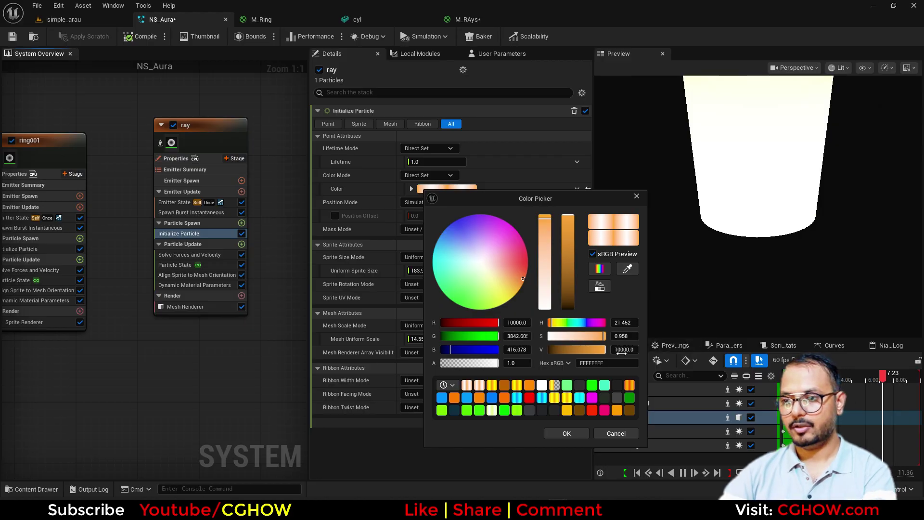
pyautogui.click(623, 350)
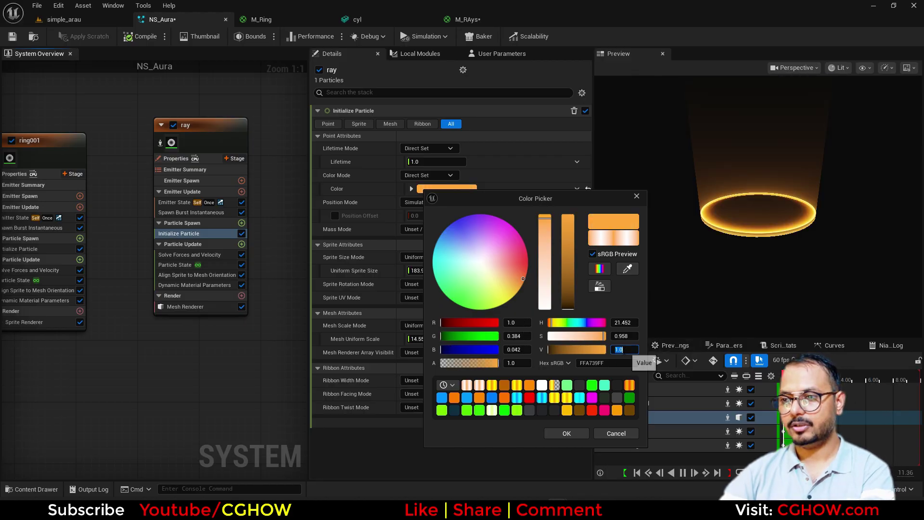
pyautogui.click(567, 433)
# Enlarge the simple_arau level viewport and place a Rect Light at the character's feet.
pyautogui.click(94, 20)
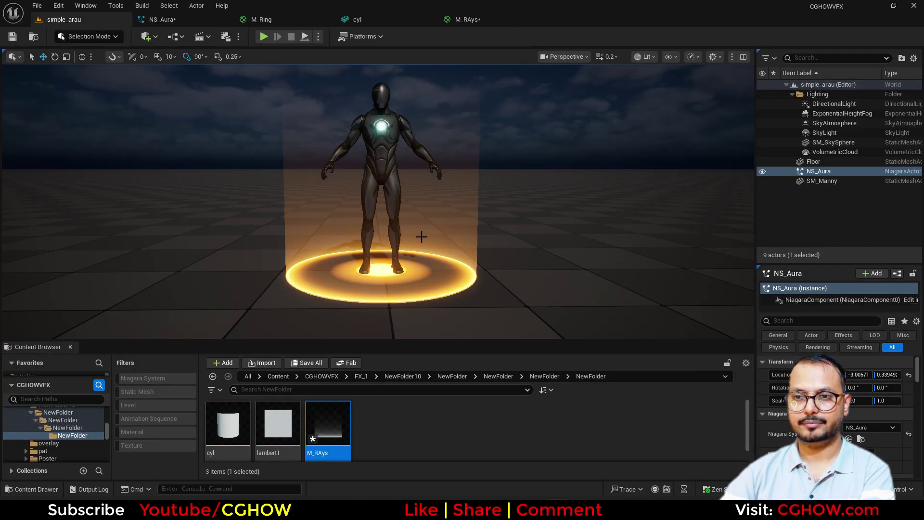
pyautogui.moveTo(469, 272); pyautogui.dragTo(475, 275, button='right')
pyautogui.press('w')
pyautogui.moveTo(464, 254); pyautogui.dragTo(462, 248)
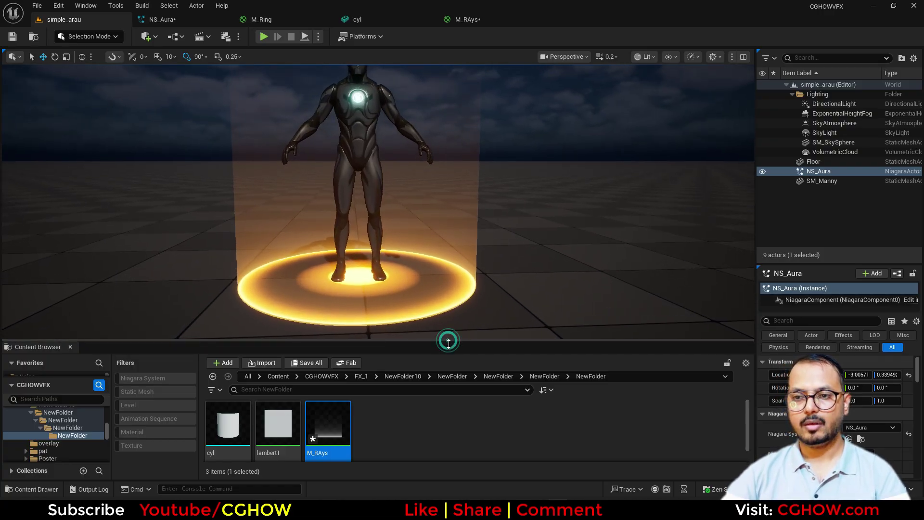
pyautogui.moveTo(448, 340); pyautogui.dragTo(435, 380)
pyautogui.click(146, 36)
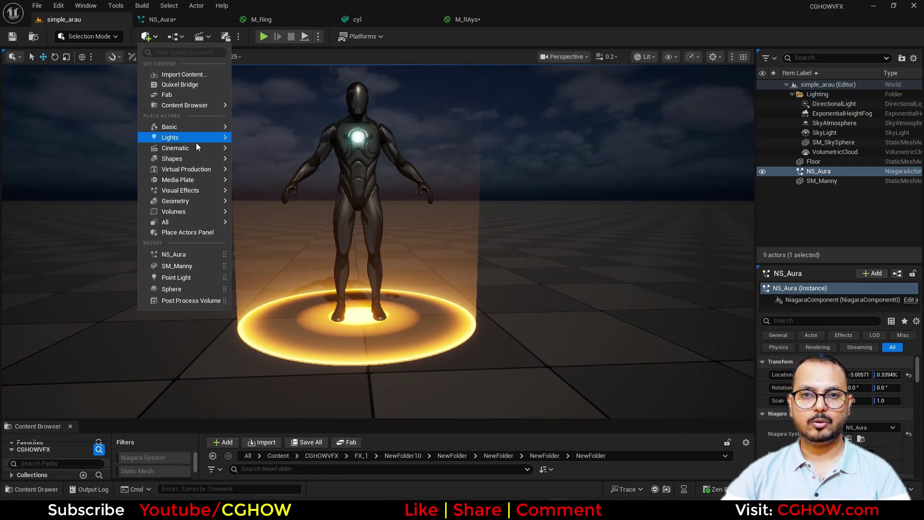
pyautogui.moveTo(197, 143)
pyautogui.moveTo(270, 177); pyautogui.dragTo(363, 323)
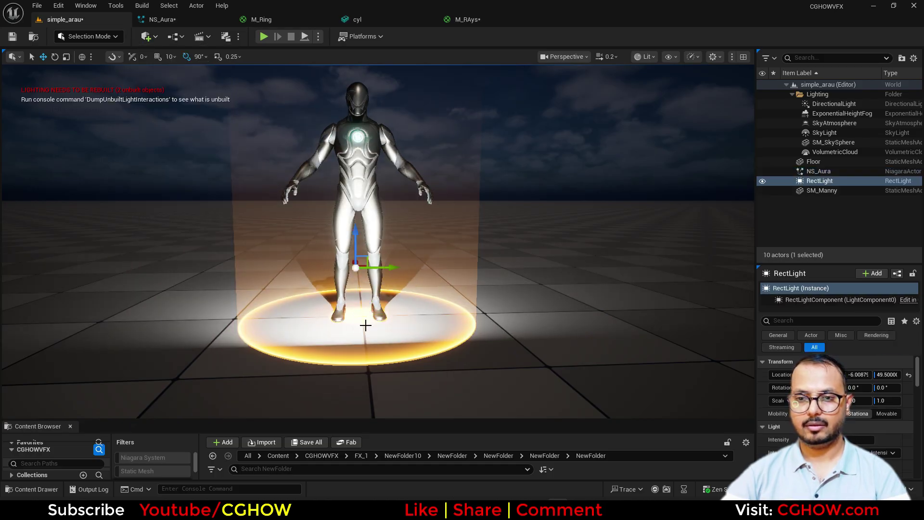
# Rotate the Rect Light 90° so it shines upward at the character.
pyautogui.press('e')
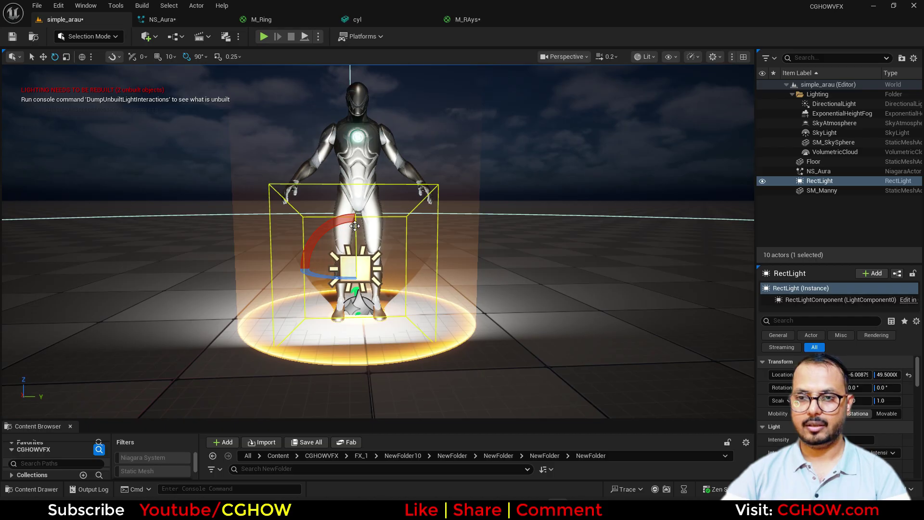
pyautogui.moveTo(357, 243); pyautogui.dragTo(355, 230)
pyautogui.press('w')
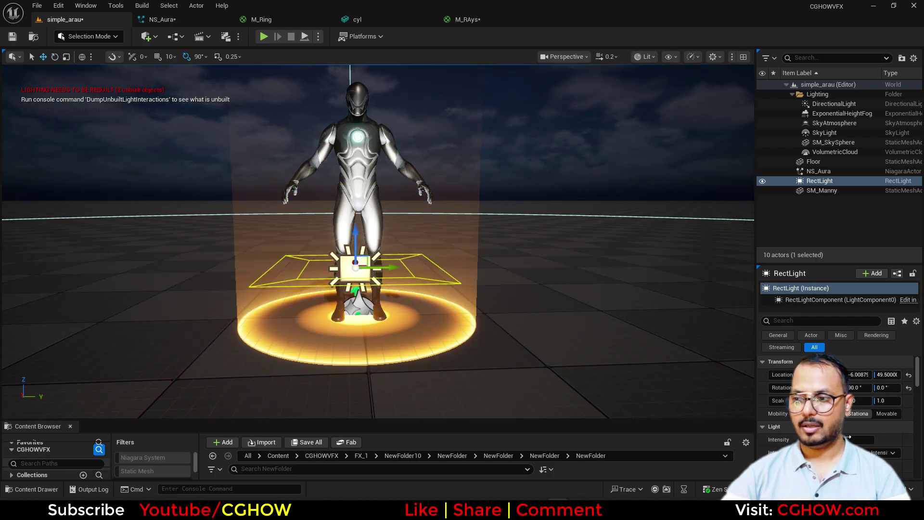
# Give the Rect Light an orange colour (R 1.0, G 0.534) and set its mobility to Movable.
pyautogui.click(839, 466)
pyautogui.moveTo(705, 299)
pyautogui.mouseDown()
pyautogui.moveTo(716, 308)
pyautogui.moveTo(706, 309)
pyautogui.mouseUp()
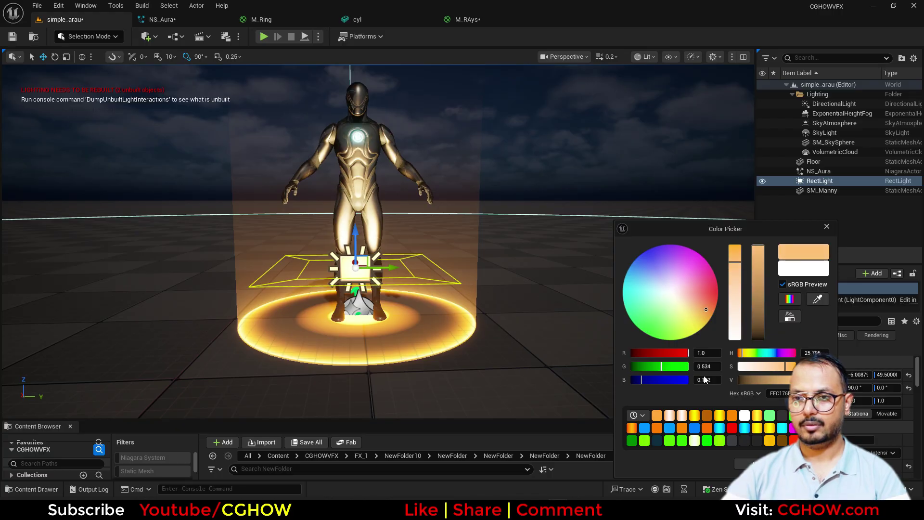
pyautogui.click(746, 463)
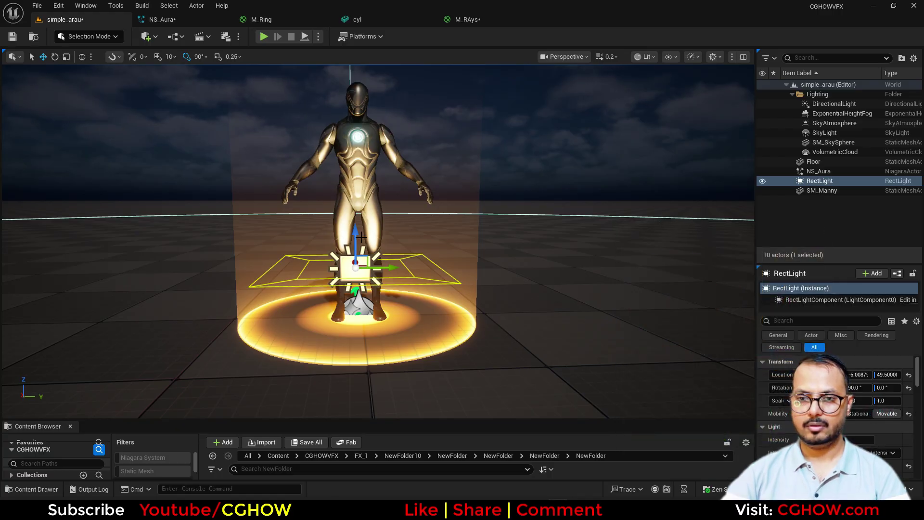
# Lower the Rect Light to a height of about 11.9, just above the floor inside the glowing ring, and deselect it.
pyautogui.moveTo(359, 235); pyautogui.dragTo(357, 295)
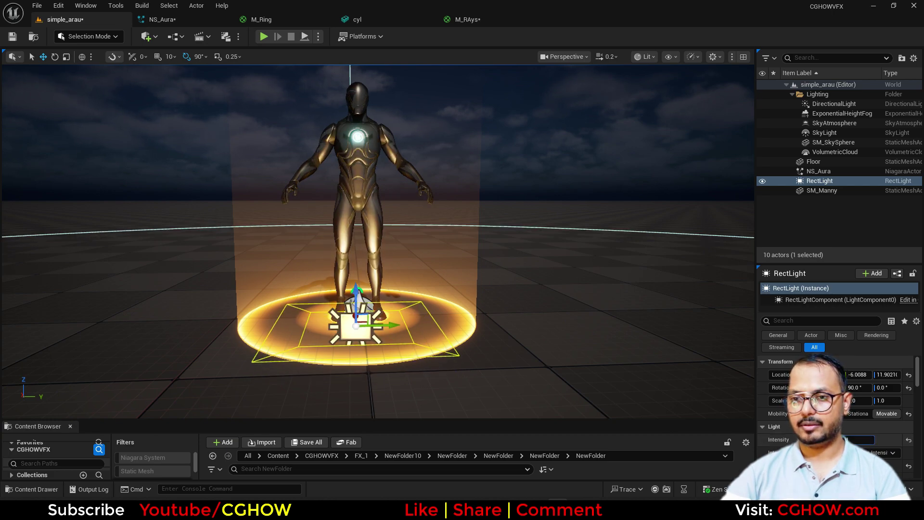
pyautogui.click(517, 255)
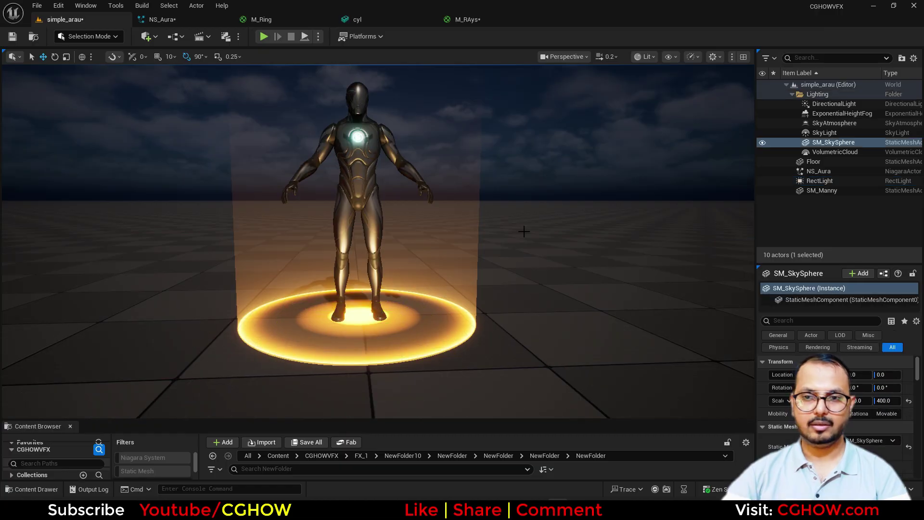
pyautogui.moveTo(414, 343); pyautogui.dragTo(409, 338, button='right')
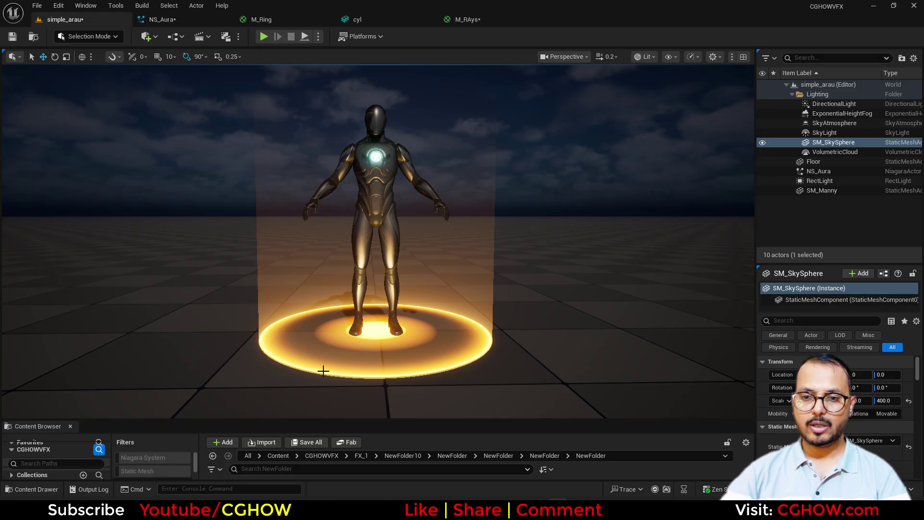
# Duplicate the core emitter in the NS_Aura system and place the copy in the empty area below the existing emitters.
pyautogui.click(180, 24)
pyautogui.moveTo(217, 93); pyautogui.dragTo(104, 93, button='right')
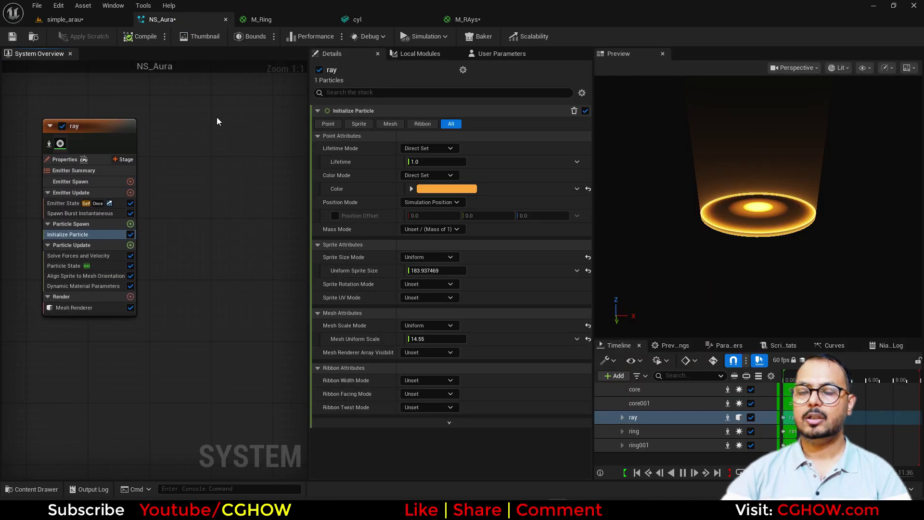
pyautogui.rightClick(217, 116)
pyautogui.moveTo(167, 119); pyautogui.dragTo(305, 119, button='right')
pyautogui.scroll(-3, 142, 130)
pyautogui.moveTo(99, 305); pyautogui.dragTo(237, 316, button='right')
pyautogui.moveTo(51, 119); pyautogui.dragTo(209, 100, button='right')
pyautogui.click(145, 159)
pyautogui.click(121, 256)
pyautogui.hotkey('ctrl', 'v')
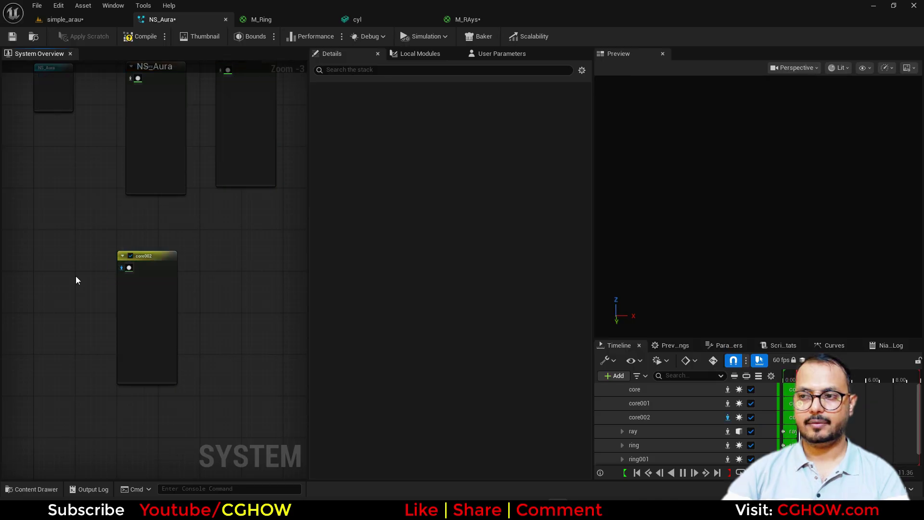
# Delete the Align Sprite to Mesh Orientation module from the copied core emitter.
pyautogui.scroll(3, 160, 233)
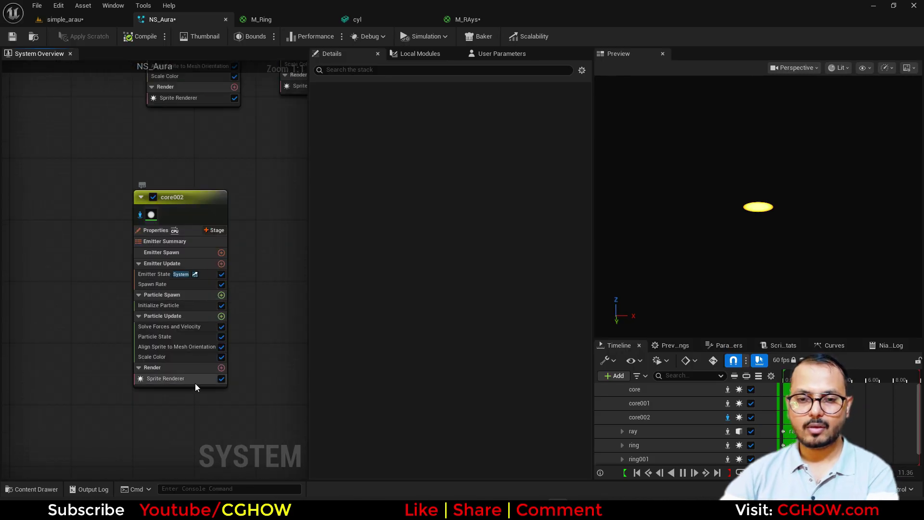
pyautogui.click(195, 380)
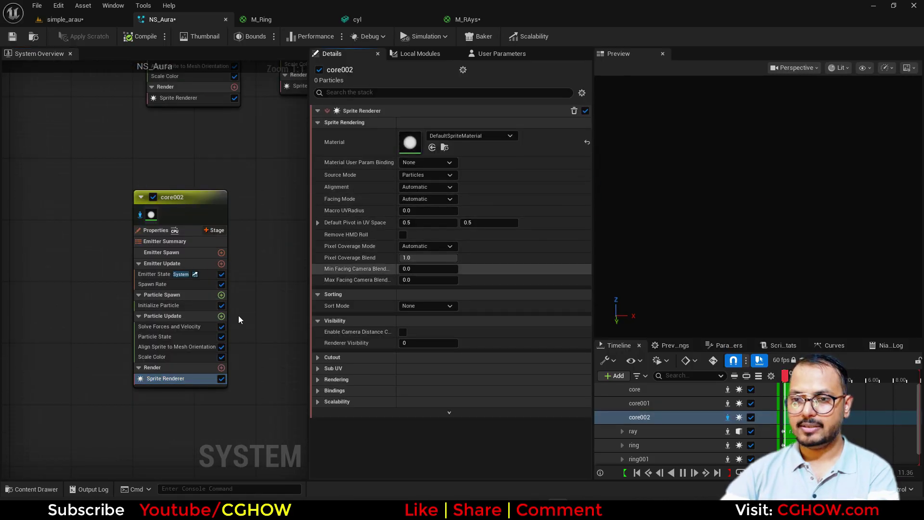
pyautogui.click(186, 346)
pyautogui.press('Delete')
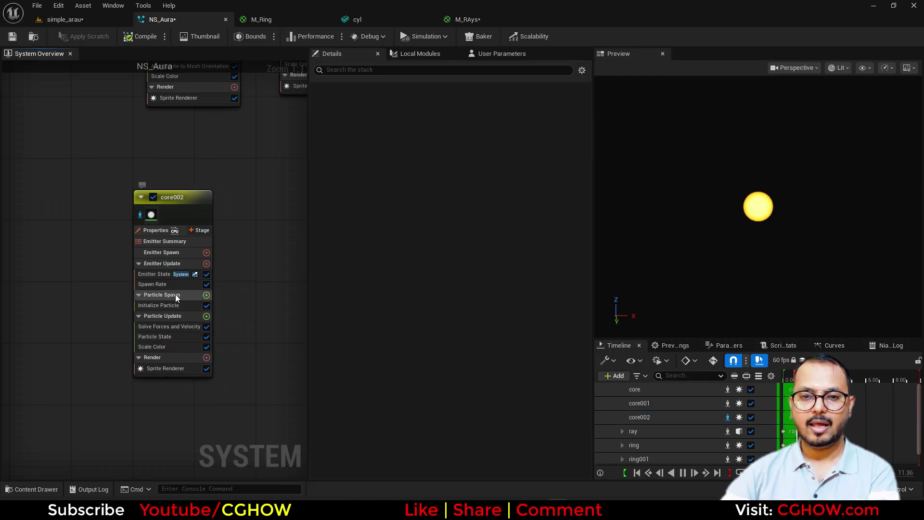
# Set the spawn rate of the core002 emitter to 50.
pyautogui.click(159, 284)
pyautogui.click(416, 124)
pyautogui.write('1')
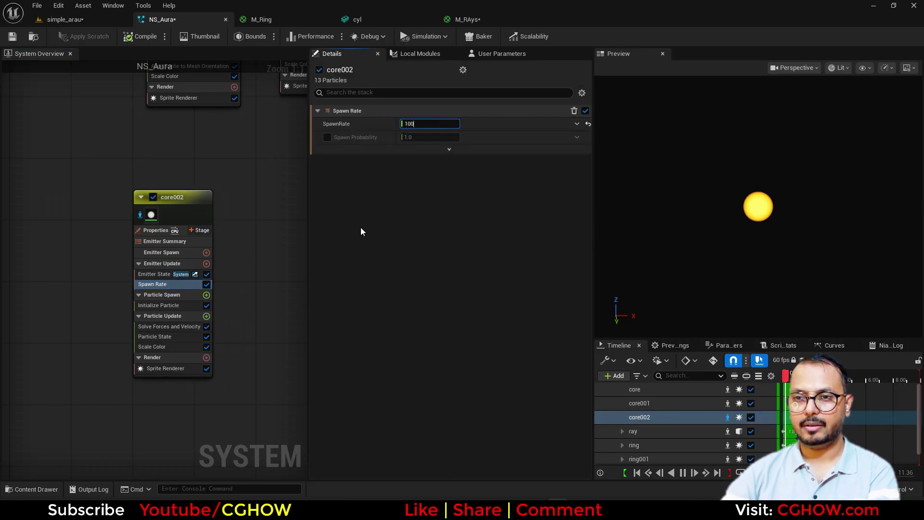
pyautogui.write('00')
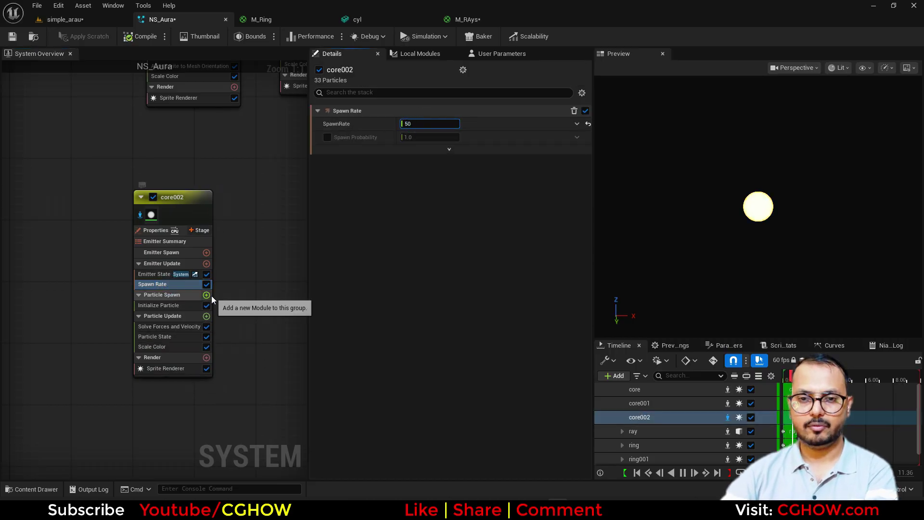
# Add a linear Add Velocity module with about 128 in Z to core002 and set its Sprite Size Mode to Random Uniform.
pyautogui.click(207, 294)
pyautogui.click(238, 127)
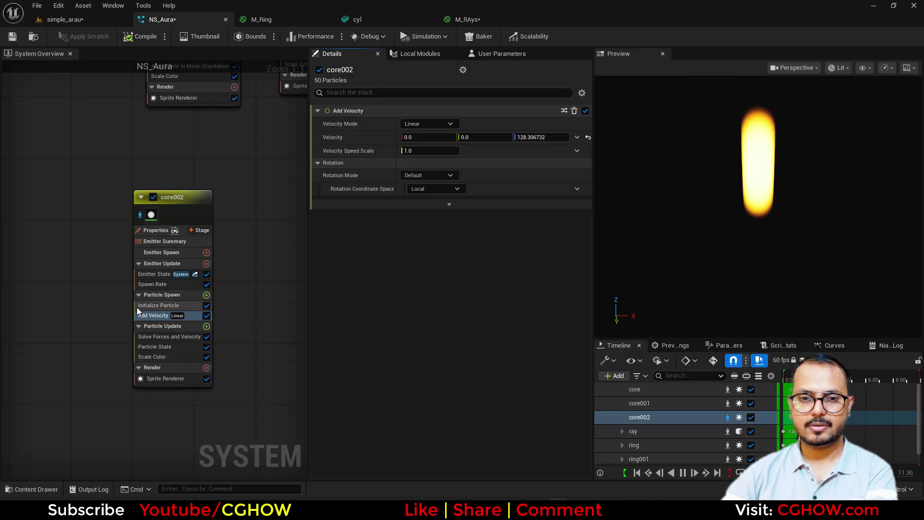
pyautogui.click(159, 305)
pyautogui.click(428, 257)
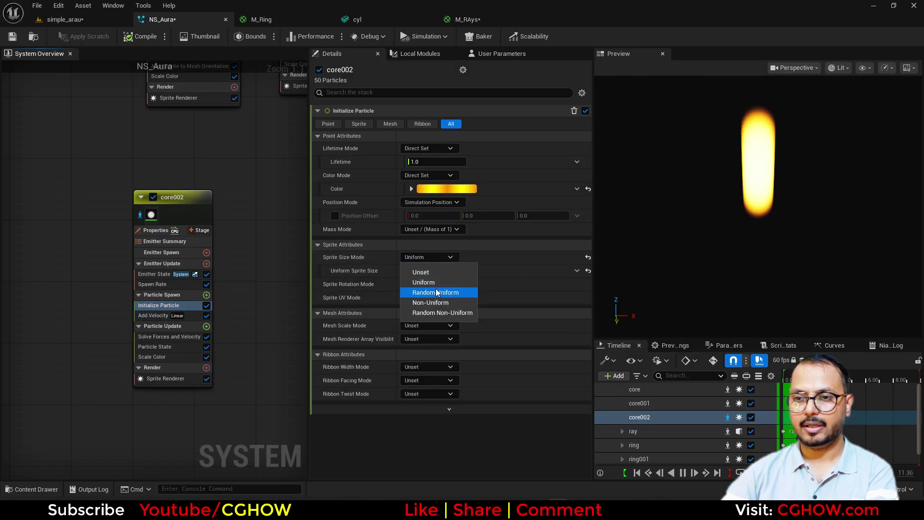
pyautogui.click(431, 291)
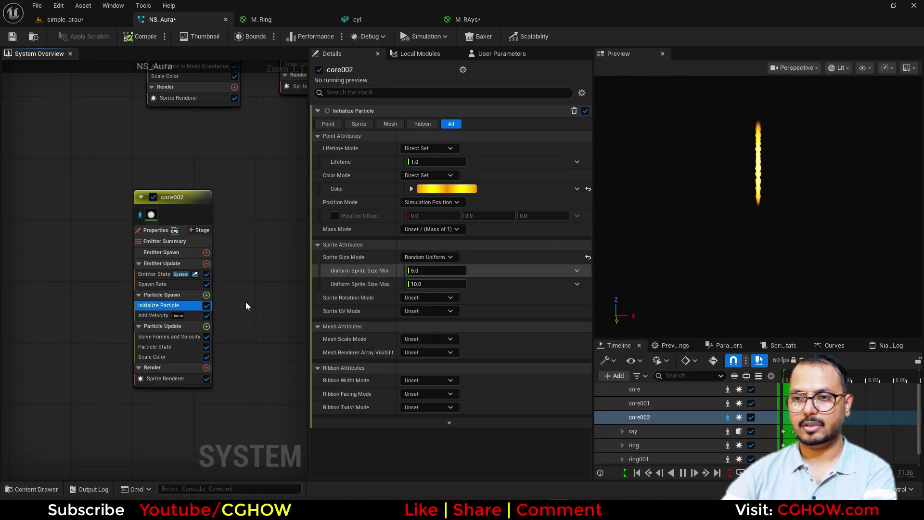
# Add a Shape Location module to core002's Particle Spawn group and place it above Add Velocity.
pyautogui.click(207, 294)
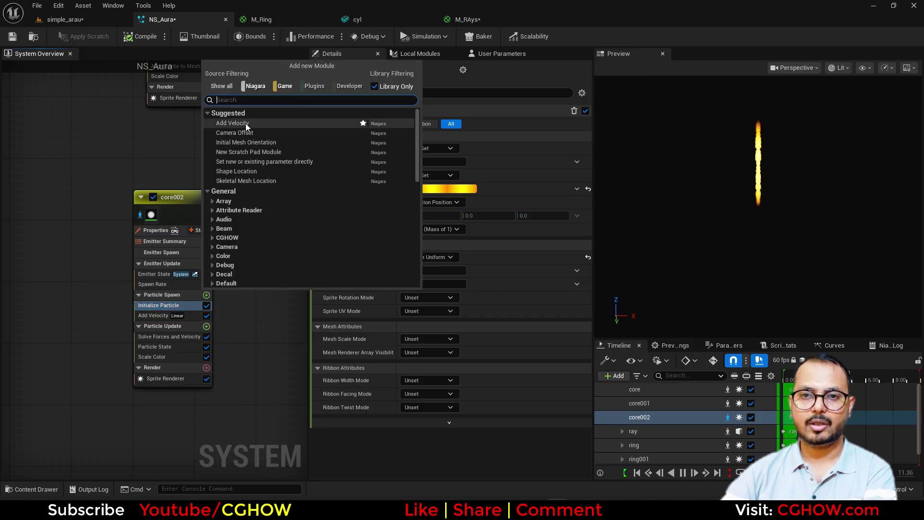
pyautogui.click(247, 172)
pyautogui.click(166, 328)
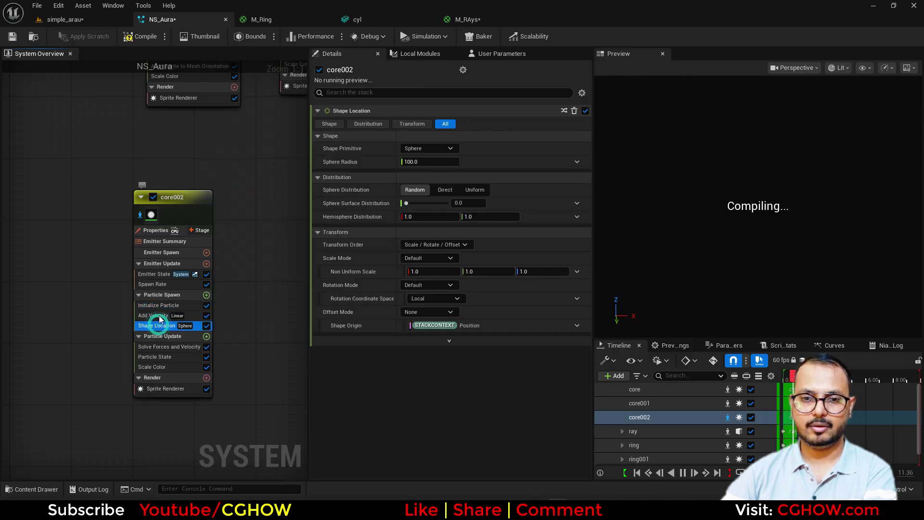
pyautogui.moveTo(159, 315); pyautogui.dragTo(160, 311)
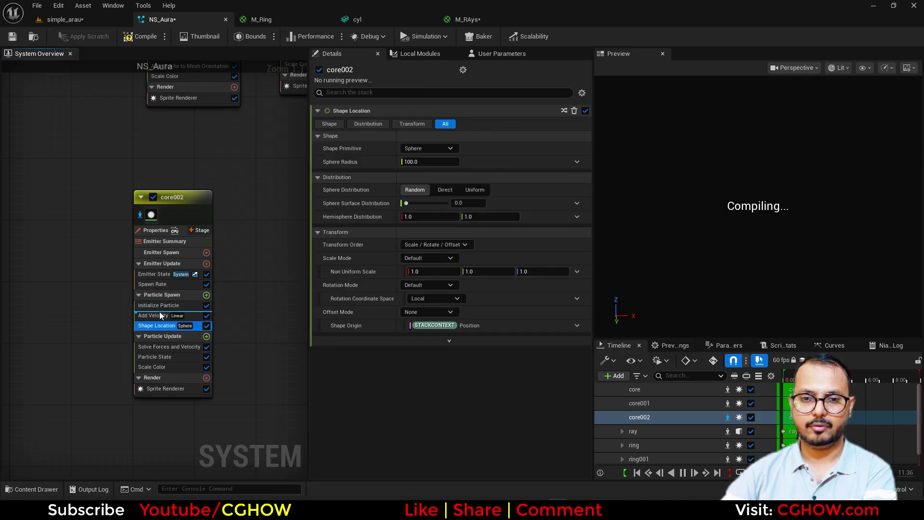
# Make the Shape Location a Cylinder with height 0 and turn off core002's isolation to preview all emitters together.
pyautogui.click(427, 145)
pyautogui.click(423, 176)
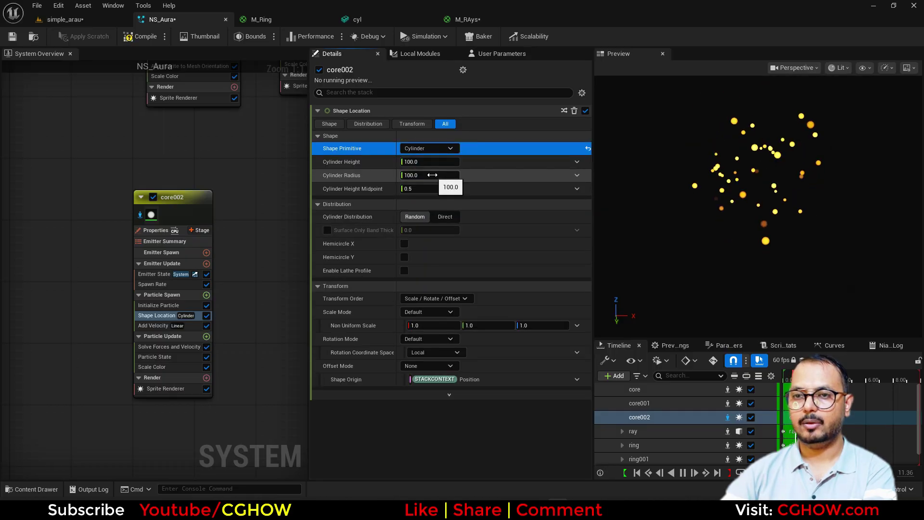
pyautogui.click(428, 162)
pyautogui.write('0')
pyautogui.press('Return')
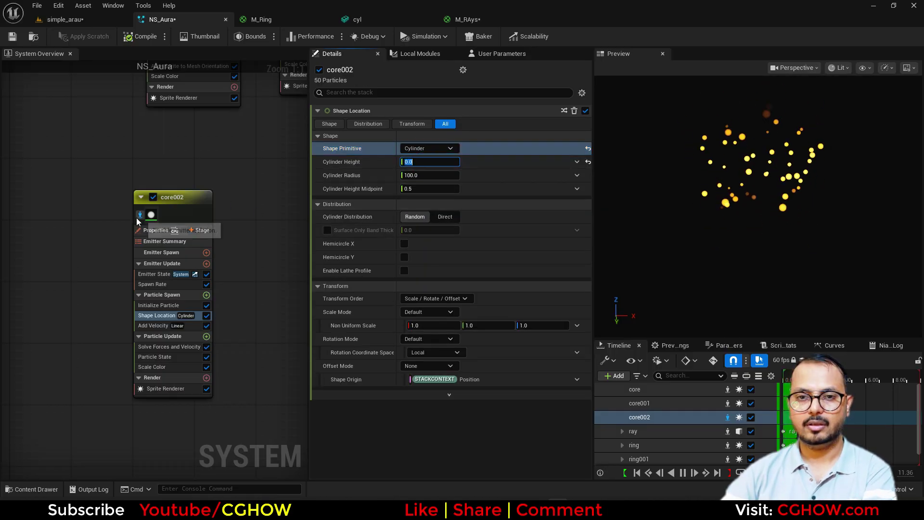
pyautogui.click(139, 217)
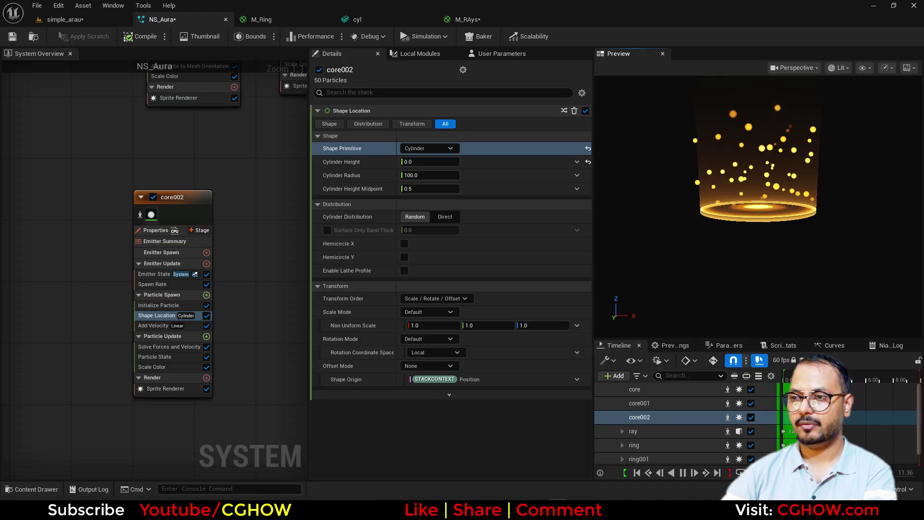
# Set core002's Lifetime Mode to Random with a minimum of 0.2 and a maximum of 1.5.
pyautogui.click(158, 305)
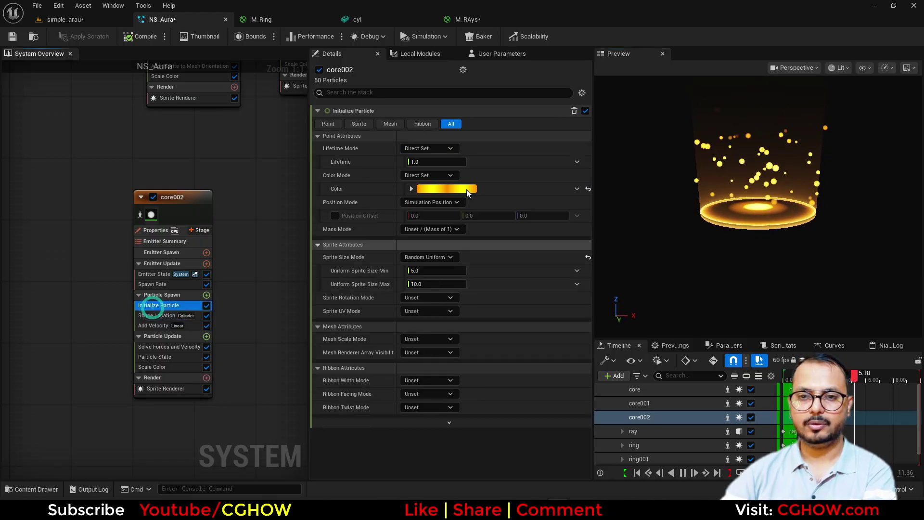
pyautogui.click(429, 176)
pyautogui.click(440, 177)
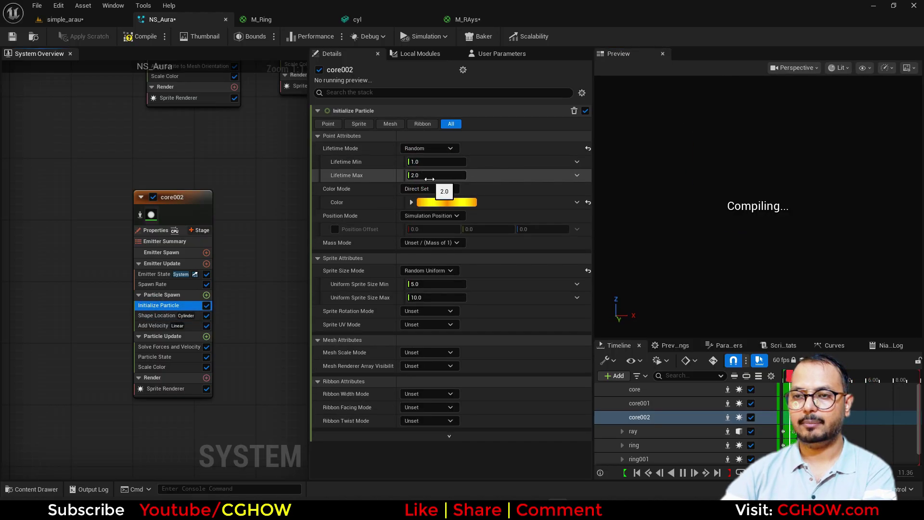
pyautogui.click(423, 162)
pyautogui.press('Tab')
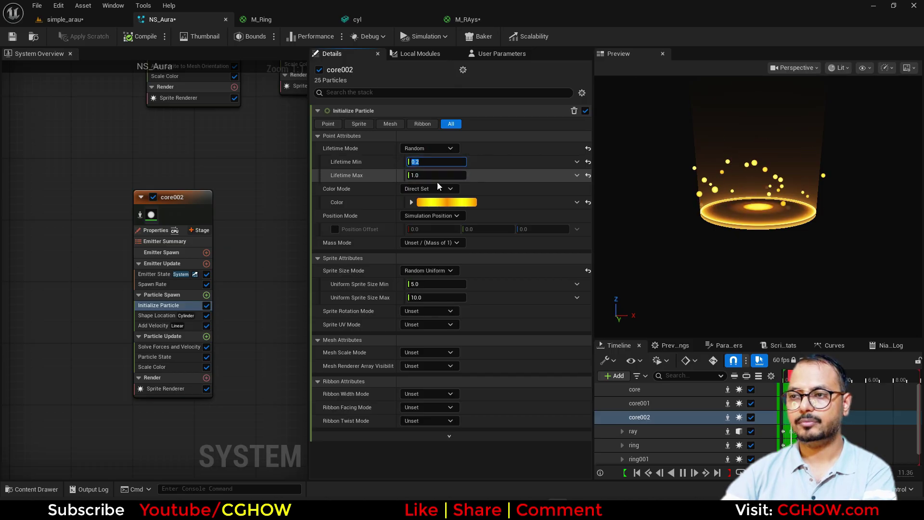
pyautogui.write('1.5')
pyautogui.press('Return')
# Set core002's random sprite size to a maximum of 2.0 and a minimum of 0.1, and check the particles in the level.
pyautogui.click(429, 296)
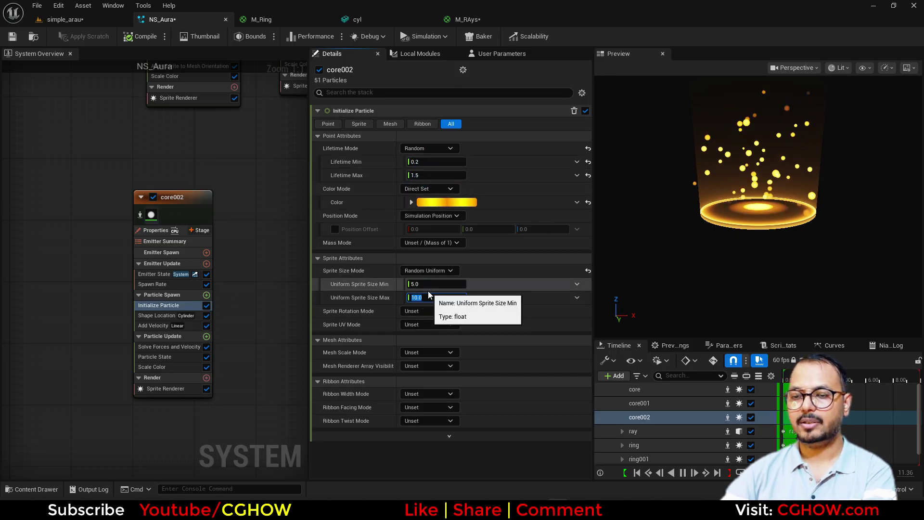
pyautogui.write('2')
pyautogui.press('Return')
pyautogui.click(423, 285)
pyautogui.write('0.1')
pyautogui.press('Return')
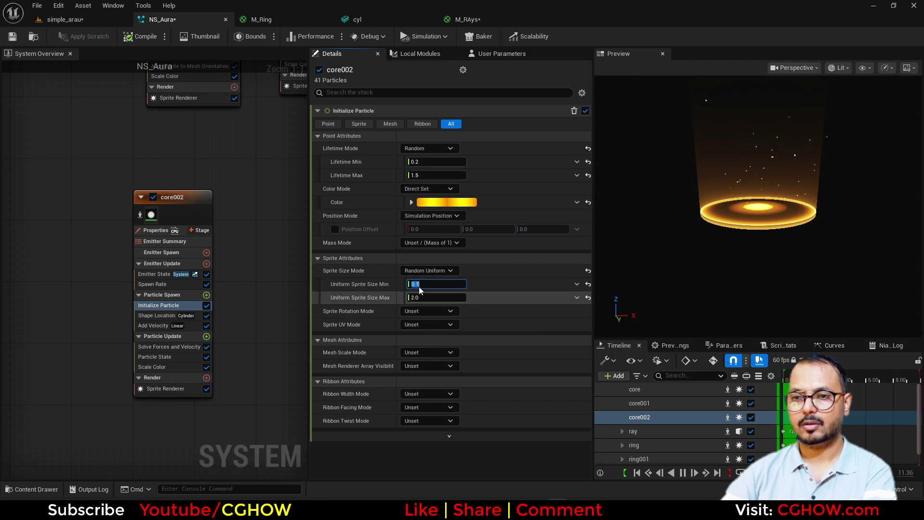
pyautogui.click(91, 23)
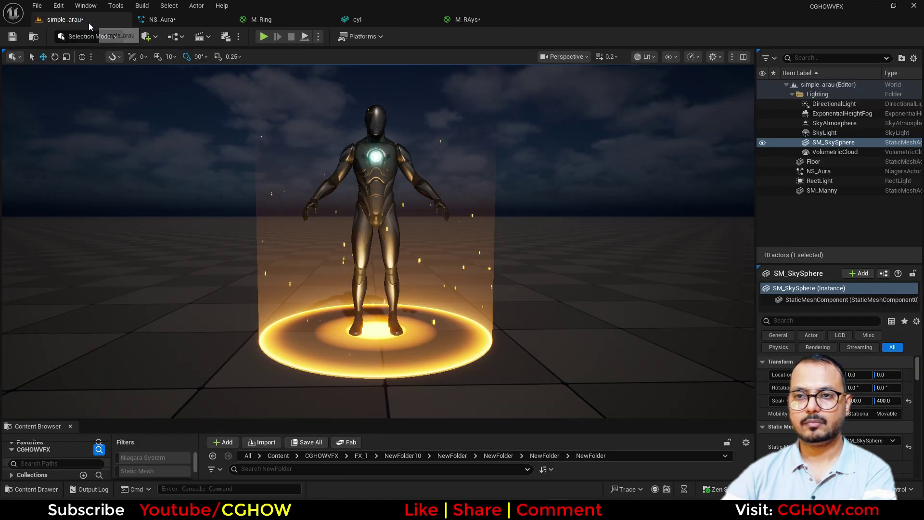
# Randomize core002's Velocity Speed Scale with a Random Range Float from 0.2 to 1.0 and reduce the Z velocity to about 43.
pyautogui.click(158, 21)
pyautogui.click(163, 326)
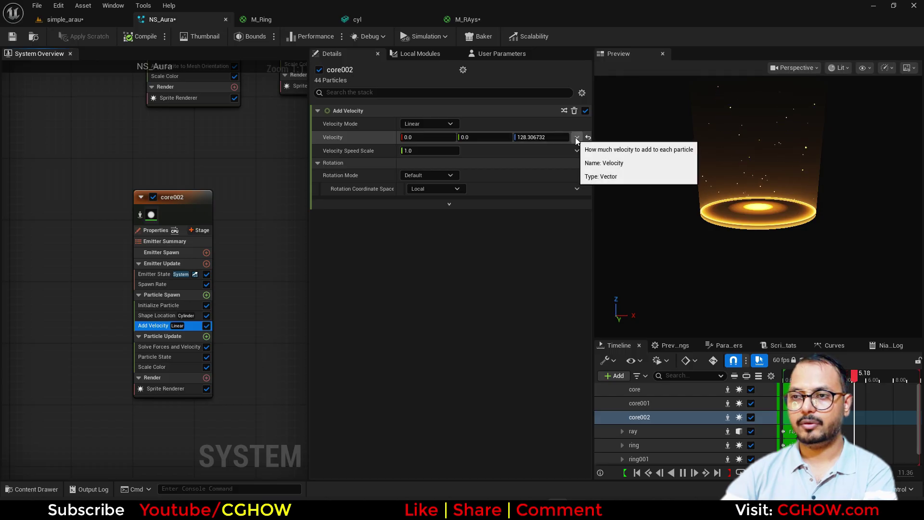
pyautogui.click(576, 150)
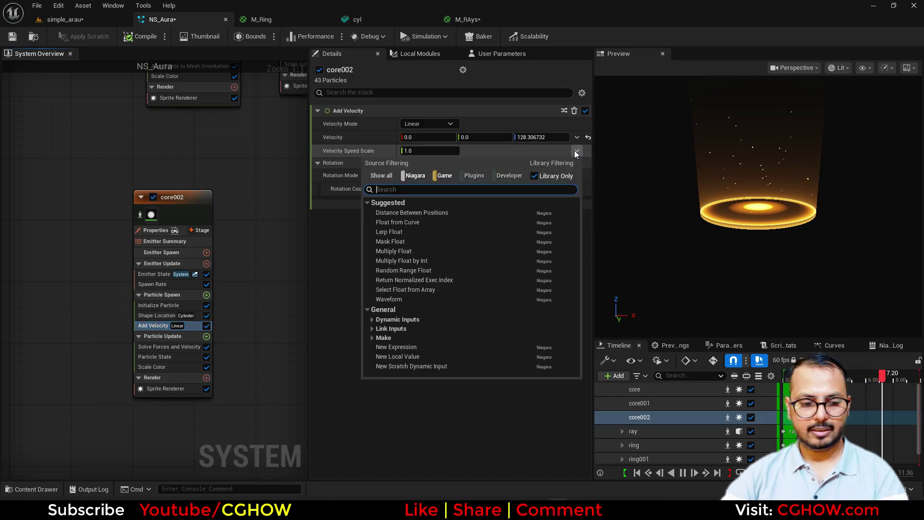
pyautogui.write('uni')
pyautogui.click(406, 213)
pyautogui.click(426, 164)
pyautogui.write('0.2')
pyautogui.press('Return')
pyautogui.click(428, 177)
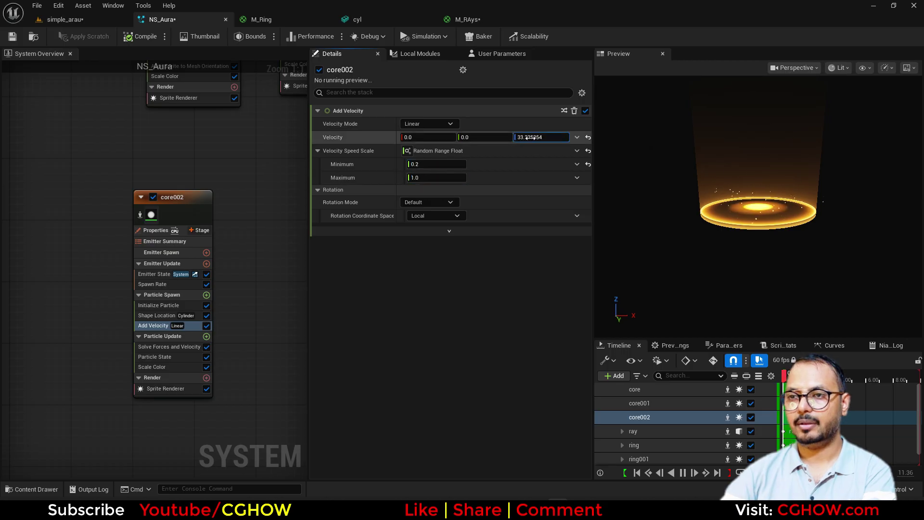
pyautogui.moveTo(530, 137); pyautogui.dragTo(462, 128)
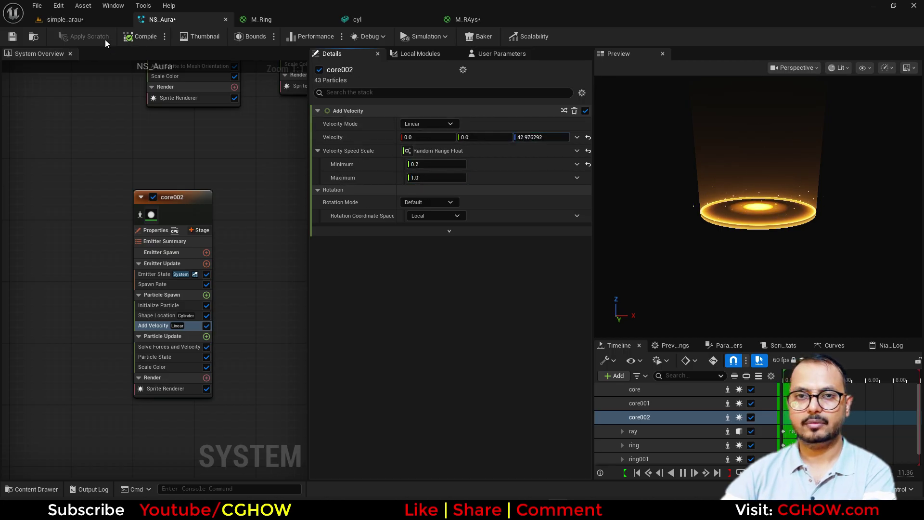
# Add a Curl Noise Force module to core002's Particle Update group with a noise strength of about 28.5.
pyautogui.click(207, 335)
pyautogui.write('cur')
pyautogui.click(245, 202)
pyautogui.moveTo(417, 125); pyautogui.dragTo(445, 124)
# Enable Pan Noise Field on the Curl Noise Force with values 0.2, 0.5 and 1.0, and check the effect in the level.
pyautogui.click(327, 164)
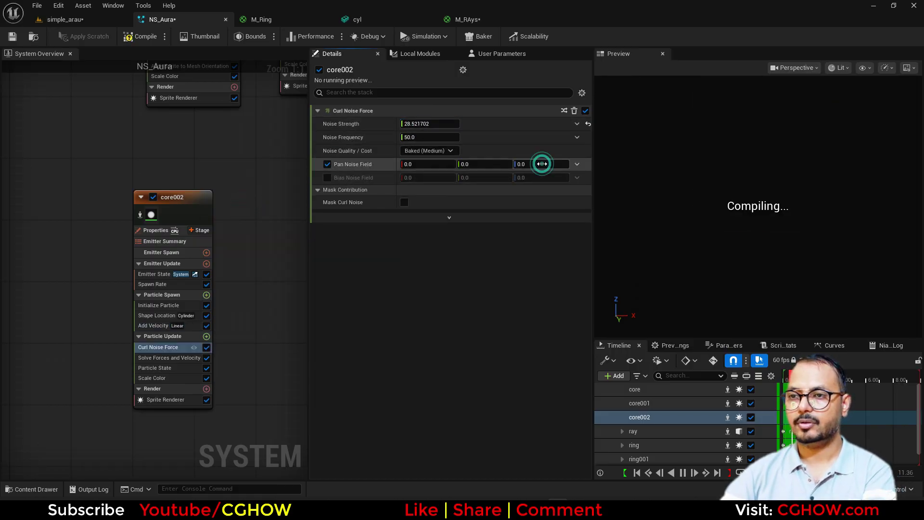
pyautogui.click(542, 164)
pyautogui.write('1')
pyautogui.press('Return')
pyautogui.click(503, 166)
pyautogui.write('0.5')
pyautogui.click(442, 164)
pyautogui.write('0.2')
pyautogui.press('Return')
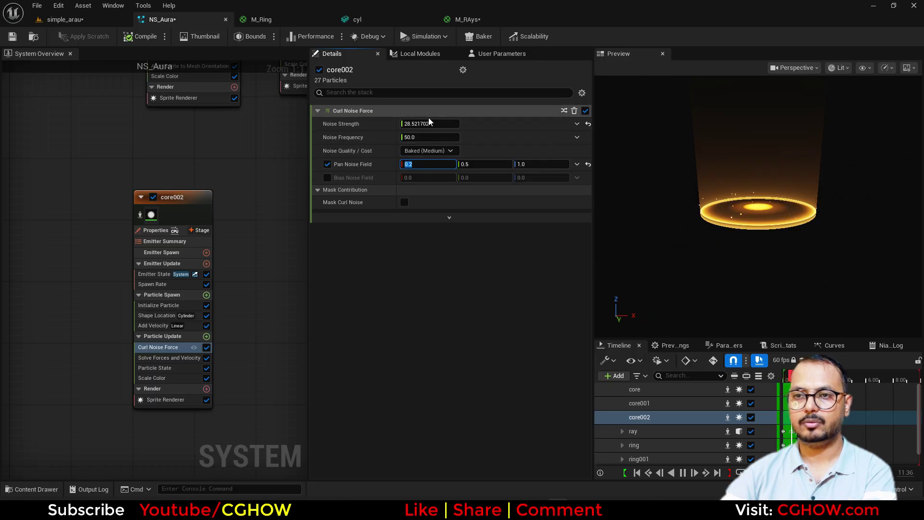
pyautogui.click(65, 19)
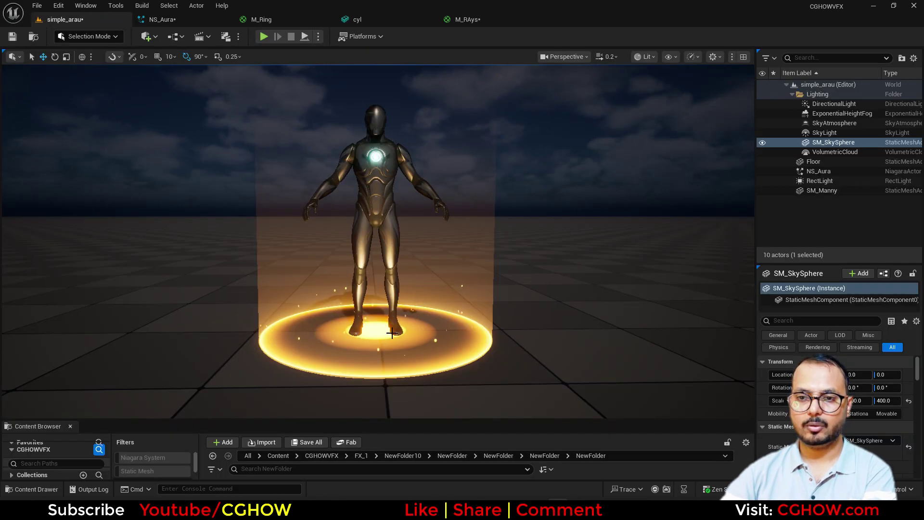
# Raise core002's Lifetime Max first to 2 and finally to 5.0, checking the rising particles in the level in between.
pyautogui.click(162, 20)
pyautogui.click(159, 306)
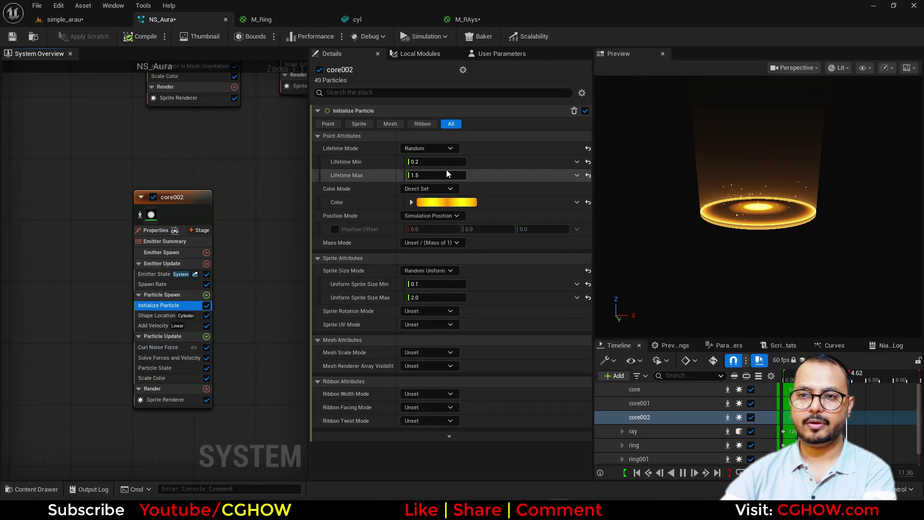
pyautogui.click(428, 175)
pyautogui.write('2')
pyautogui.press('Return')
pyautogui.click(89, 20)
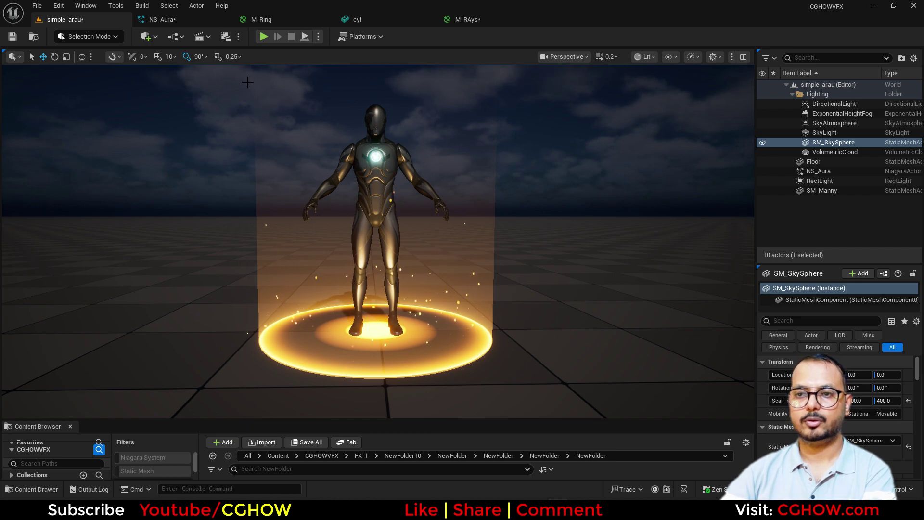
pyautogui.click(168, 21)
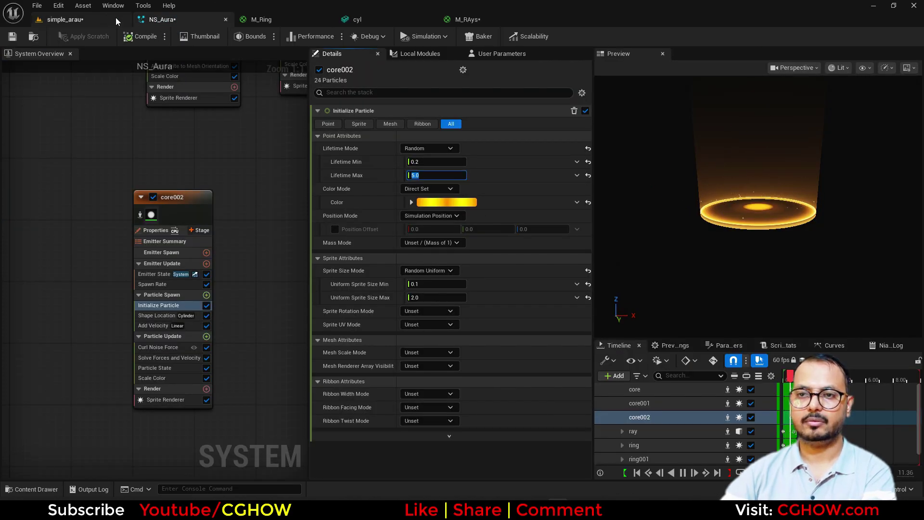
# Set core002's Spawn Rate to 20 and check the sparser sparks around the character in the level.
pyautogui.click(91, 19)
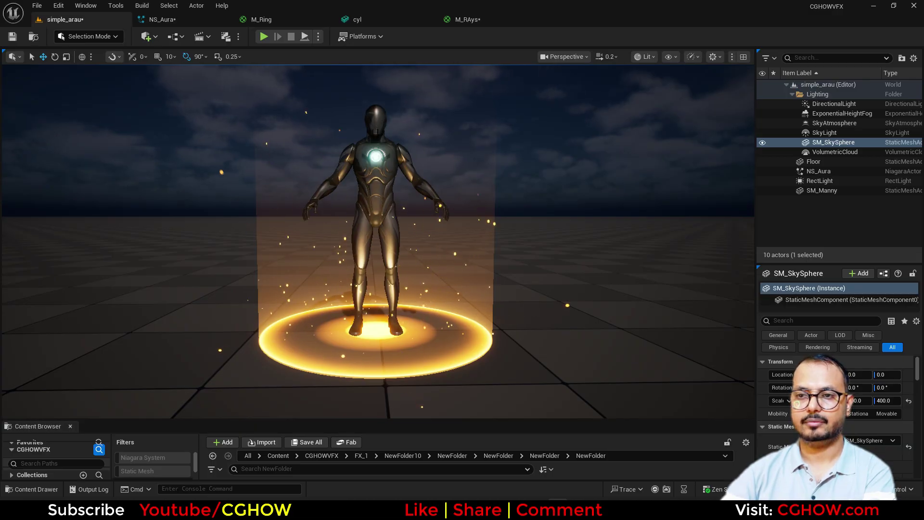
pyautogui.click(164, 20)
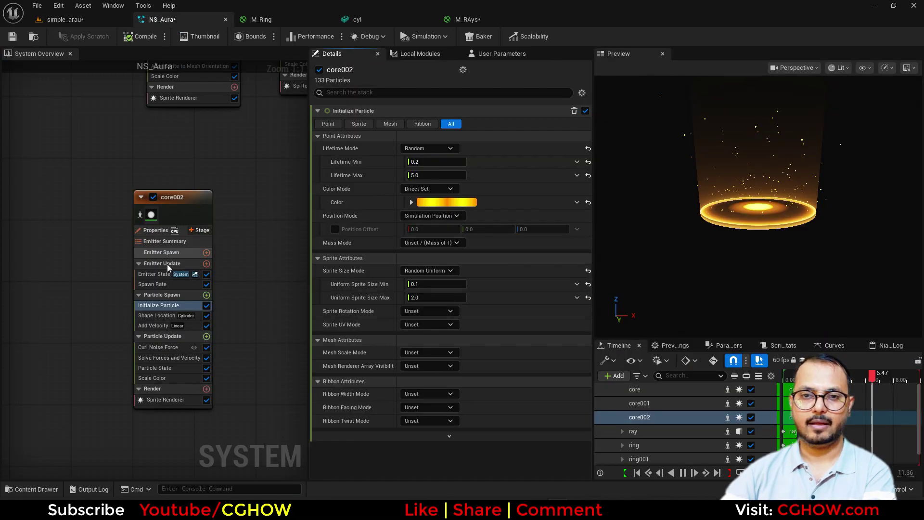
pyautogui.click(163, 284)
pyautogui.click(425, 125)
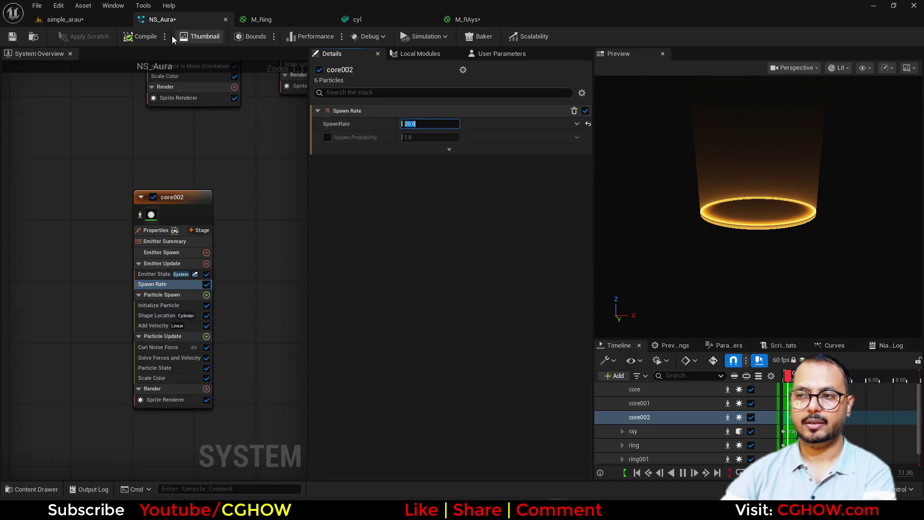
pyautogui.click(102, 23)
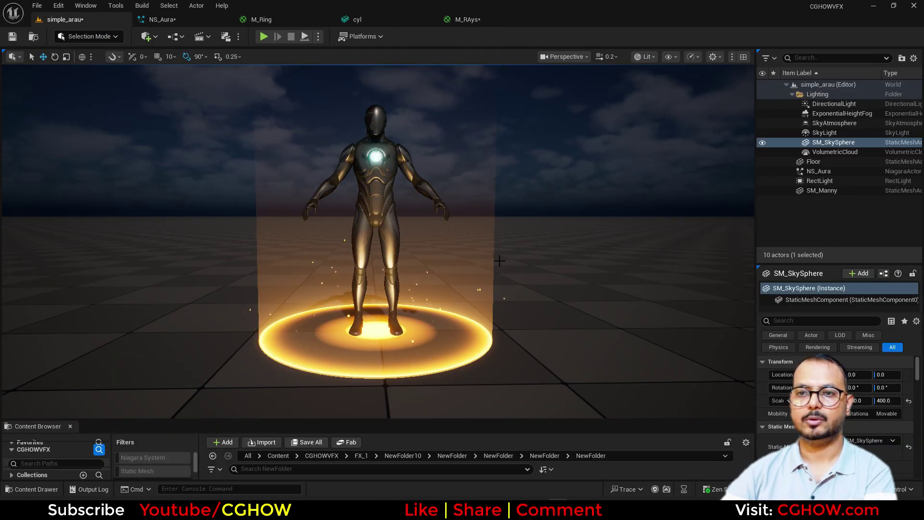
pyautogui.scroll(-2, 499, 261)
pyautogui.keyDown('alt'); pyautogui.moveTo(487, 263); pyautogui.dragTo(693, 303); pyautogui.keyUp('alt')
pyautogui.keyDown('alt'); pyautogui.moveTo(625, 267); pyautogui.dragTo(449, 324); pyautogui.keyUp('alt')
pyautogui.keyDown('alt'); pyautogui.moveTo(449, 325); pyautogui.dragTo(476, 325, button='right'); pyautogui.keyUp('alt')
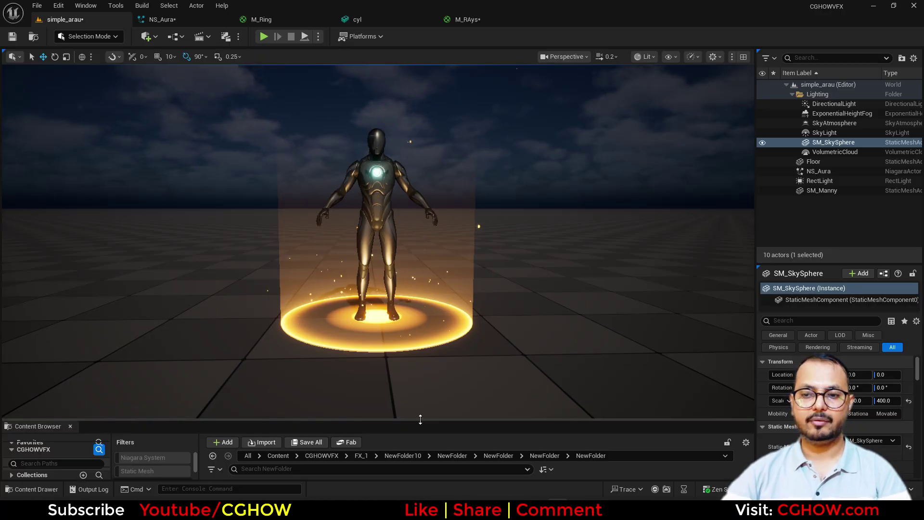
# Enlarge the Content Browser area, select SM_Manny and filter its details for the overlay material setting.
pyautogui.moveTo(421, 413); pyautogui.dragTo(432, 288)
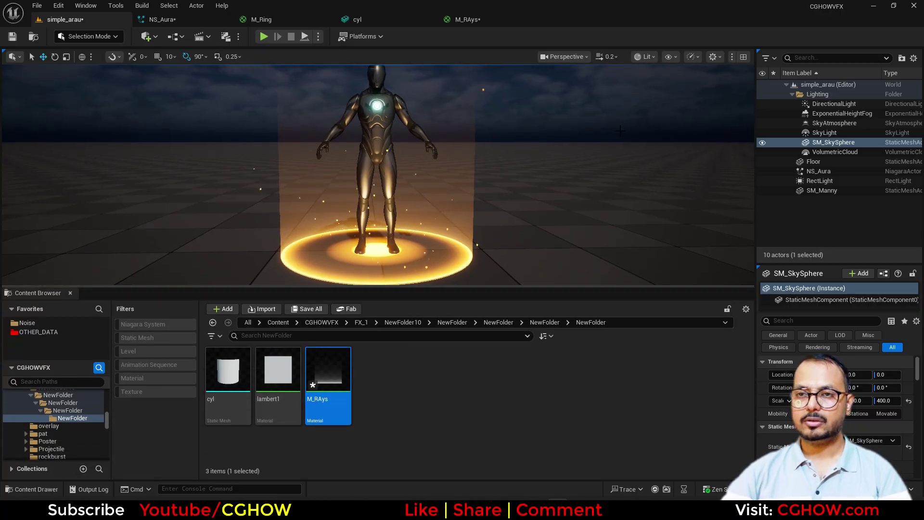
pyautogui.click(822, 190)
pyautogui.click(792, 320)
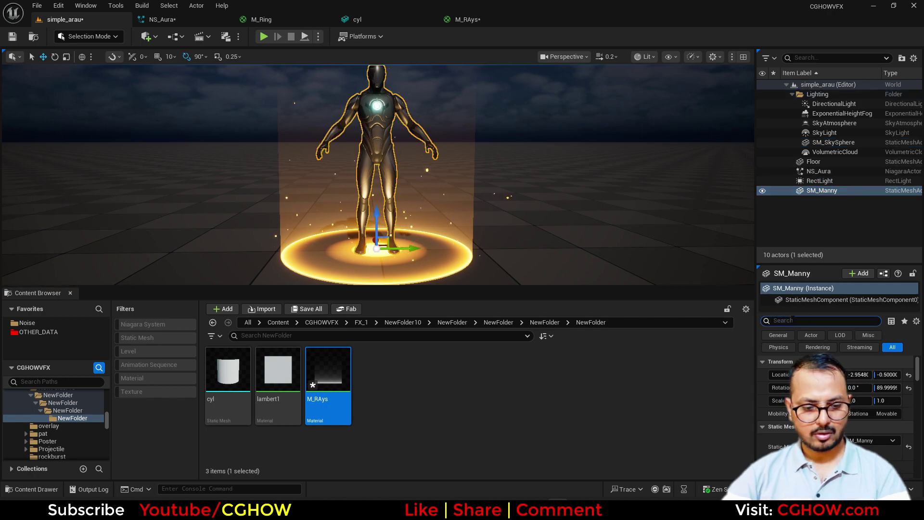
pyautogui.write('overl')
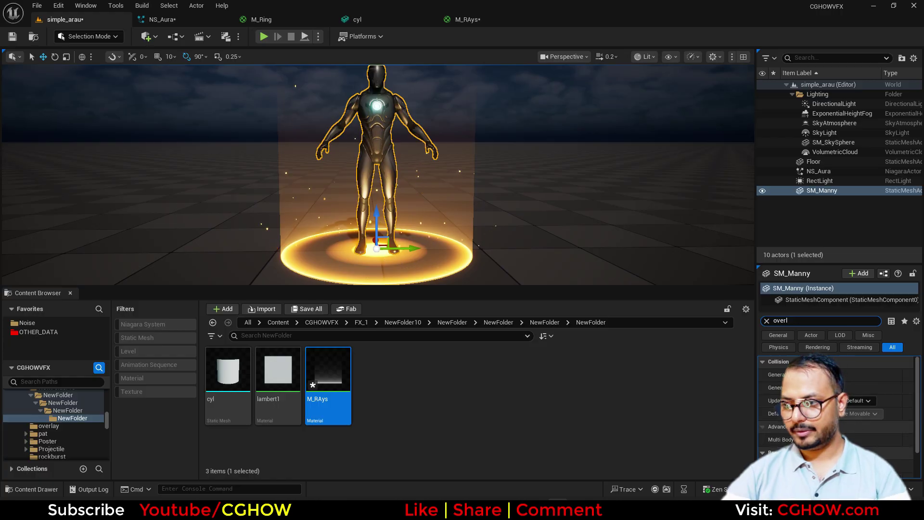
pyautogui.write('a')
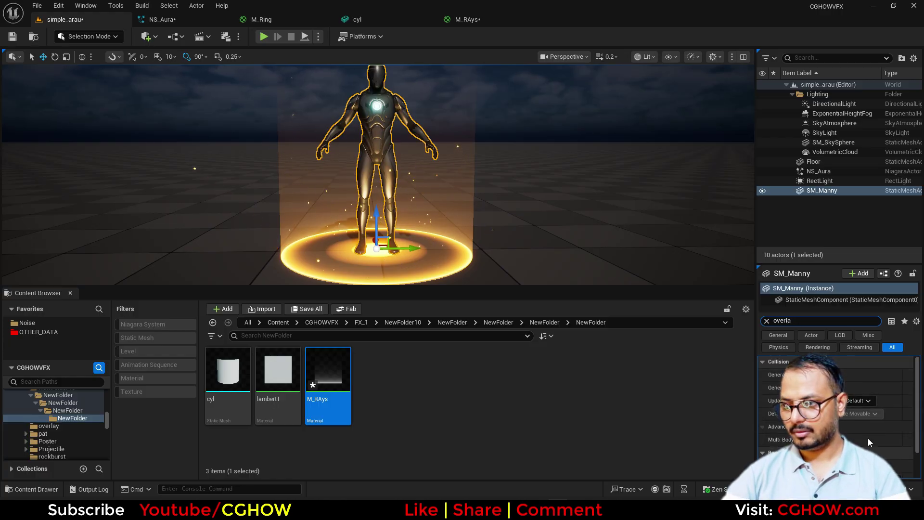
# Create a new material named m_overlay in the current folder and open it for editing.
pyautogui.rightClick(512, 437)
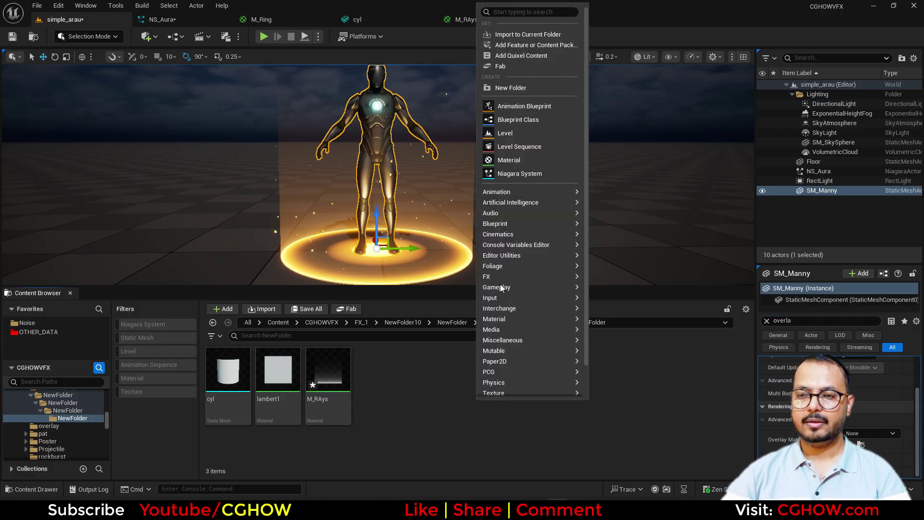
pyautogui.click(507, 158)
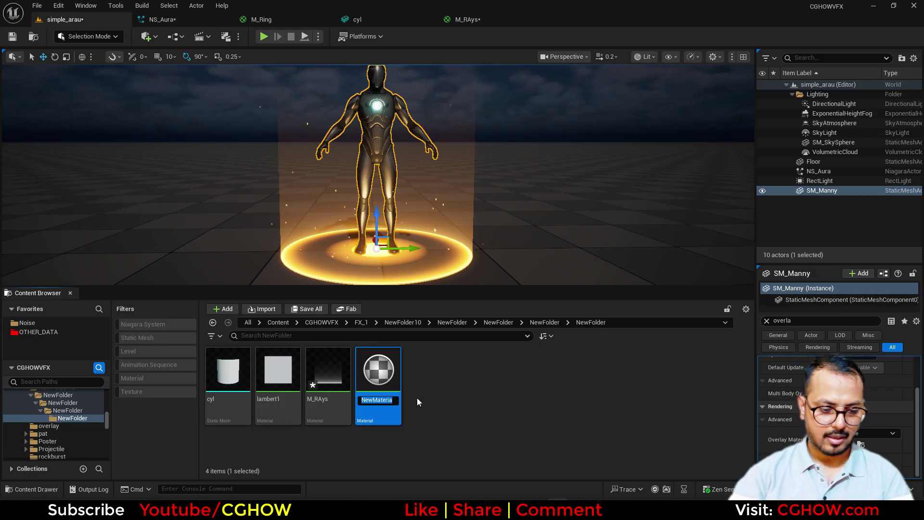
pyautogui.write('m_overlay')
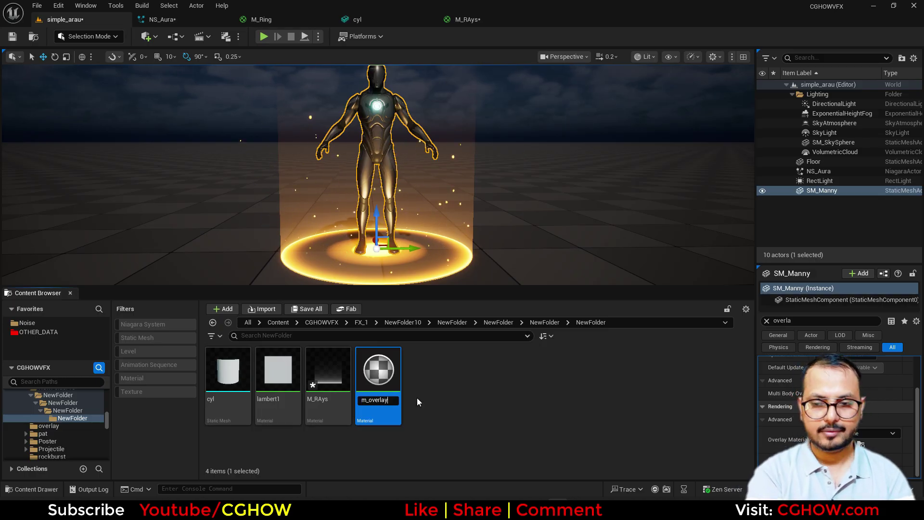
pyautogui.press('Return')
pyautogui.press('Return')
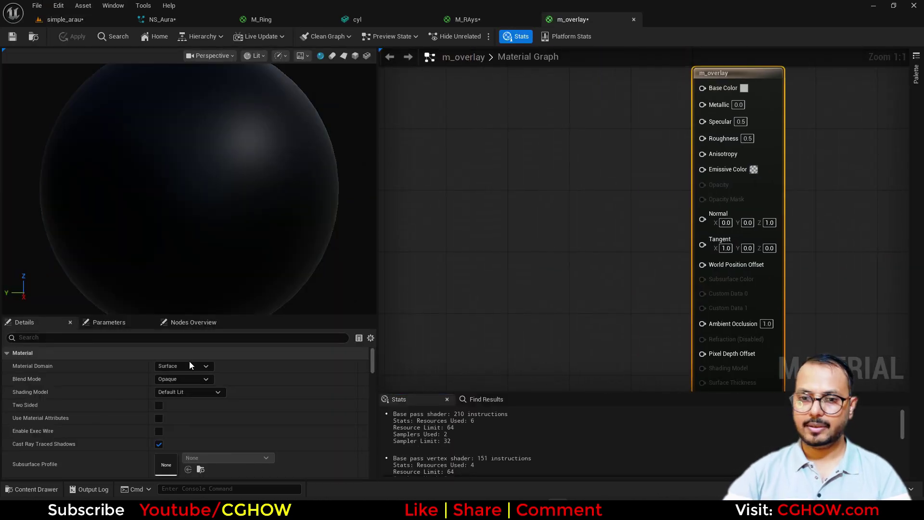
# Set m_overlay to the Additive blend mode and Unlit shading model, and make it two-sided.
pyautogui.click(184, 378)
pyautogui.click(170, 412)
pyautogui.click(188, 392)
pyautogui.click(177, 272)
pyautogui.click(158, 405)
pyautogui.moveTo(533, 194); pyautogui.dragTo(533, 287, button='right')
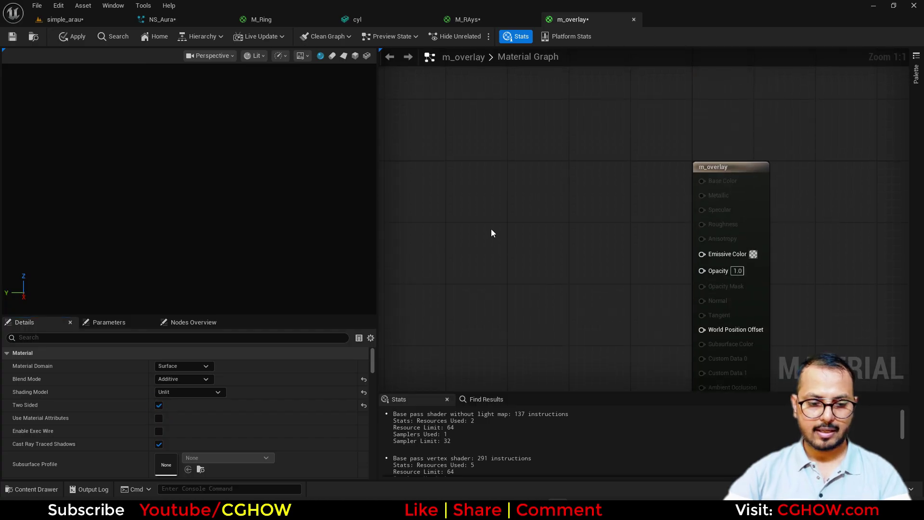
# Add a Fresnel node with exponent 2.0 and feed its output into the Base of a new Power node.
pyautogui.rightClick(440, 234)
pyautogui.write('fresnel')
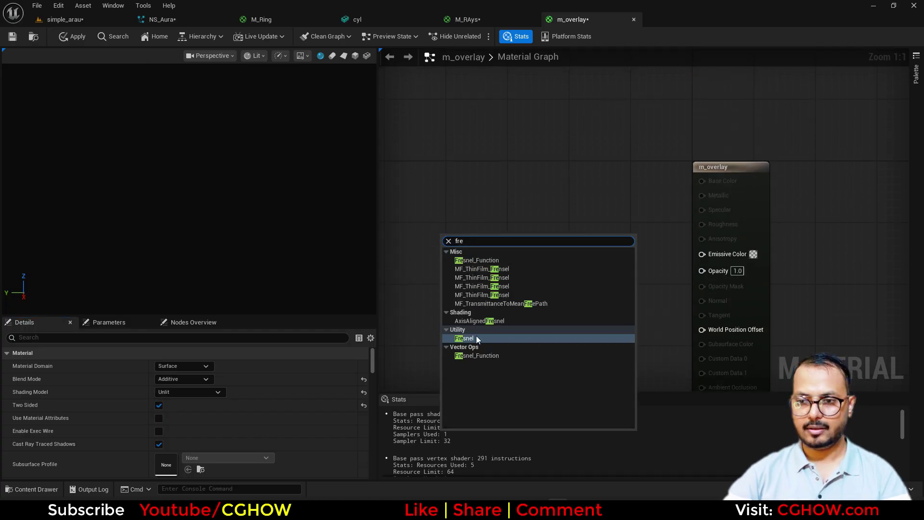
pyautogui.click(475, 336)
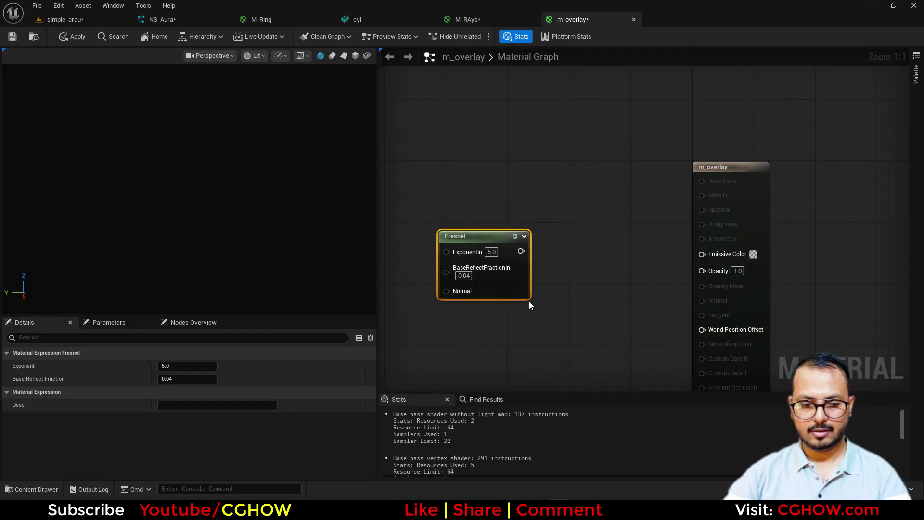
pyautogui.moveTo(489, 237); pyautogui.dragTo(434, 244)
pyautogui.click(480, 242)
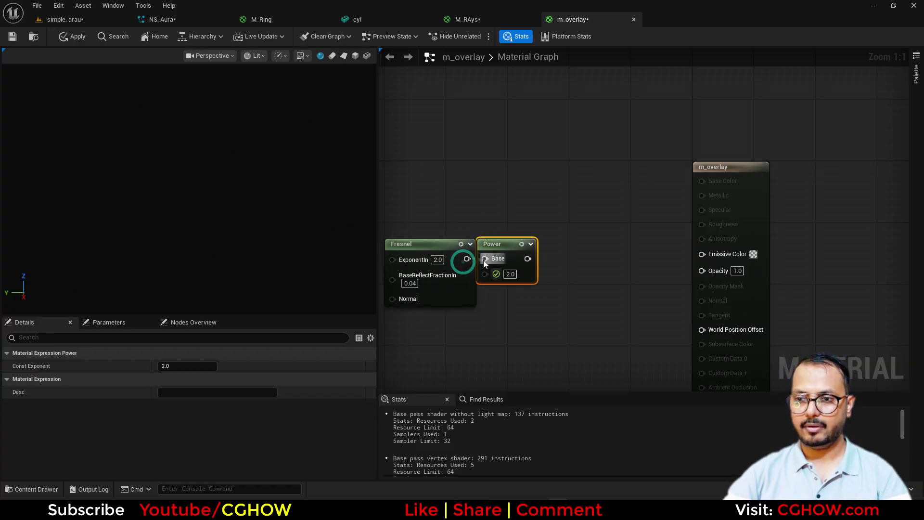
# Add a scalar parameter named power with default 2 as the Power node's exponent and connect the Power result to Opacity.
pyautogui.click(487, 317)
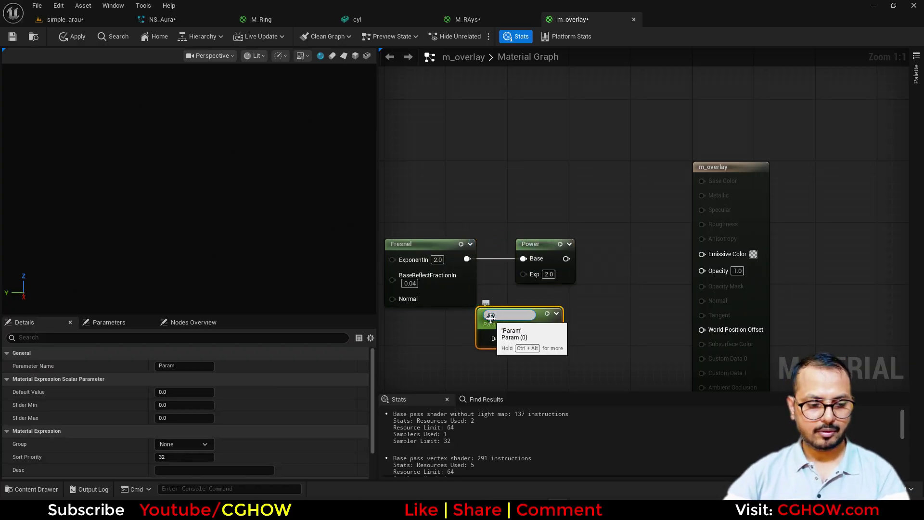
pyautogui.write('er')
pyautogui.press('Return')
pyautogui.moveTo(553, 335); pyautogui.dragTo(580, 273)
pyautogui.click(535, 336)
pyautogui.write('2')
pyautogui.press('Return')
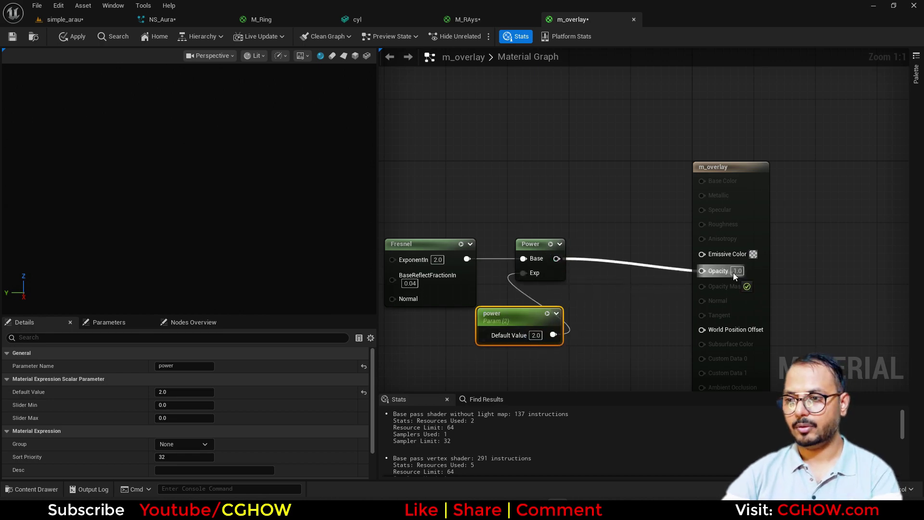
pyautogui.moveTo(714, 264); pyautogui.dragTo(713, 266)
# Add a three-component vector constant above the Fresnel node and convert it to a parameter named color.
pyautogui.moveTo(494, 170); pyautogui.dragTo(495, 217, button='right')
pyautogui.press('3')
pyautogui.click(447, 151)
pyautogui.rightClick(476, 200)
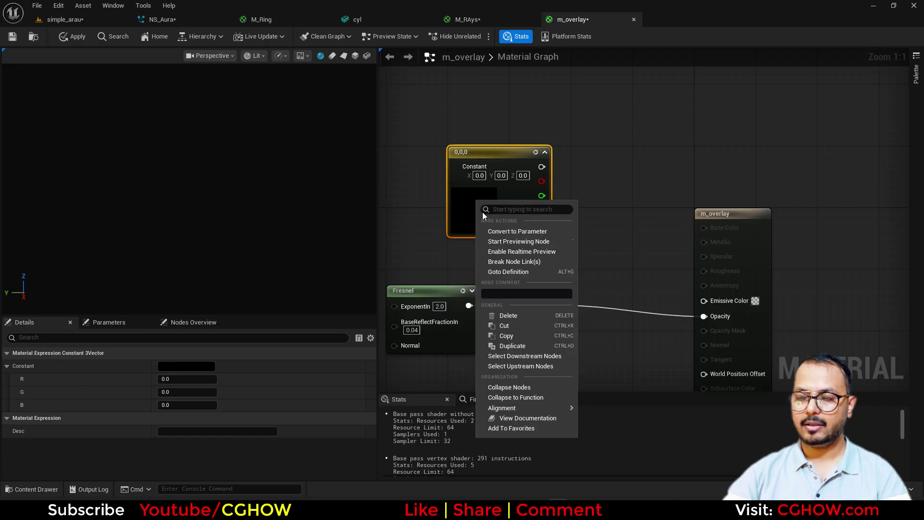
pyautogui.click(517, 232)
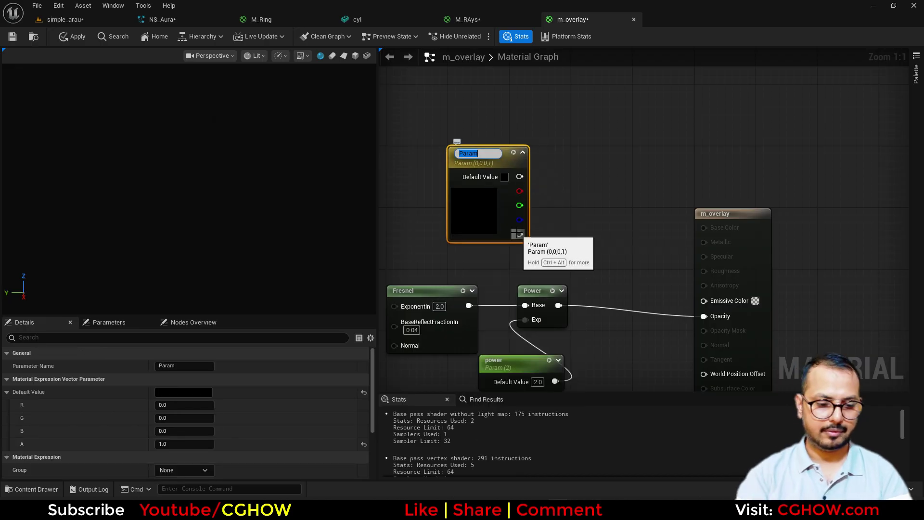
pyautogui.write('color')
pyautogui.press('Return')
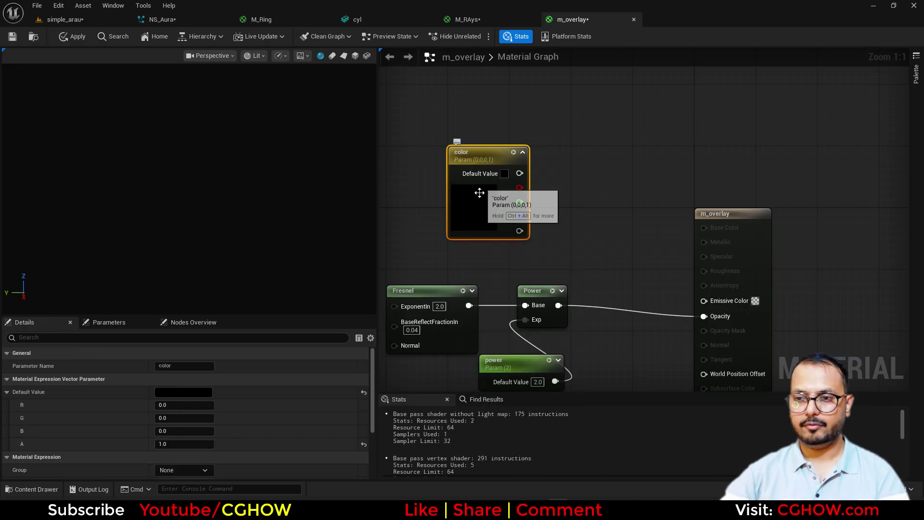
# Set the color parameter to orange (R 1.0, G 0.301367, B 0.0), connect it to Emissive Color and save m_overlay.
pyautogui.doubleClick(491, 208)
pyautogui.click(595, 296)
pyautogui.moveTo(637, 289); pyautogui.dragTo(637, 231)
pyautogui.click(635, 452)
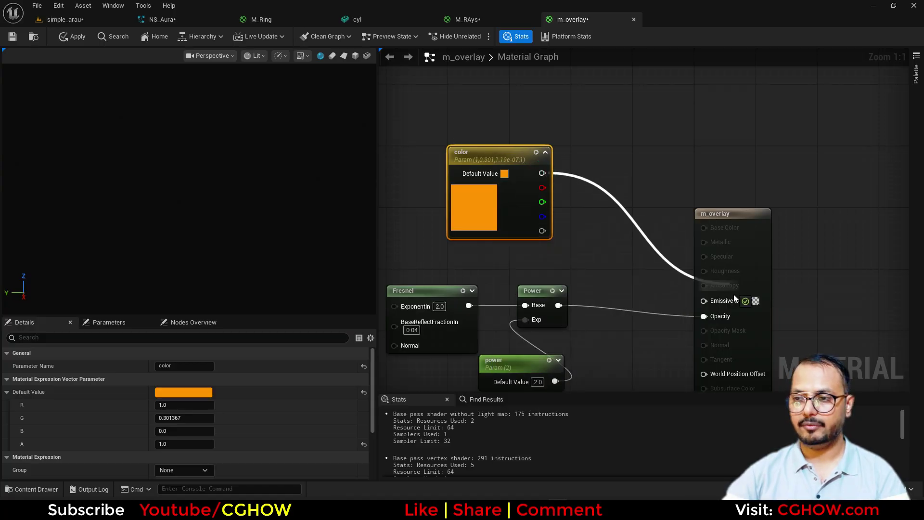
pyautogui.moveTo(735, 305); pyautogui.dragTo(731, 303)
pyautogui.moveTo(614, 306); pyautogui.dragTo(644, 243, button='right')
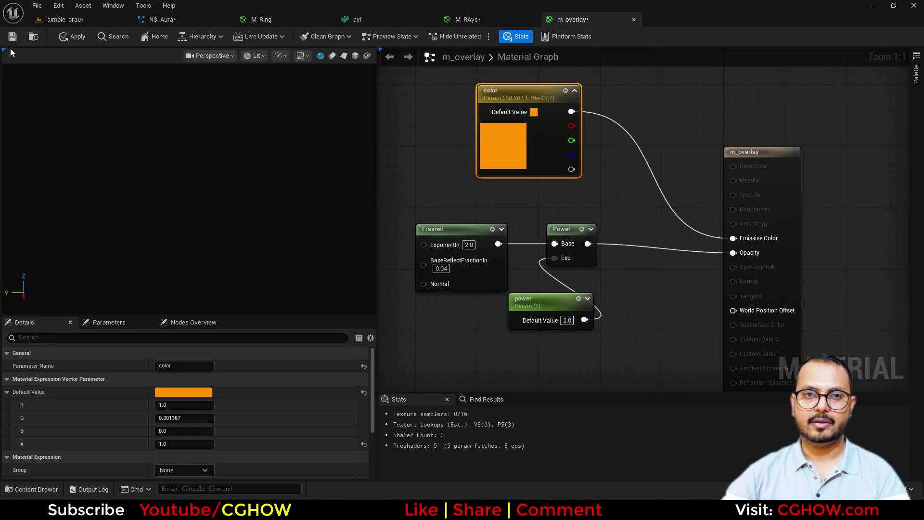
pyautogui.hotkey('ctrl', 's')
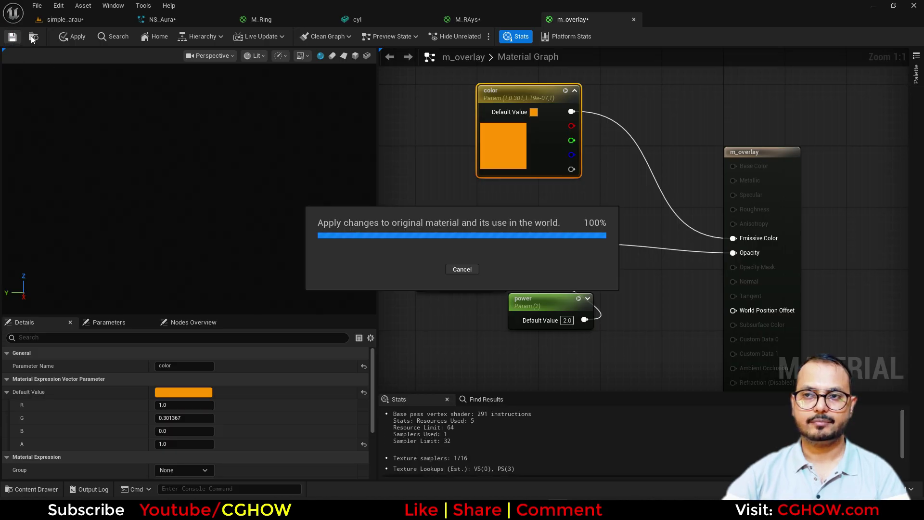
# Create a material instance of m_overlay and place its editor in a floating window over the level editor.
pyautogui.click(33, 37)
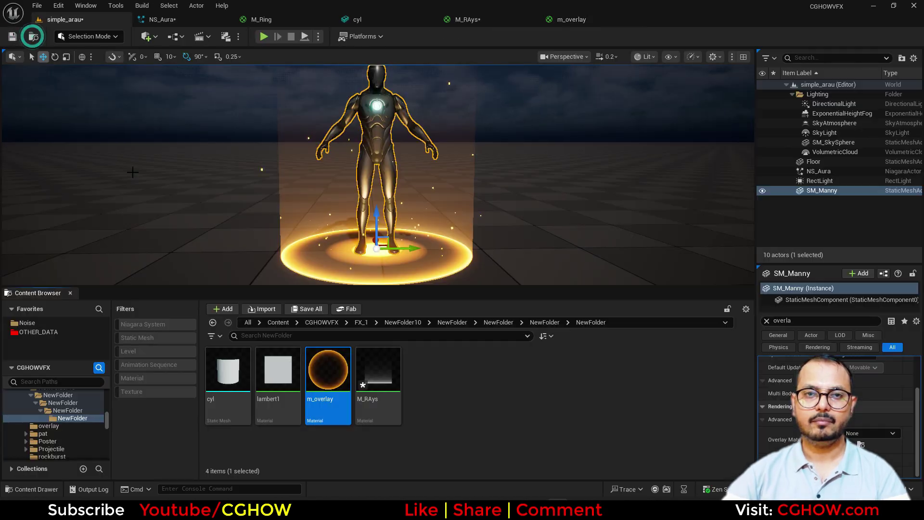
pyautogui.rightClick(325, 375)
pyautogui.click(376, 111)
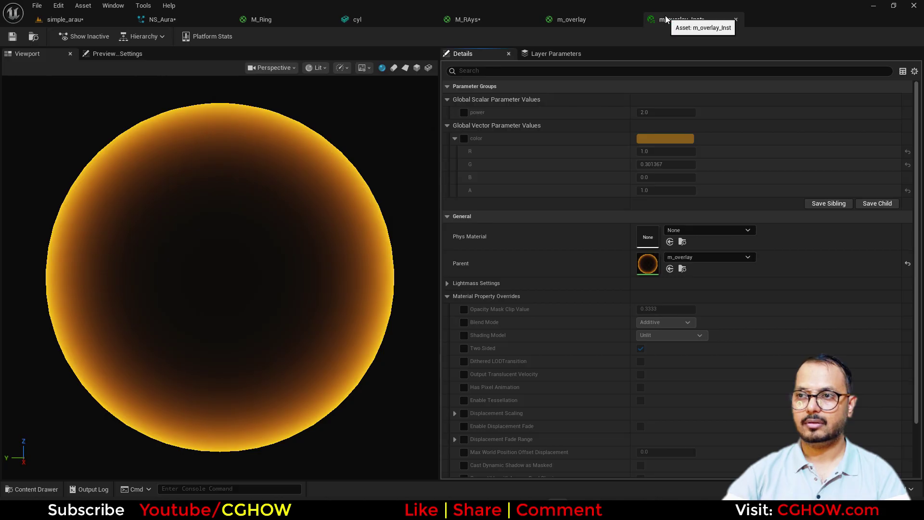
pyautogui.moveTo(667, 19); pyautogui.dragTo(627, 221)
pyautogui.click(77, 20)
pyautogui.click(502, 100)
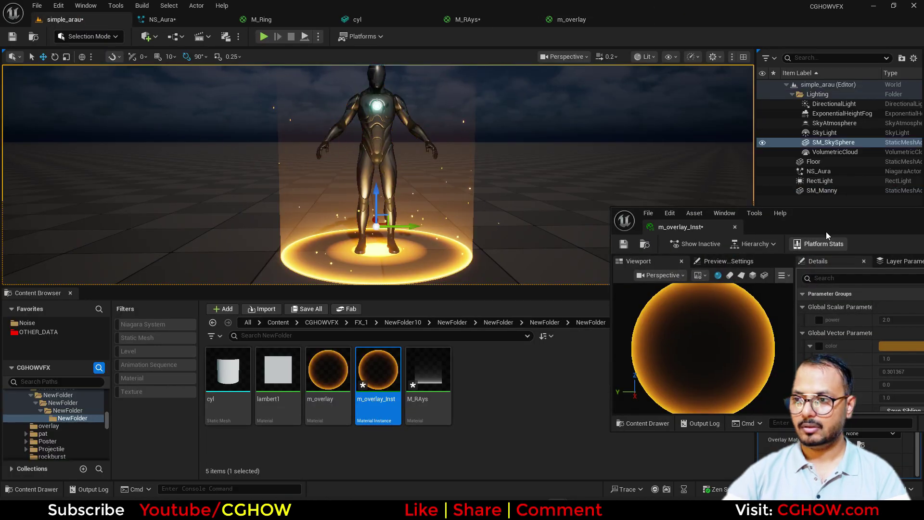
pyautogui.moveTo(828, 227); pyautogui.dragTo(691, 251)
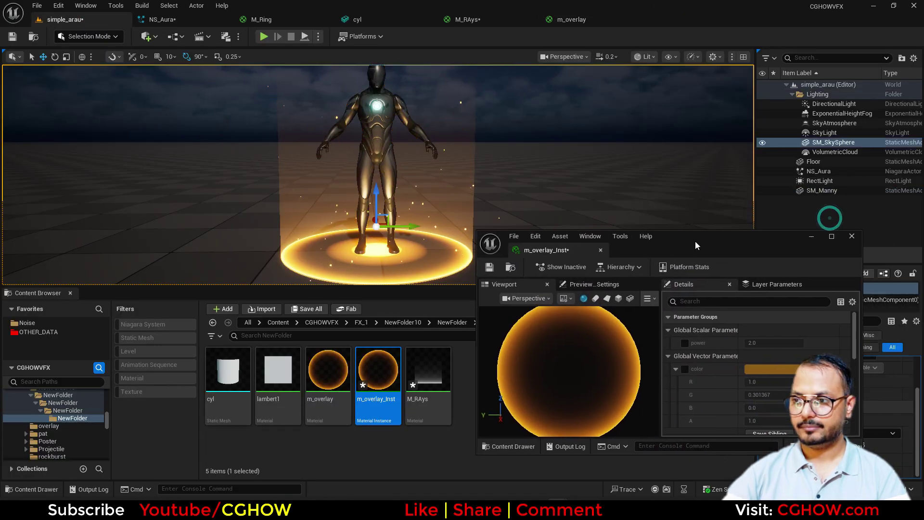
# Override the instance's color with a brightness value (V) of 5 and adjust its power parameter.
pyautogui.click(763, 370)
pyautogui.click(740, 380)
pyautogui.write('5')
pyautogui.press('Return')
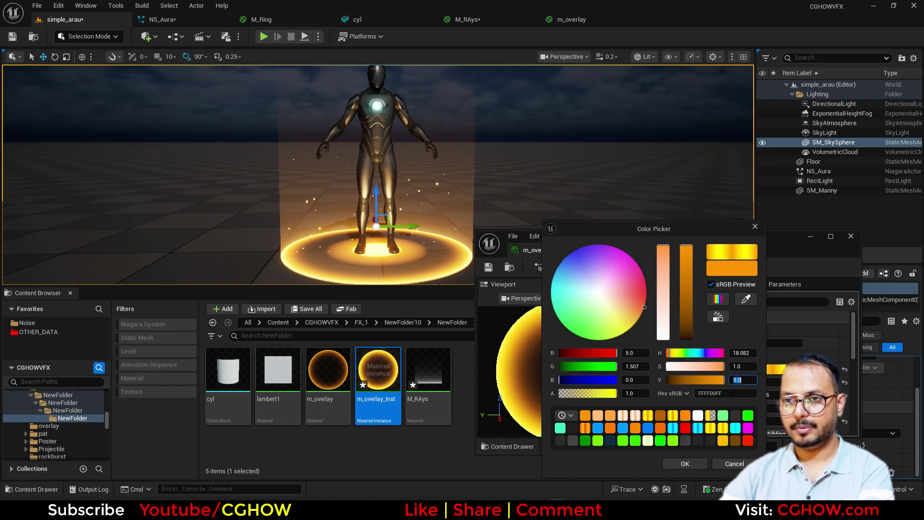
pyautogui.click(687, 464)
pyautogui.moveTo(773, 343)
pyautogui.mouseDown()
pyautogui.moveTo(799, 344)
pyautogui.moveTo(760, 343)
pyautogui.moveTo(772, 343)
pyautogui.mouseUp()
pyautogui.moveTo(767, 241); pyautogui.dragTo(426, 468)
pyautogui.moveTo(376, 384); pyautogui.dragTo(848, 437)
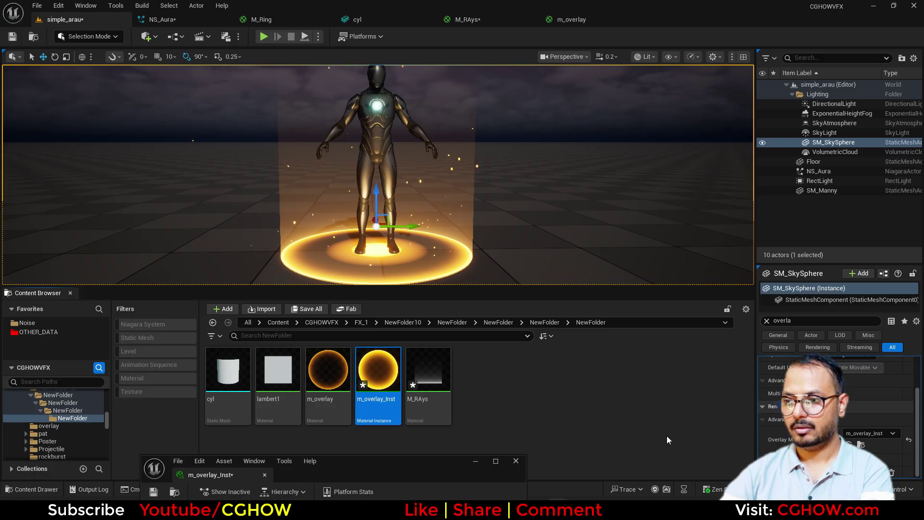
pyautogui.click(909, 440)
# Assign m_overlay_Inst as the Overlay Material of SM_Manny.
pyautogui.click(824, 191)
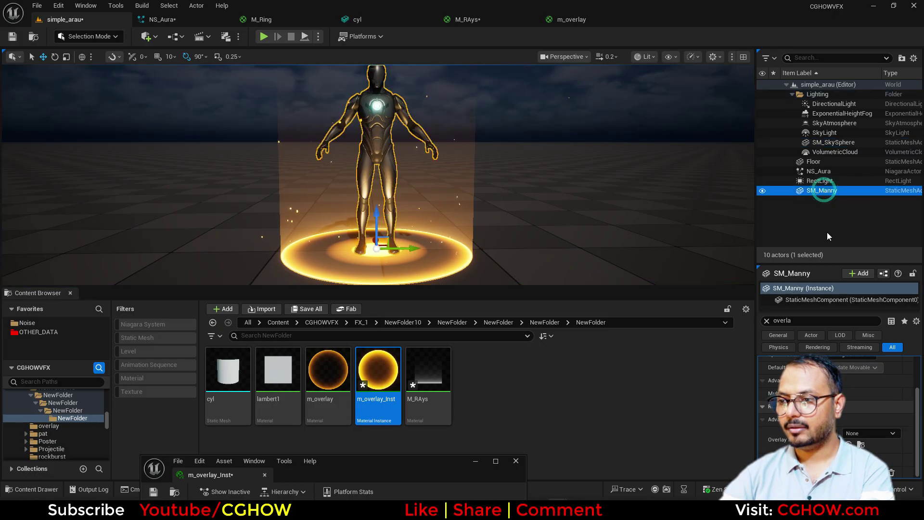
pyautogui.moveTo(361, 375); pyautogui.dragTo(869, 433)
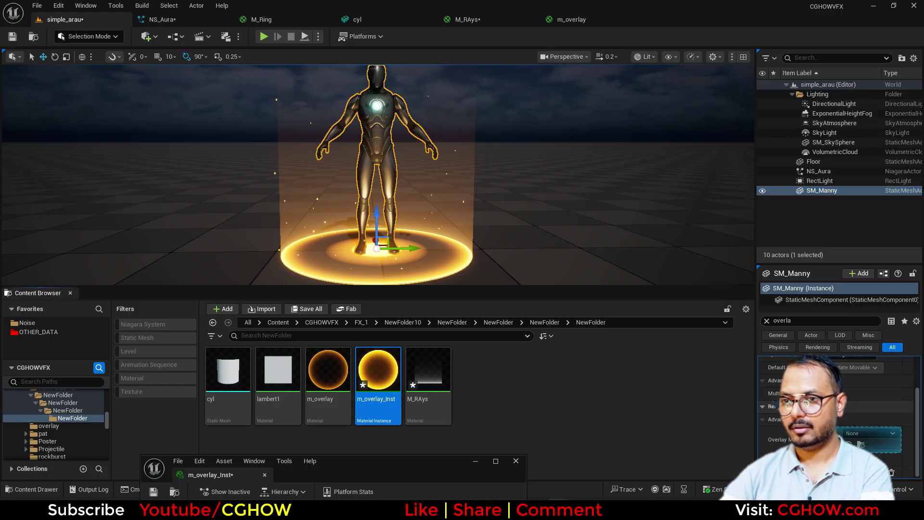
# Raise m_overlay_Inst's power to about 2.71 and set its color brightness value (V) to 2.
pyautogui.doubleClick(417, 458)
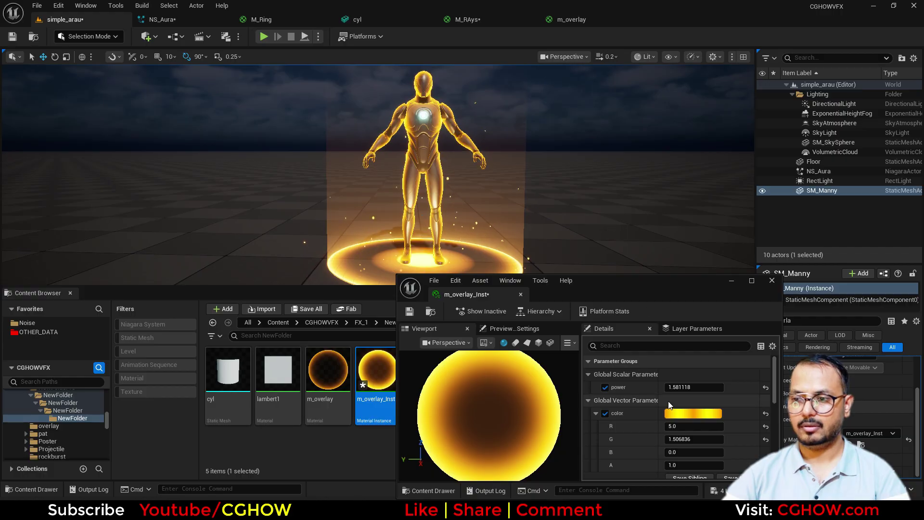
pyautogui.moveTo(692, 388)
pyautogui.mouseDown()
pyautogui.moveTo(731, 388)
pyautogui.moveTo(710, 387)
pyautogui.mouseUp()
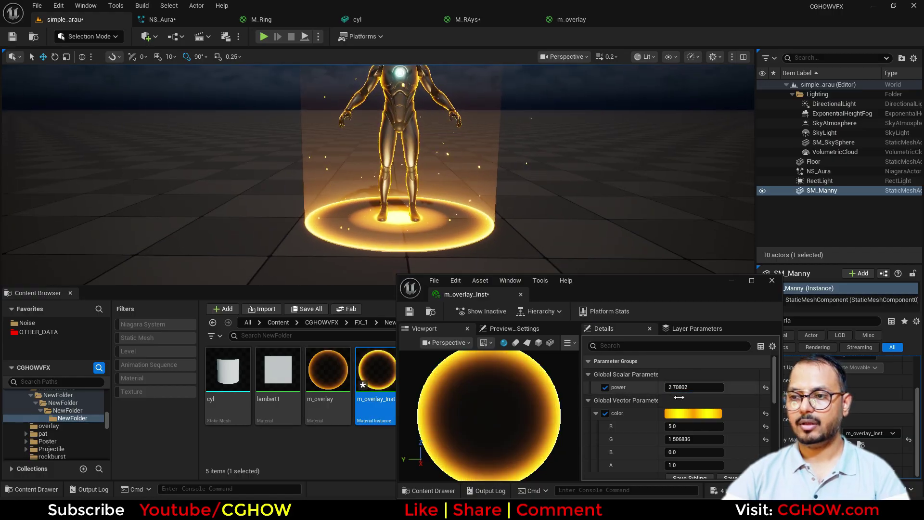
pyautogui.click(693, 413)
pyautogui.click(886, 380)
pyautogui.write('2')
pyautogui.press('Return')
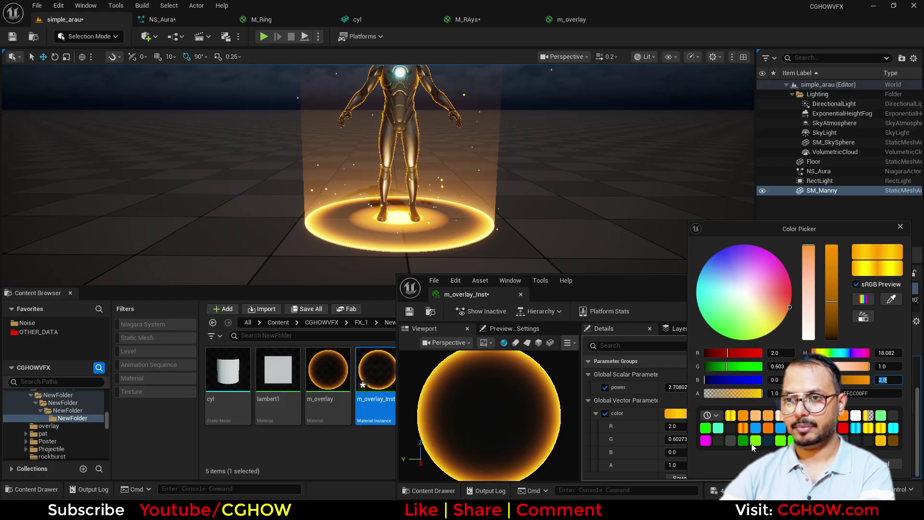
# Lower m_overlay_Inst's power slightly to strengthen the character's glow and close the instance editor.
pyautogui.click(683, 385)
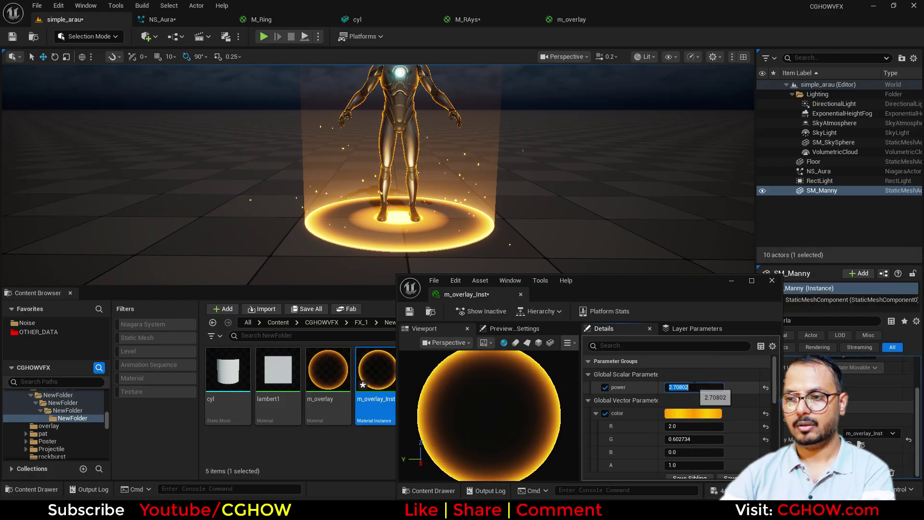
pyautogui.click(691, 400)
pyautogui.moveTo(692, 388)
pyautogui.mouseDown()
pyautogui.moveTo(667, 388)
pyautogui.moveTo(676, 388)
pyautogui.mouseUp()
pyautogui.click(772, 280)
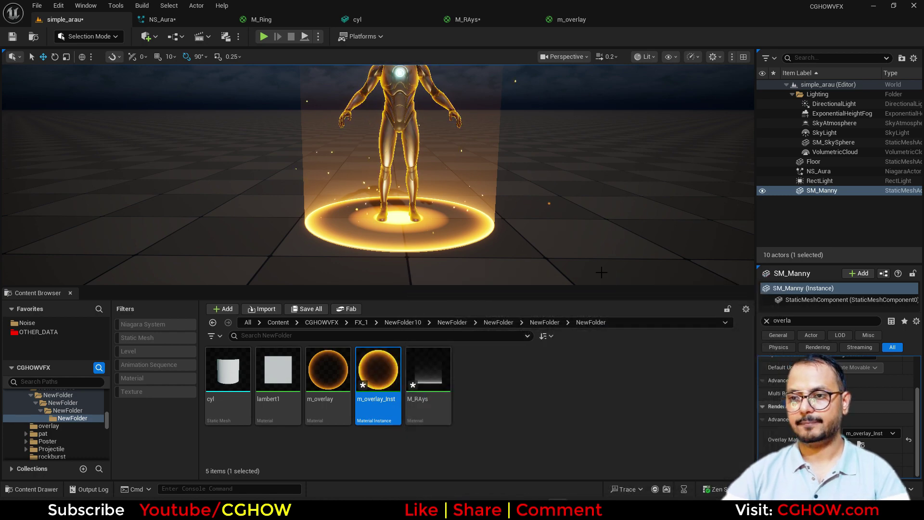
# Enlarge the level viewport and examine the glowing character and aura from nearer and farther away.
pyautogui.moveTo(584, 287); pyautogui.dragTo(579, 447)
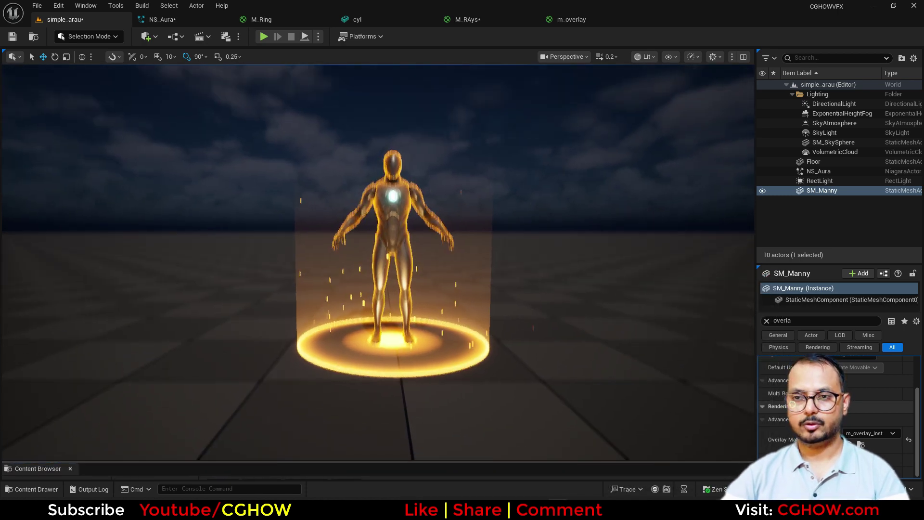
pyautogui.press('w')
pyautogui.moveTo(378, 263); pyautogui.dragTo(388, 263, button='right')
pyautogui.press('s')
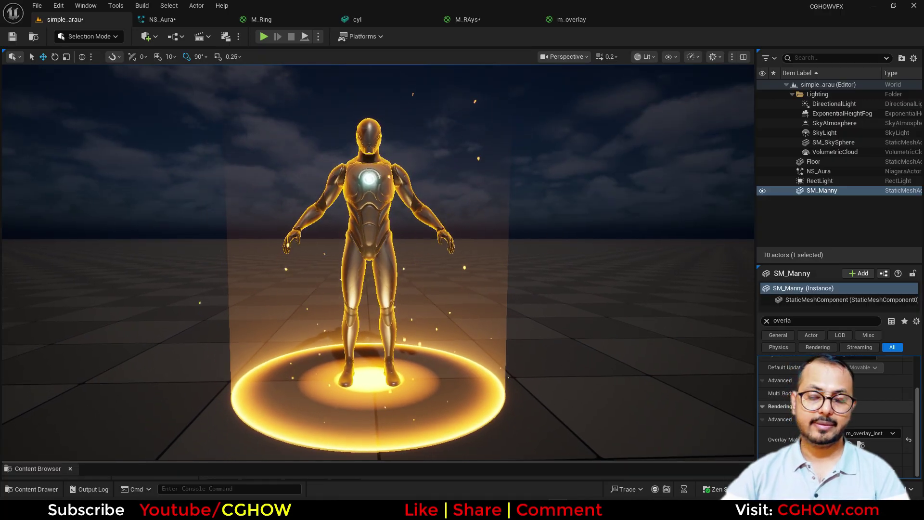